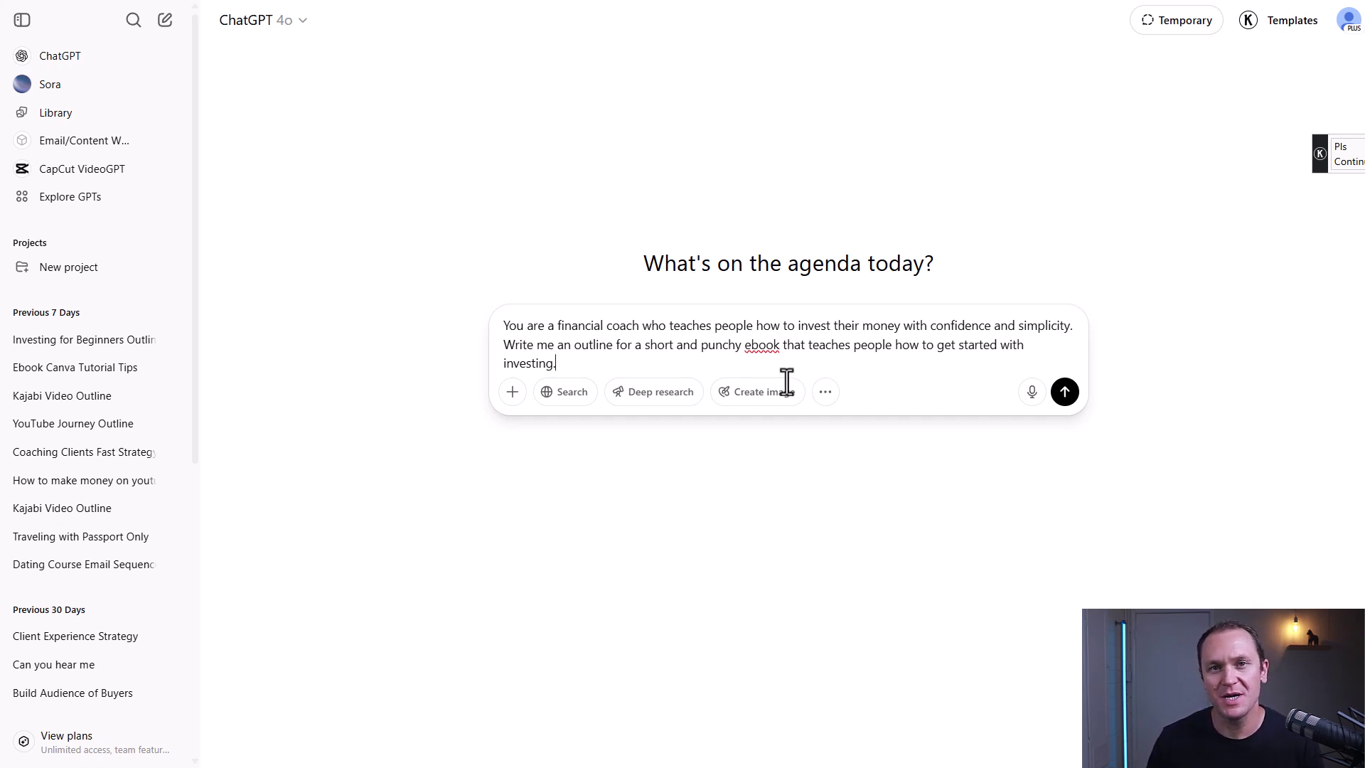
Send the ebook outline request and highlight the Intro heading of the reply
{"action": "left_click", "coordinate": [1065, 392]}
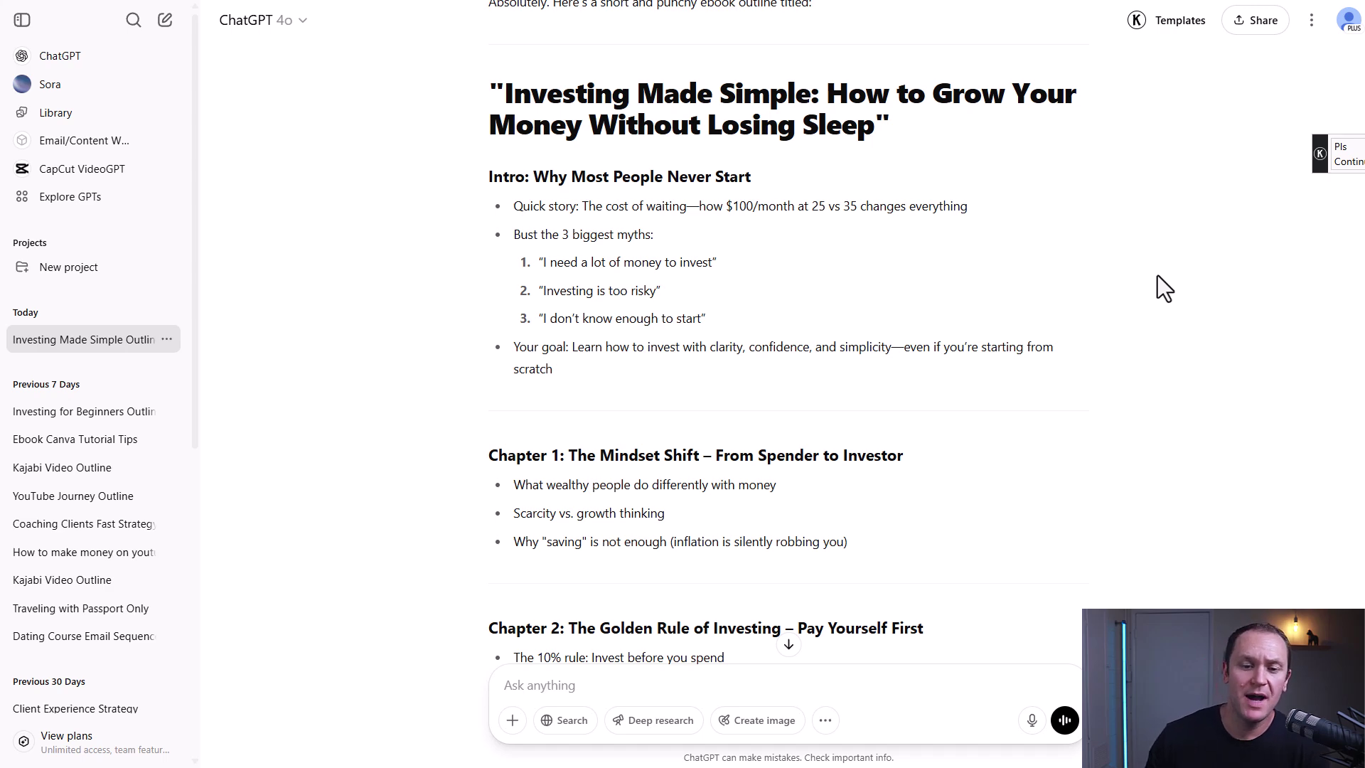
{"action": "scroll", "coordinate": [1059, 359], "scroll_direction": "down", "scroll_amount": 3}
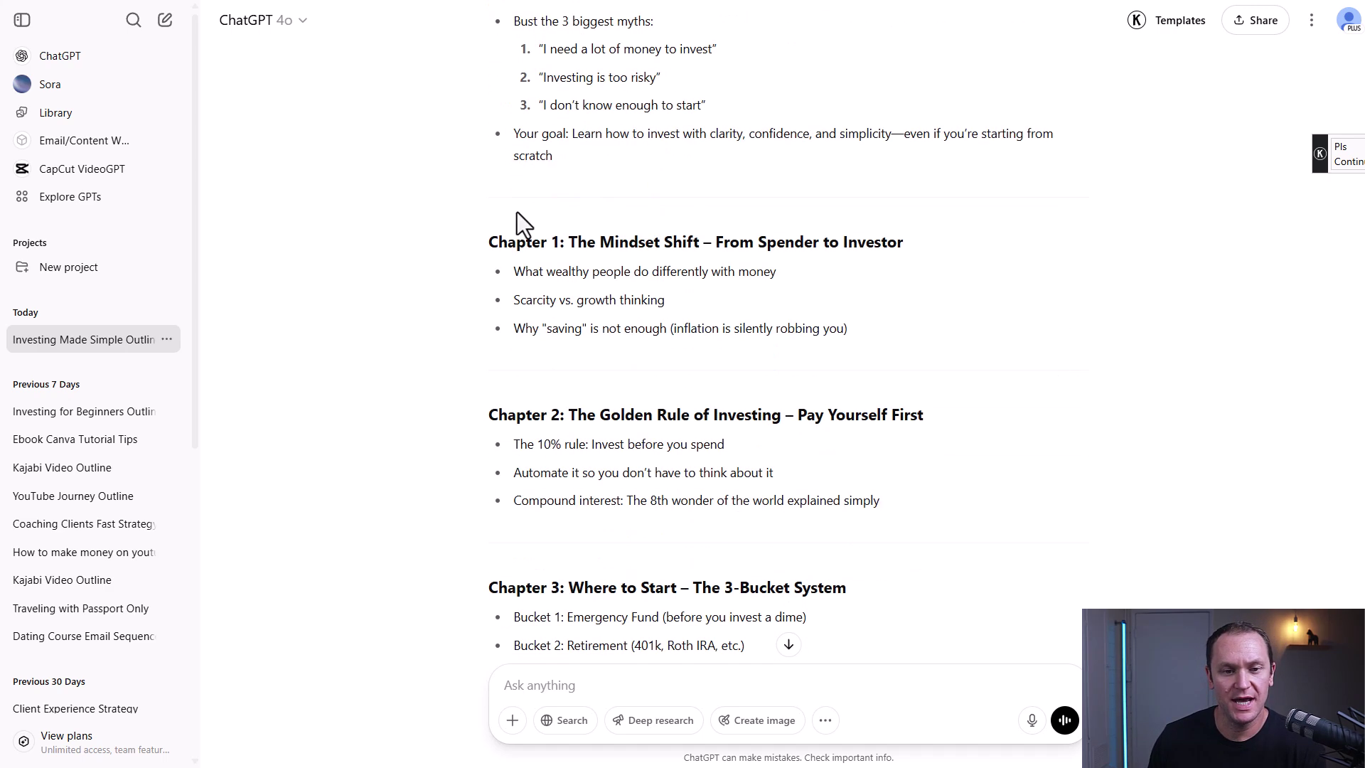
{"action": "scroll", "coordinate": [501, 136], "scroll_direction": "up", "scroll_amount": 1}
{"action": "left_click_drag", "start_coordinate": [487, 33], "coordinate": [839, 45]}
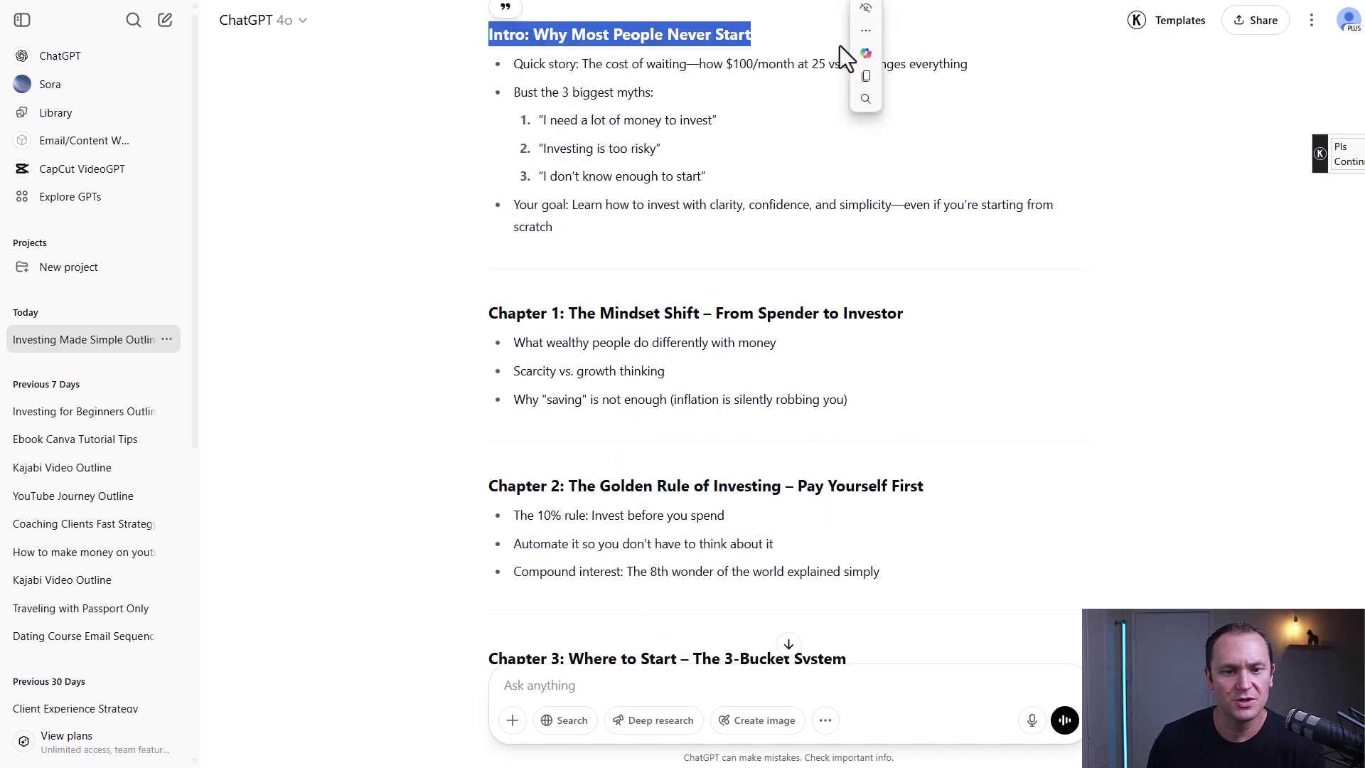
{"action": "left_click", "coordinate": [429, 85]}
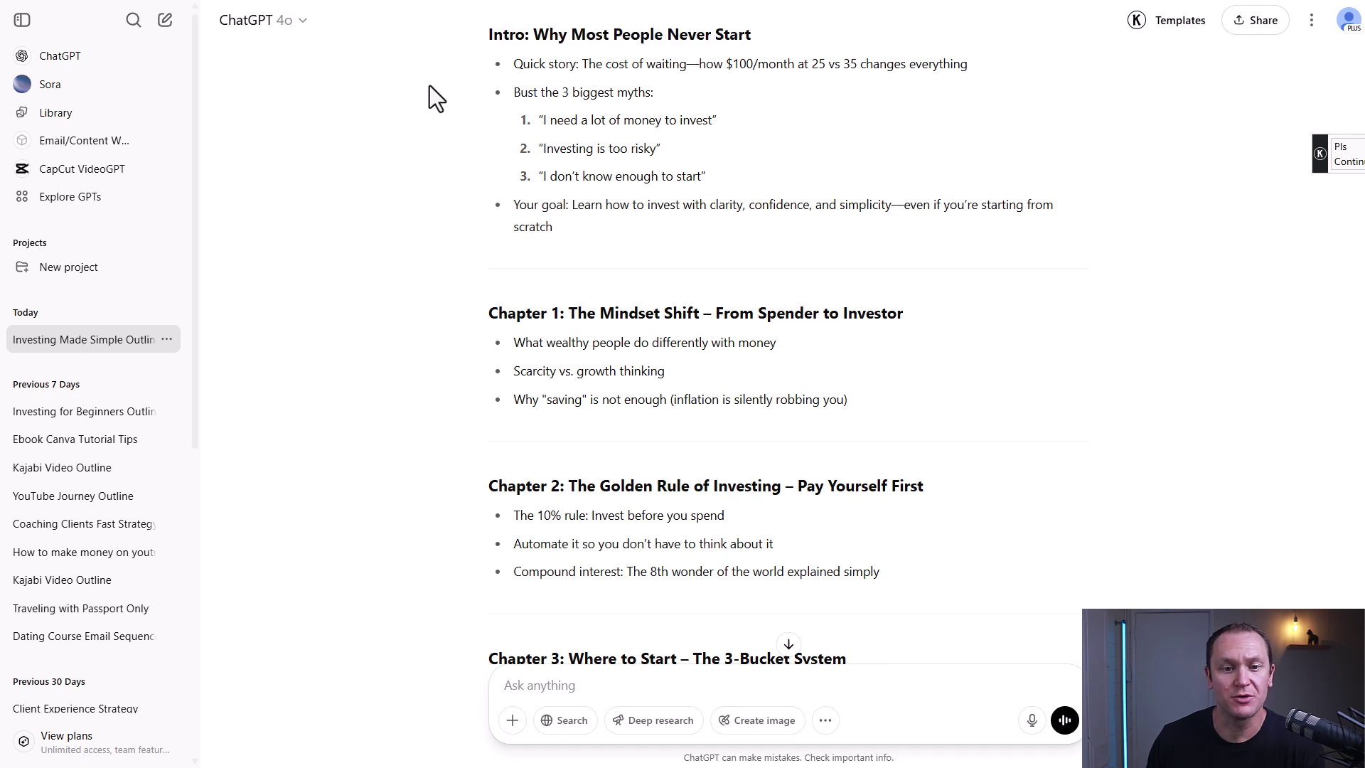
Review the outline's chapters, highlighting the Chapter 1 through Chapter 4 headings
{"action": "scroll", "coordinate": [430, 86], "scroll_direction": "down", "scroll_amount": 2}
{"action": "scroll", "coordinate": [429, 85], "scroll_direction": "down", "scroll_amount": 2}
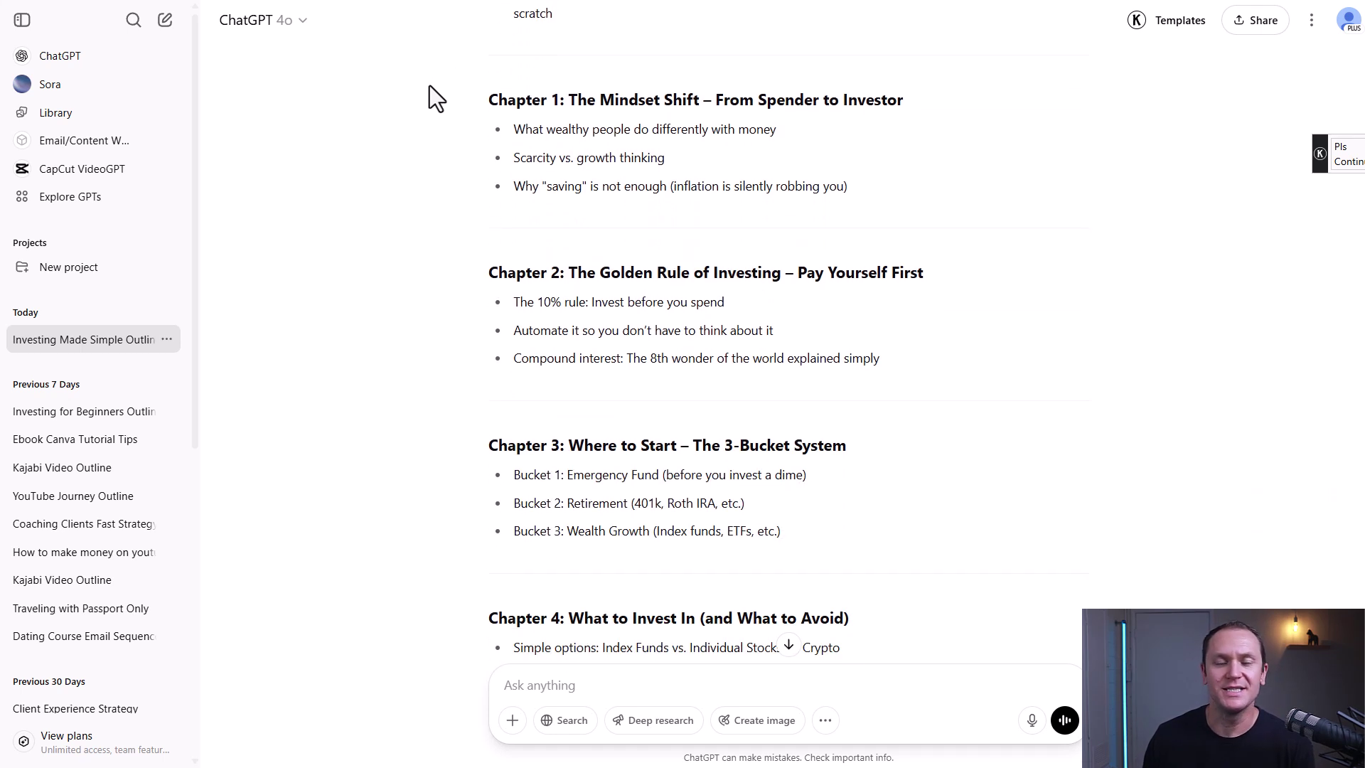
{"action": "scroll", "coordinate": [429, 85], "scroll_direction": "down", "scroll_amount": 1}
{"action": "scroll", "coordinate": [430, 86], "scroll_direction": "up", "scroll_amount": 1}
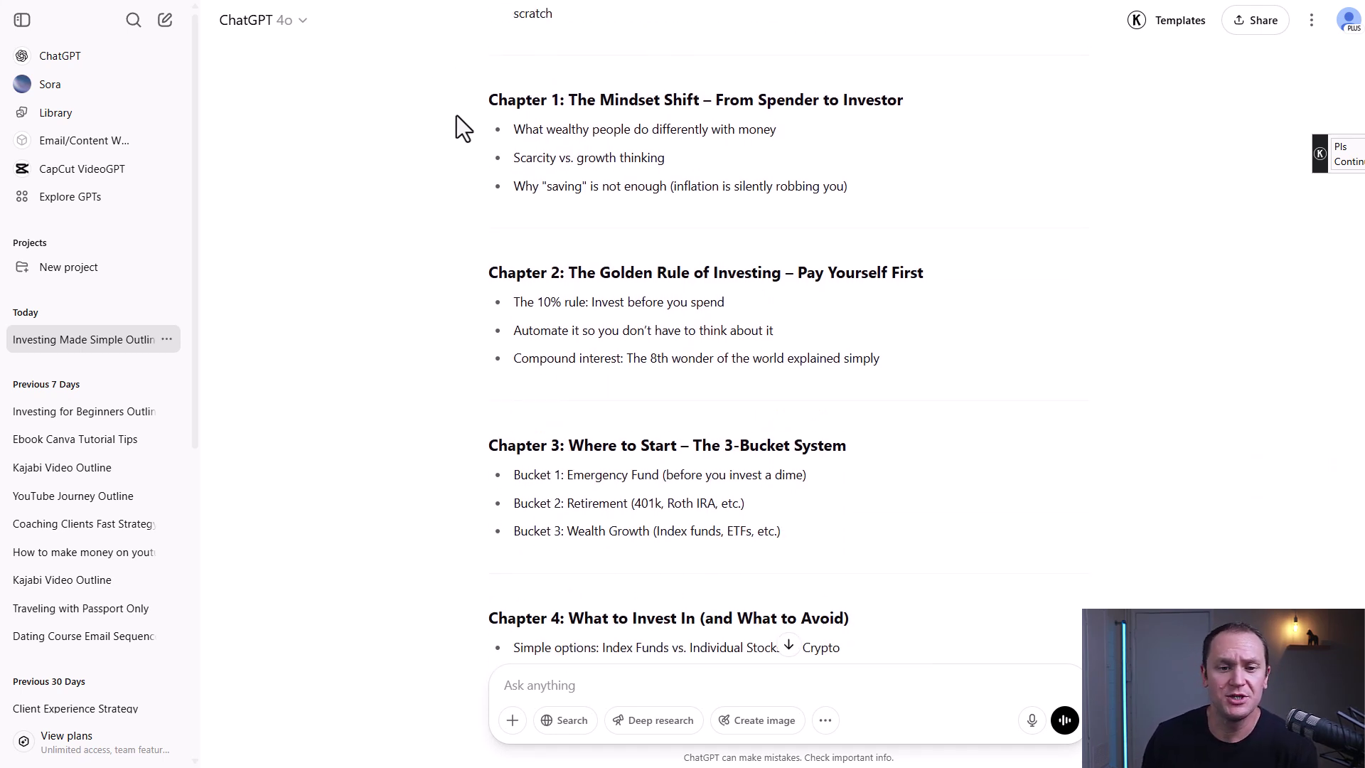
{"action": "left_click_drag", "start_coordinate": [567, 99], "coordinate": [560, 131]}
{"action": "left_click", "coordinate": [1143, 260]}
{"action": "scroll", "coordinate": [962, 152], "scroll_direction": "down", "scroll_amount": 2}
{"action": "left_click", "coordinate": [343, 206]}
{"action": "scroll", "coordinate": [344, 207], "scroll_direction": "down", "scroll_amount": 3}
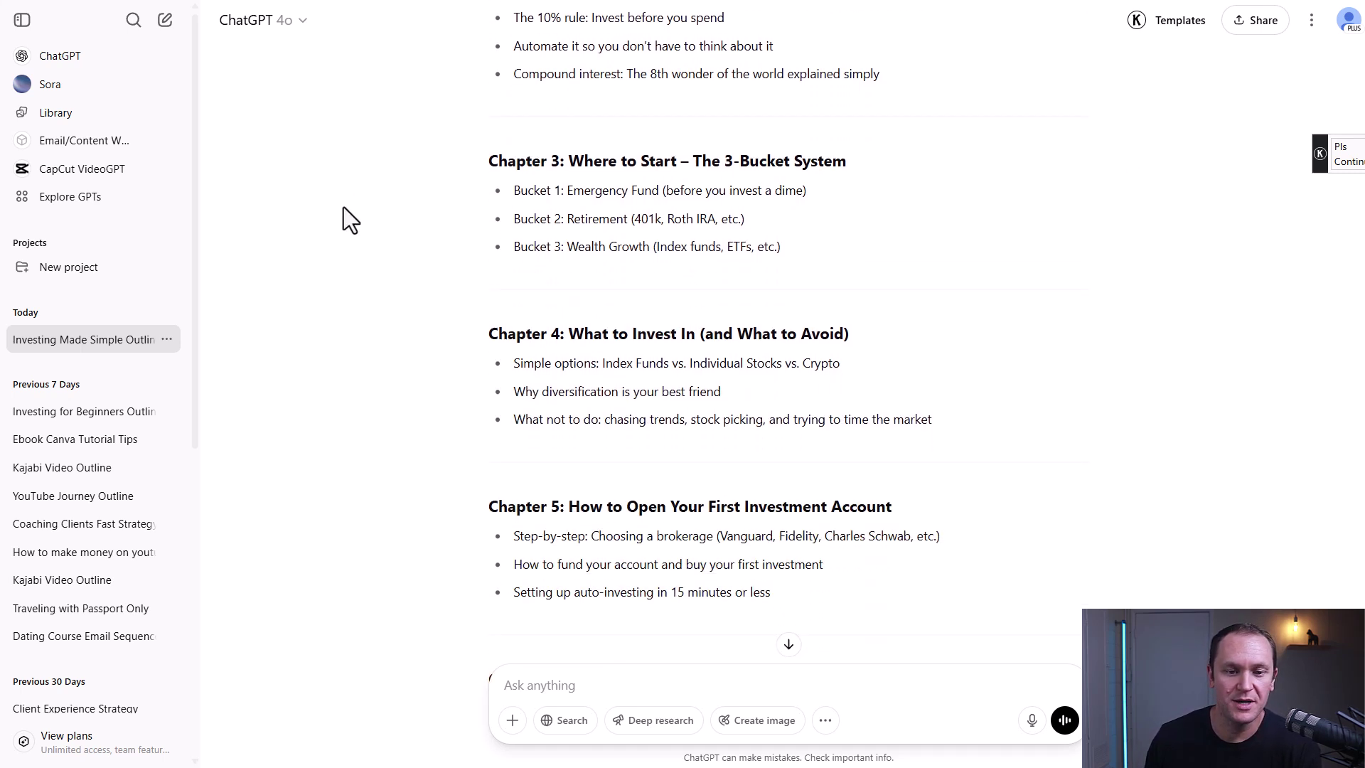
{"action": "left_click_drag", "start_coordinate": [429, 91], "coordinate": [906, 99]}
{"action": "scroll", "coordinate": [964, 140], "scroll_direction": "down", "scroll_amount": 1}
{"action": "left_click_drag", "start_coordinate": [888, 189], "coordinate": [461, 191]}
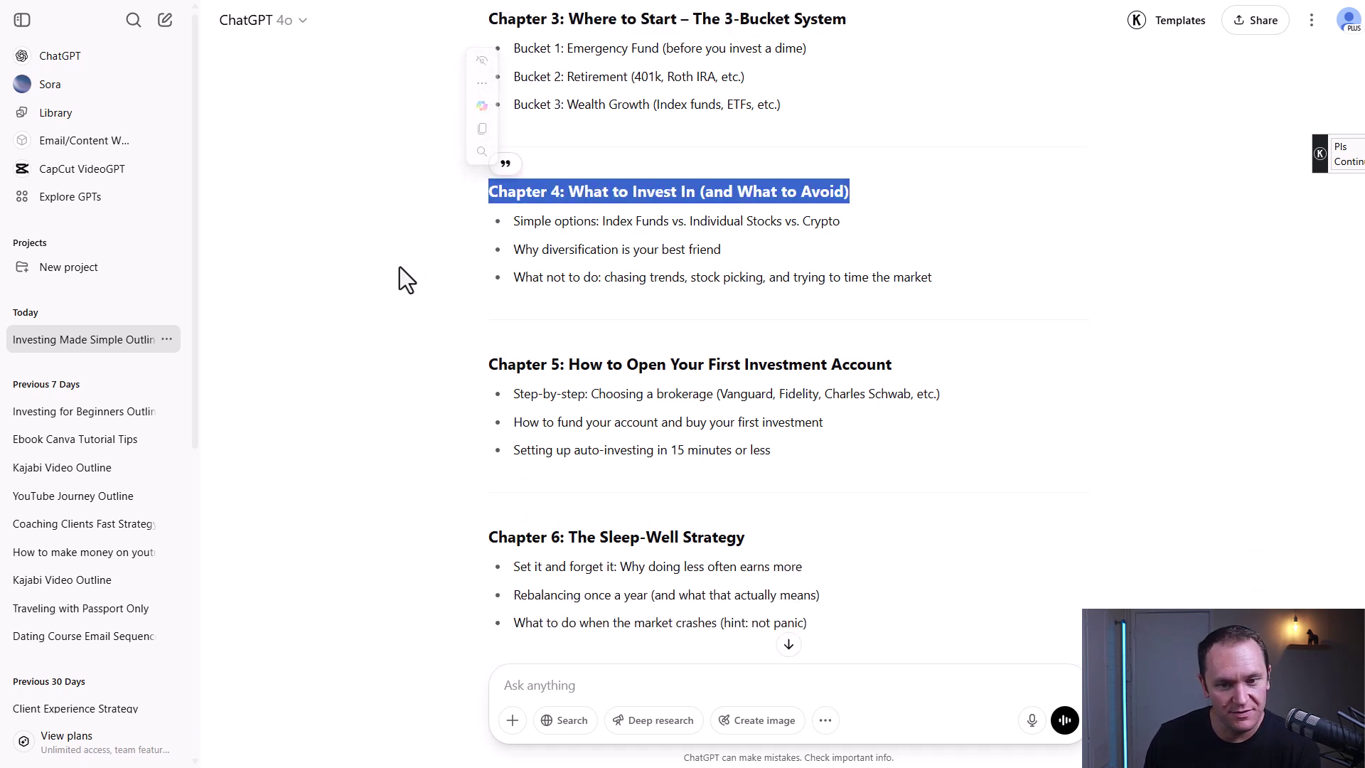
Highlight the Bonus heading and 'The 5-Minute Investor Checklist' title at the outline's end
{"action": "scroll", "coordinate": [400, 267], "scroll_direction": "down", "scroll_amount": 1}
{"action": "scroll", "coordinate": [404, 265], "scroll_direction": "down", "scroll_amount": 1}
{"action": "left_click_drag", "start_coordinate": [438, 223], "coordinate": [1072, 221]}
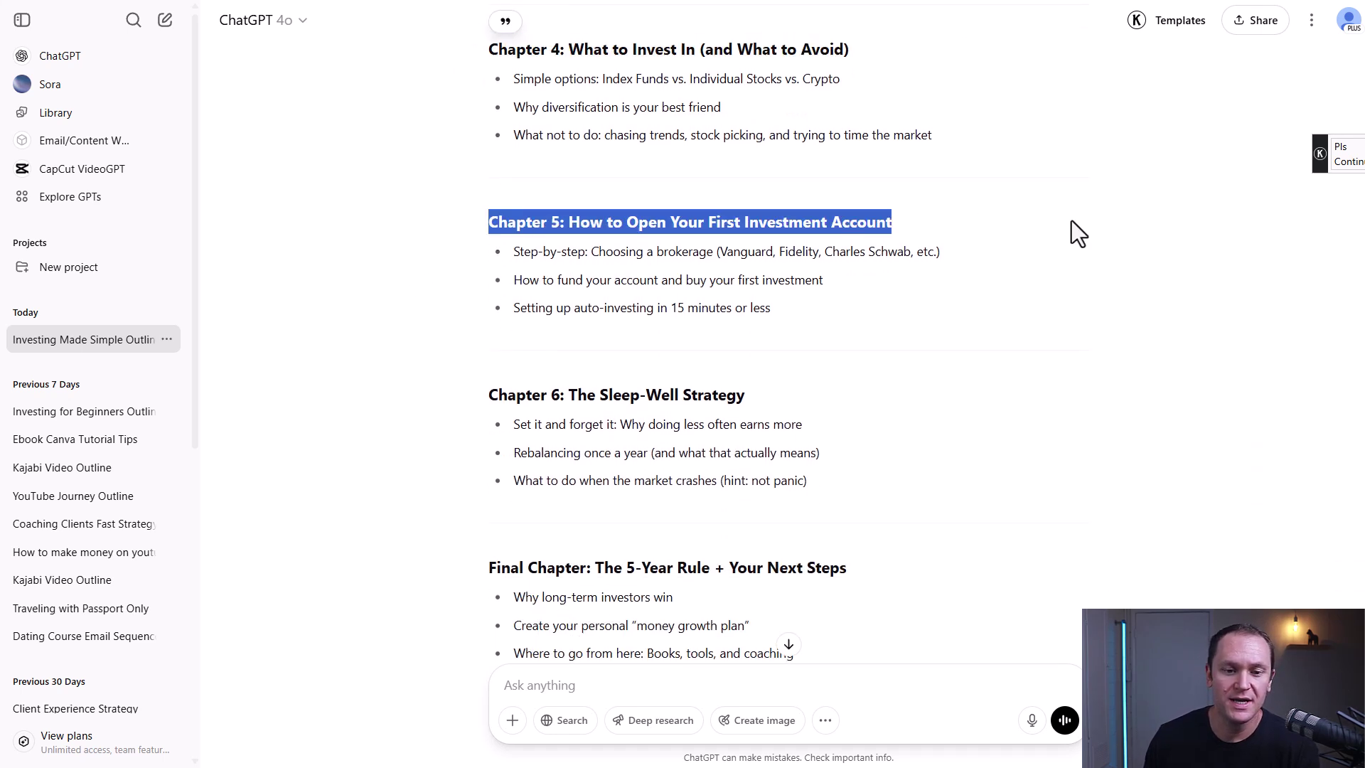
{"action": "scroll", "coordinate": [996, 292], "scroll_direction": "down", "scroll_amount": 2}
{"action": "left_click_drag", "start_coordinate": [775, 252], "coordinate": [926, 235]}
{"action": "scroll", "coordinate": [413, 255], "scroll_direction": "down", "scroll_amount": 3}
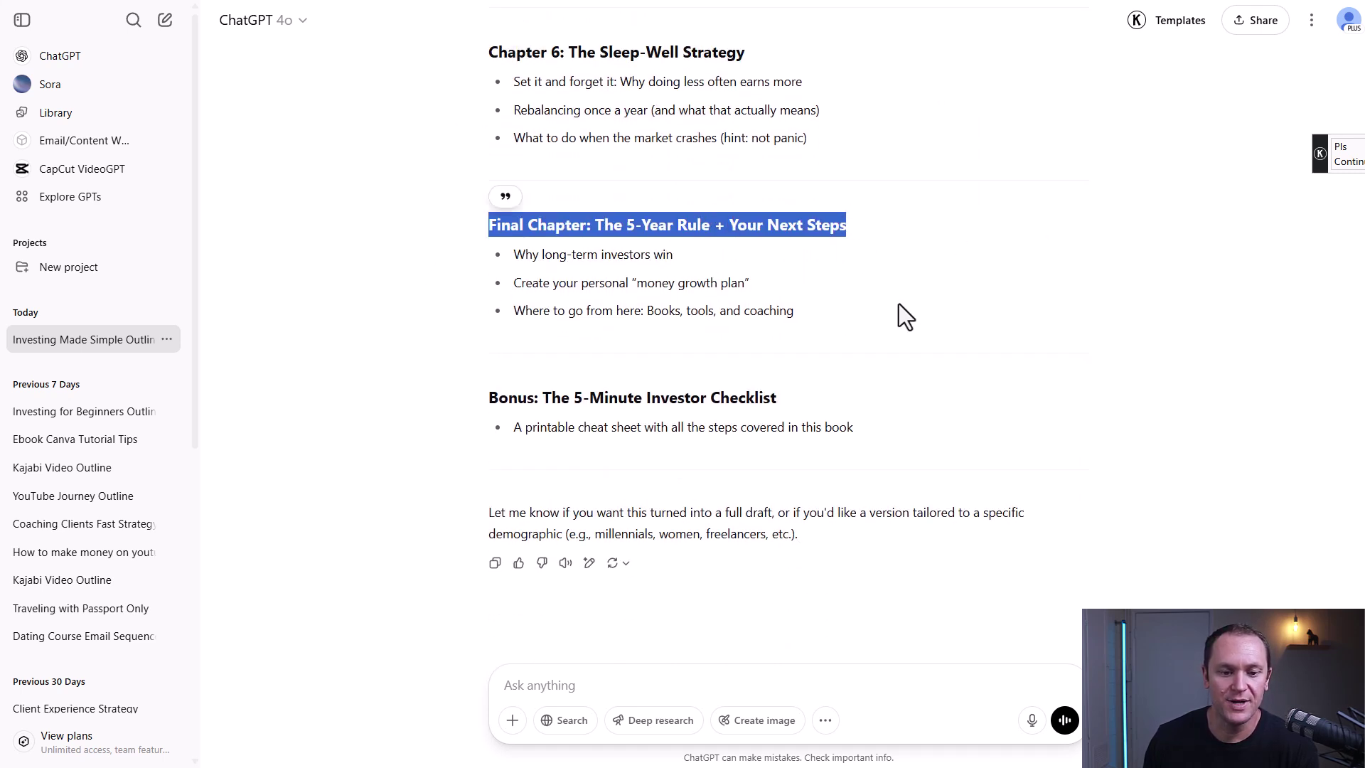
{"action": "left_click_drag", "start_coordinate": [808, 396], "coordinate": [421, 387]}
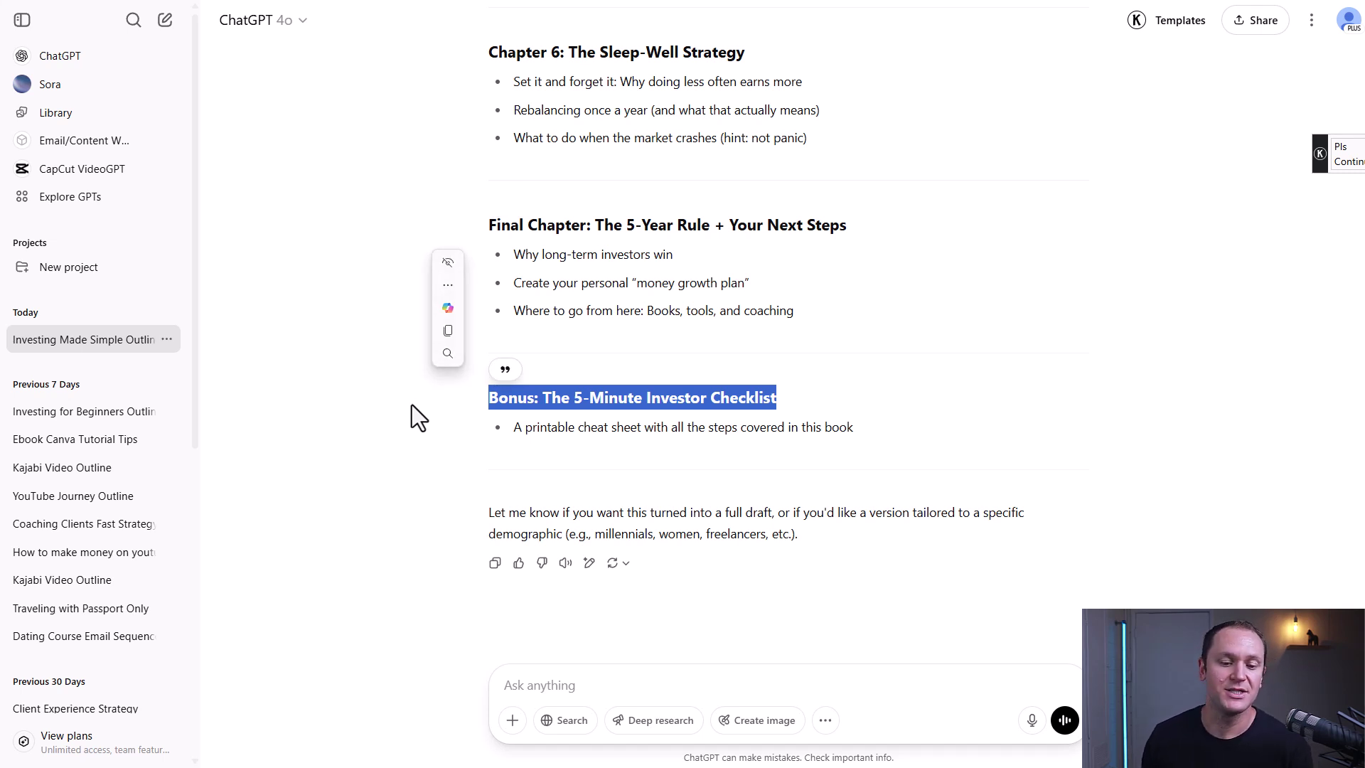
{"action": "left_click", "coordinate": [412, 404]}
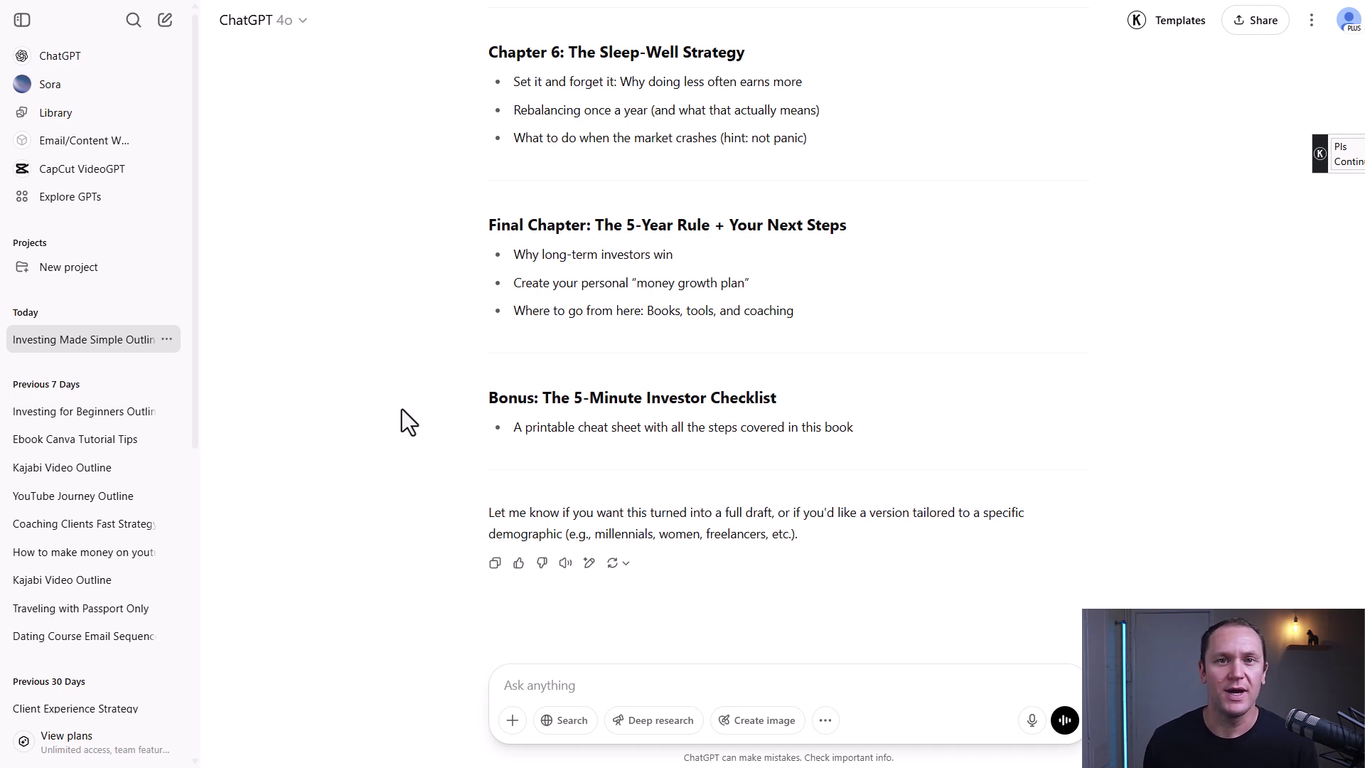
{"action": "left_click_drag", "start_coordinate": [545, 400], "coordinate": [782, 407]}
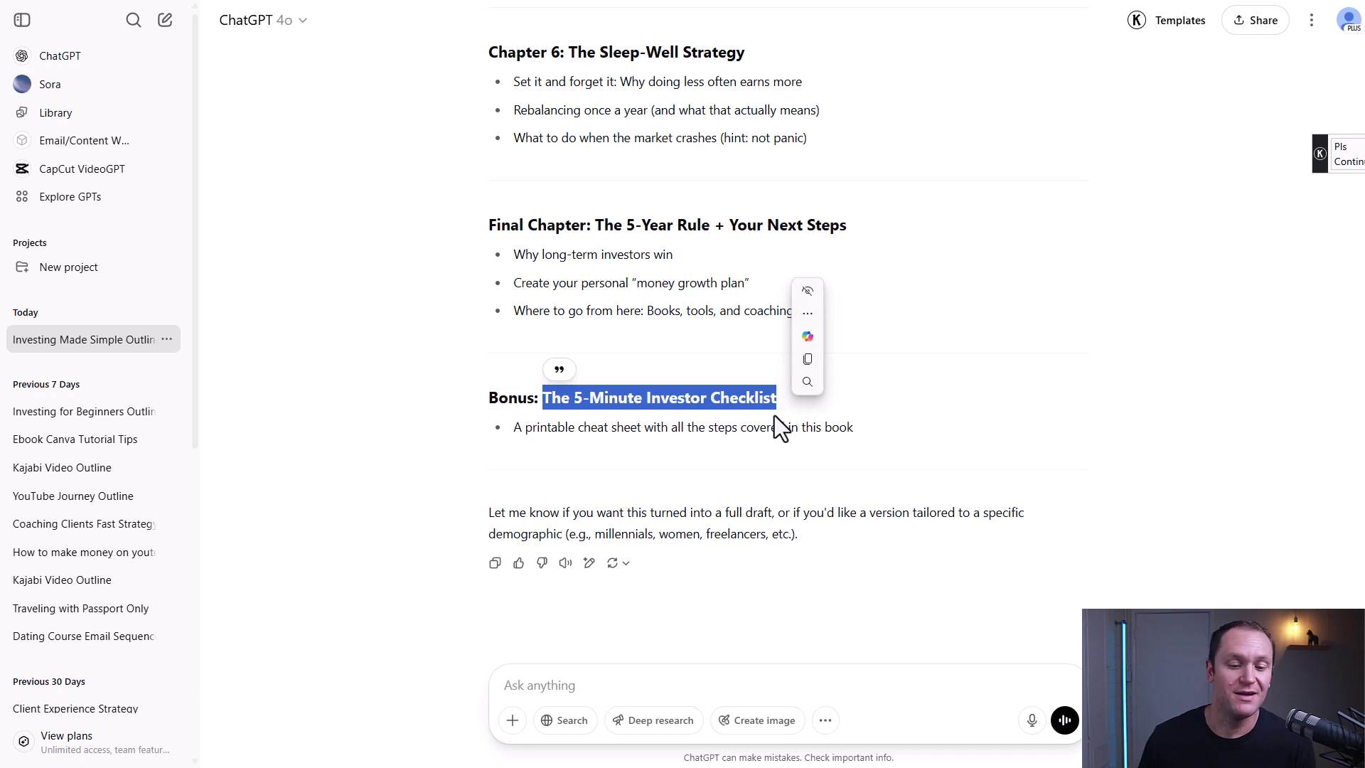
{"action": "left_click", "coordinate": [385, 301]}
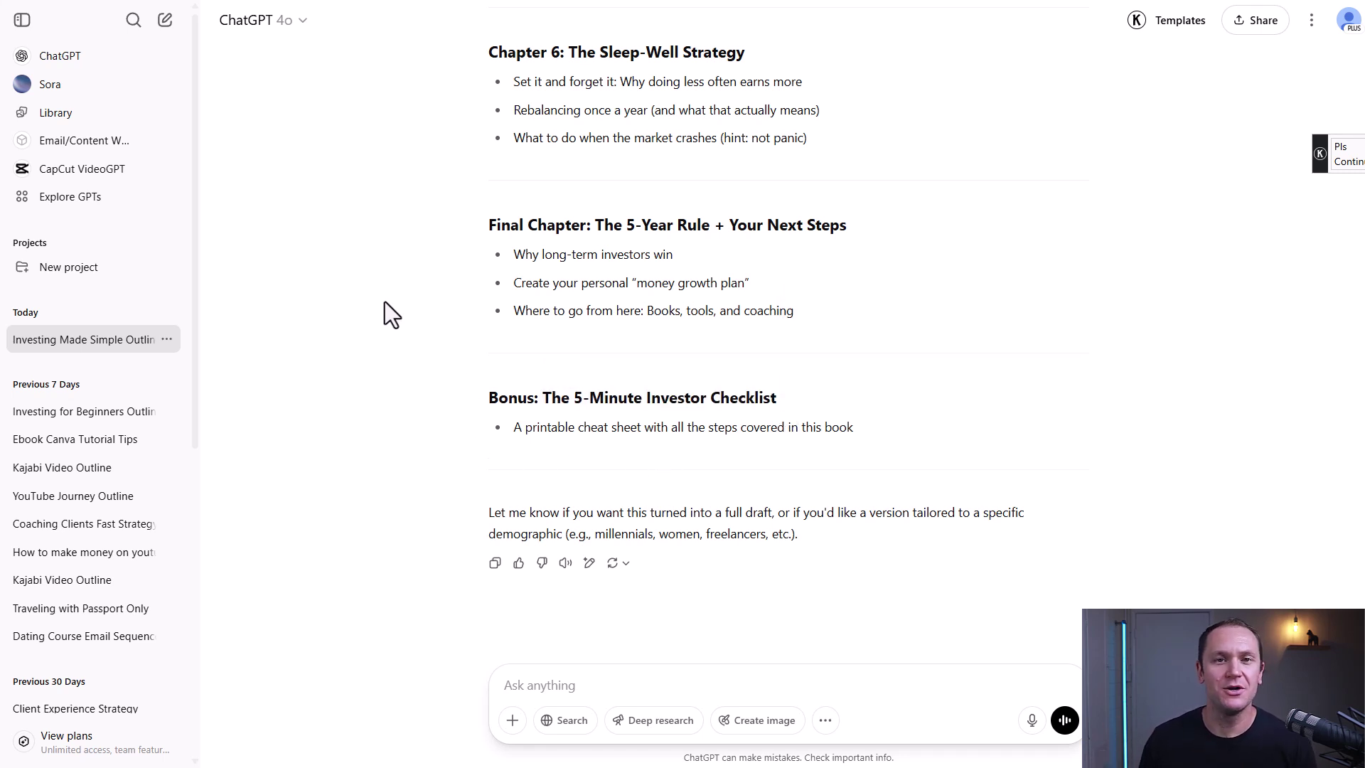
{"action": "scroll", "coordinate": [588, 462], "scroll_direction": "up", "scroll_amount": 15}
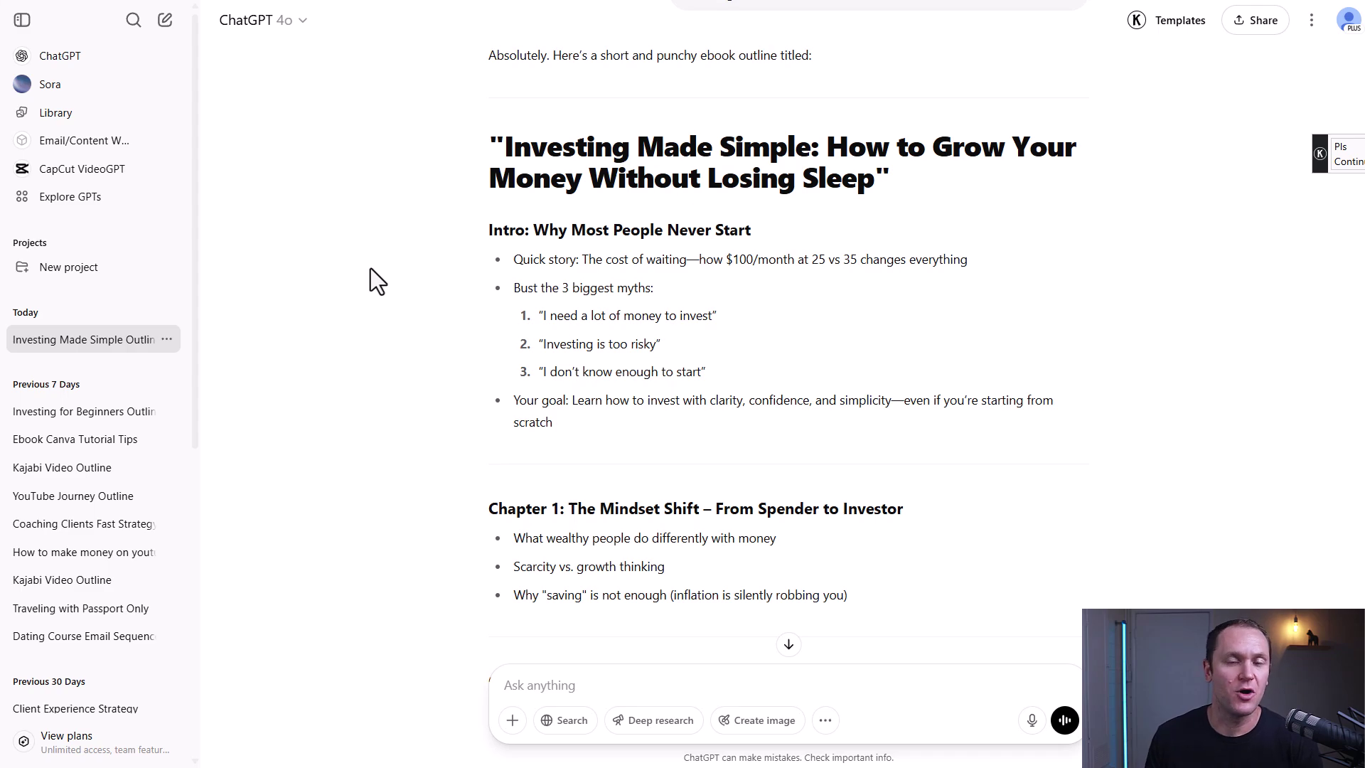
Quote the outline's whole Intro section in a reply and paste the first-draft request
{"action": "scroll", "coordinate": [321, 271], "scroll_direction": "down", "scroll_amount": 20}
{"action": "scroll", "coordinate": [321, 272], "scroll_direction": "up", "scroll_amount": 20}
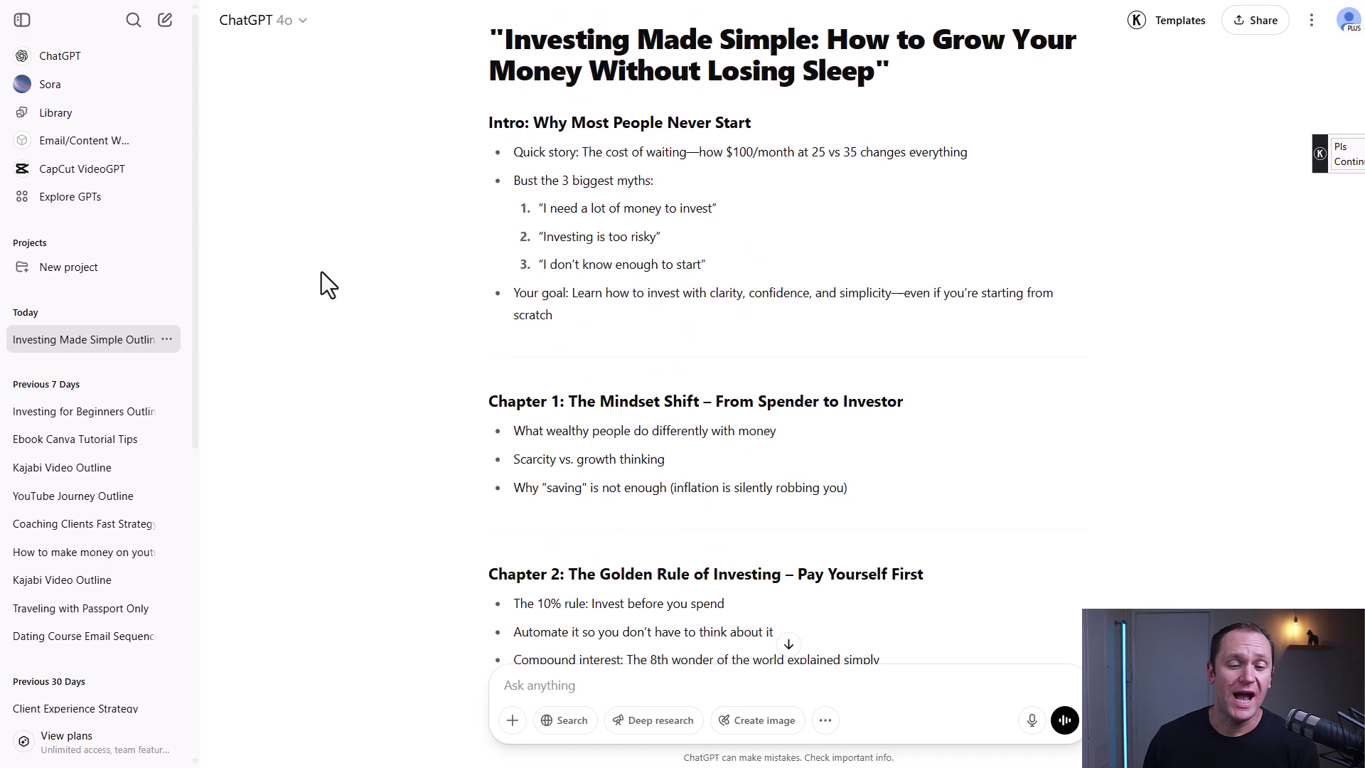
{"action": "scroll", "coordinate": [322, 272], "scroll_direction": "up", "scroll_amount": 1}
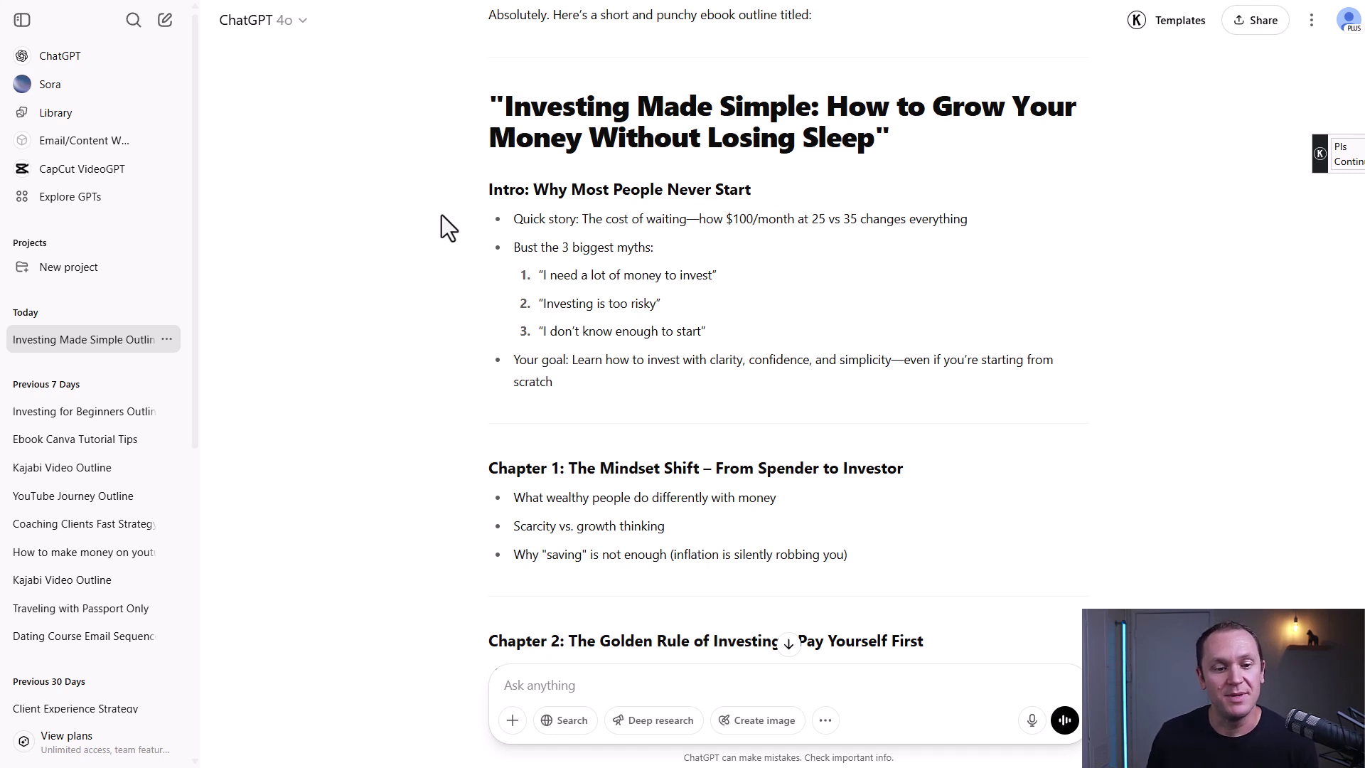
{"action": "left_click_drag", "start_coordinate": [493, 215], "coordinate": [595, 409]}
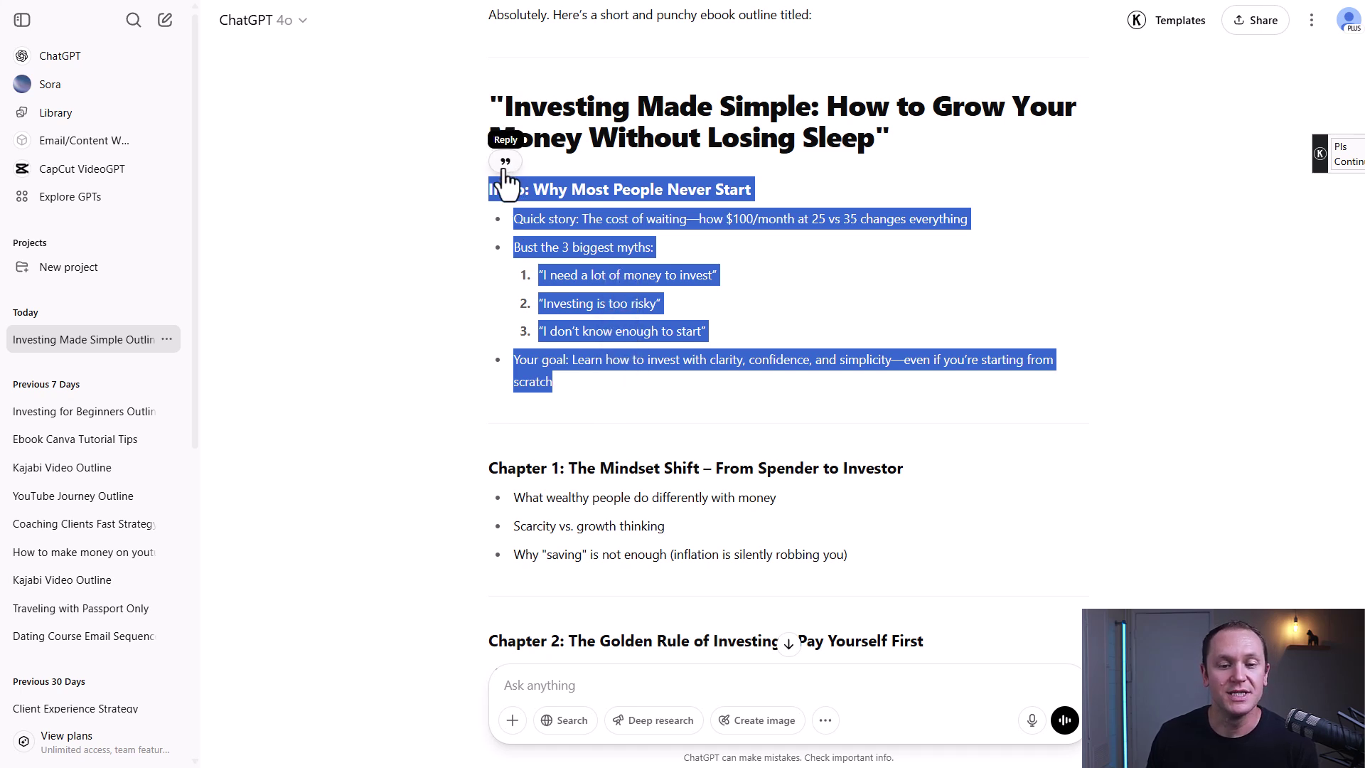
{"action": "left_click", "coordinate": [503, 168]}
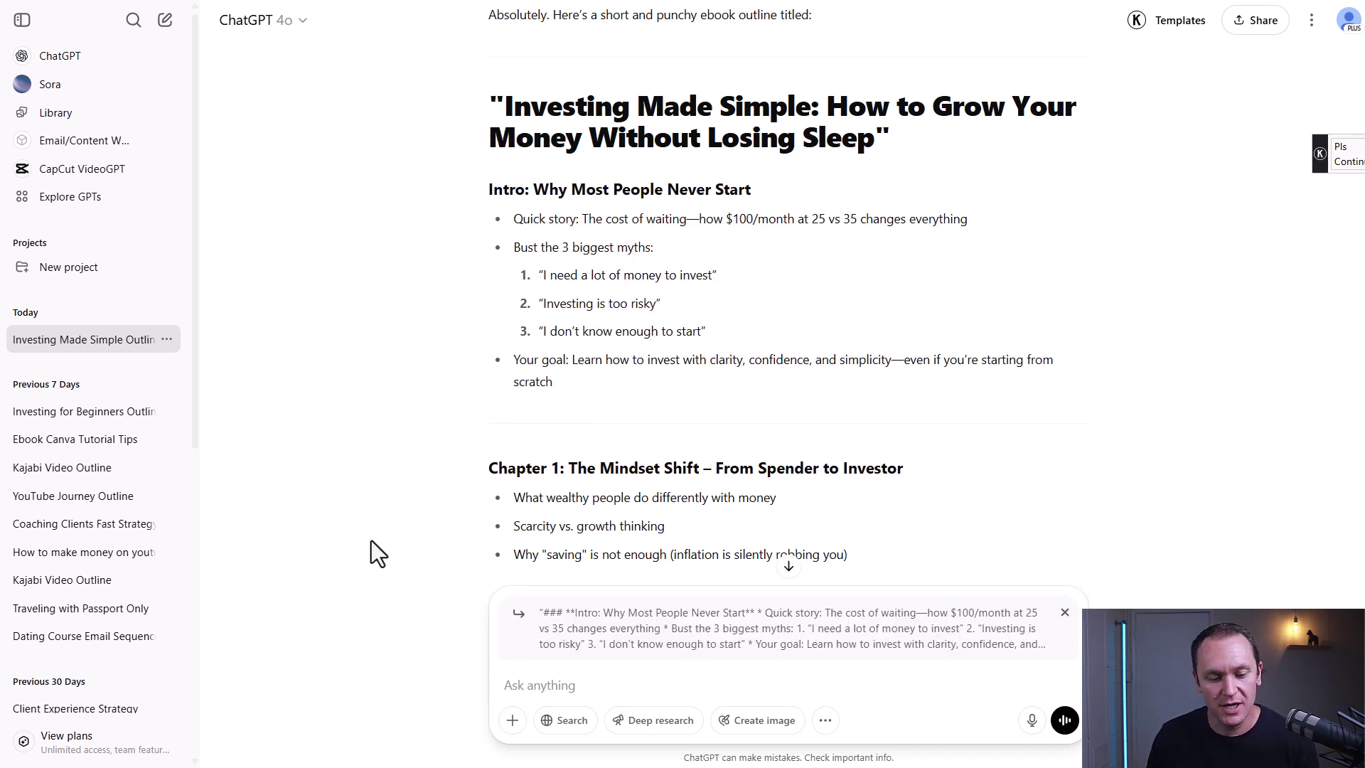
{"action": "type", "text": "This is great! Write out a first draft of this section for my ebook."}
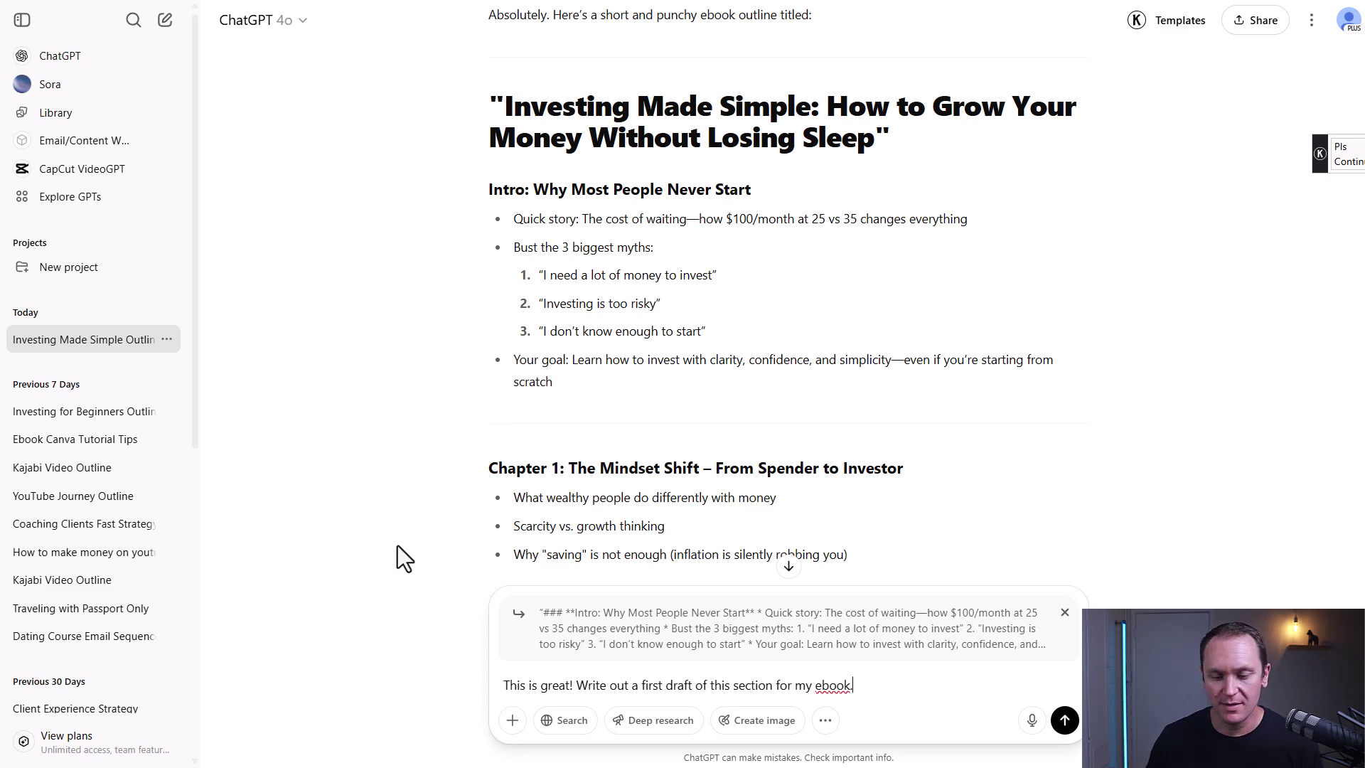
Send the first-draft request and review the draft's opening cost-of-waiting story
{"action": "left_click", "coordinate": [1064, 720]}
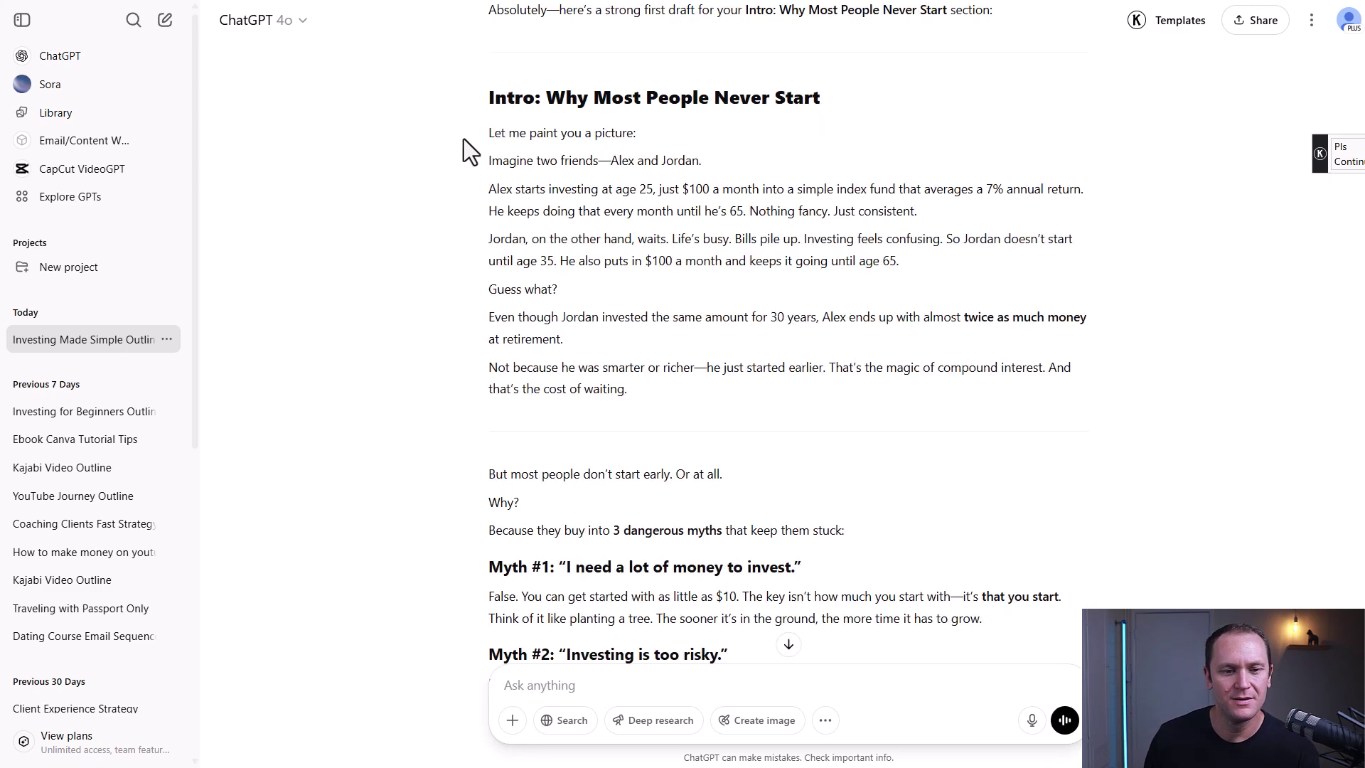
{"action": "left_click_drag", "start_coordinate": [466, 139], "coordinate": [715, 437]}
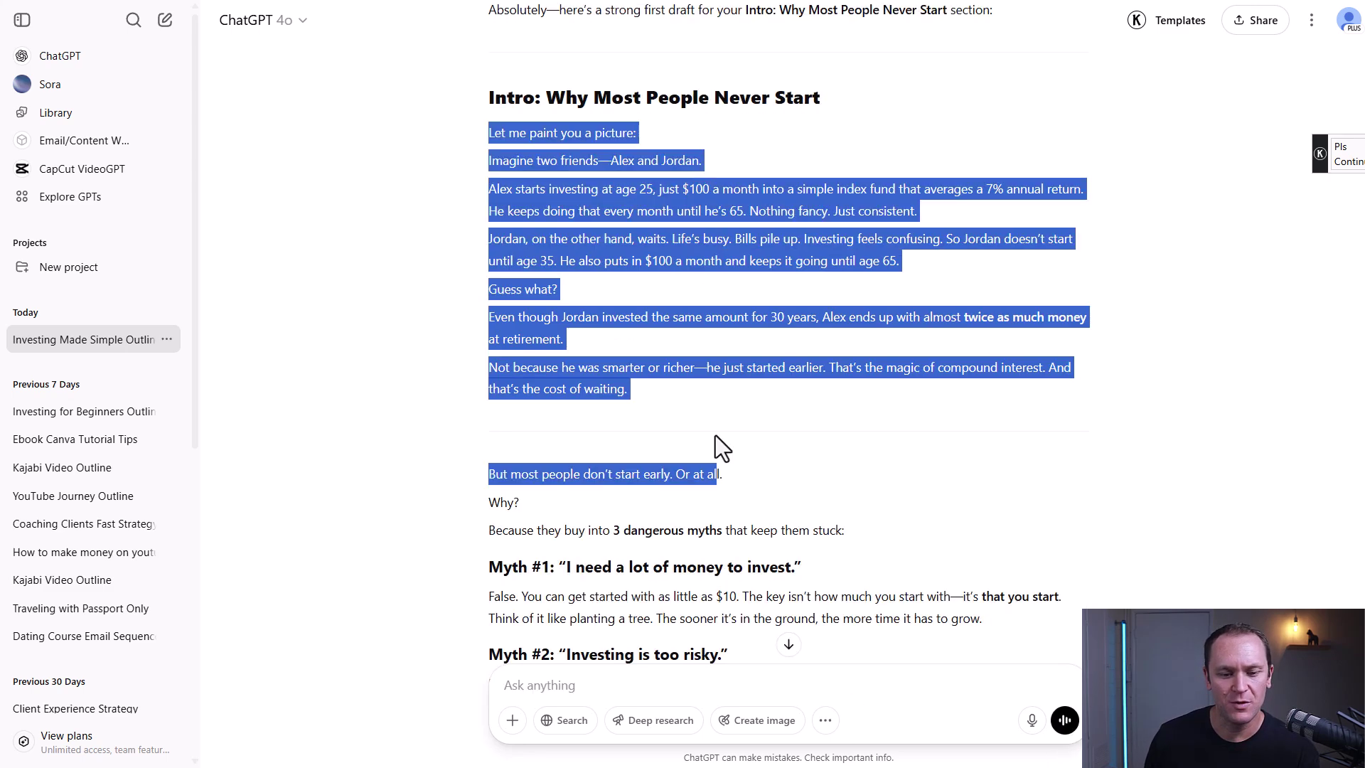
{"action": "left_click", "coordinate": [650, 293]}
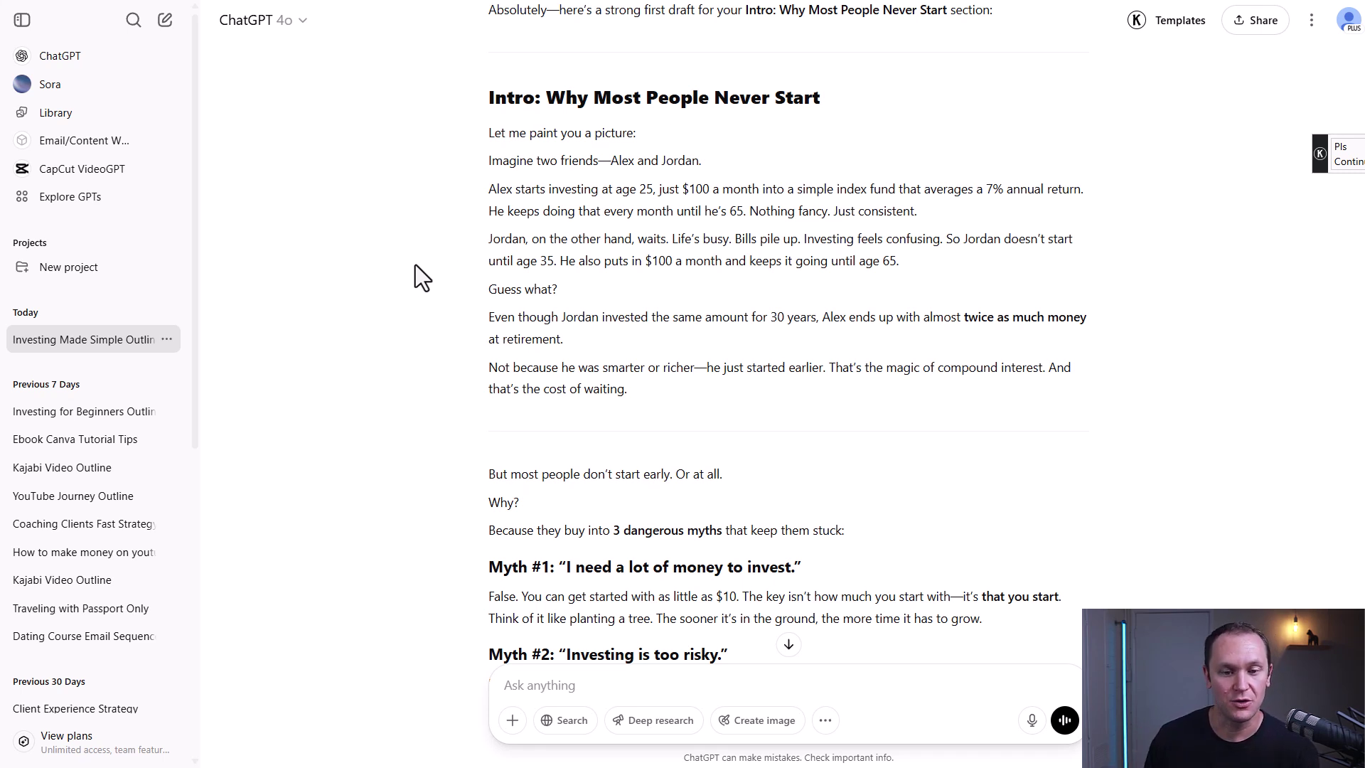
{"action": "scroll", "coordinate": [415, 265], "scroll_direction": "down", "scroll_amount": 3}
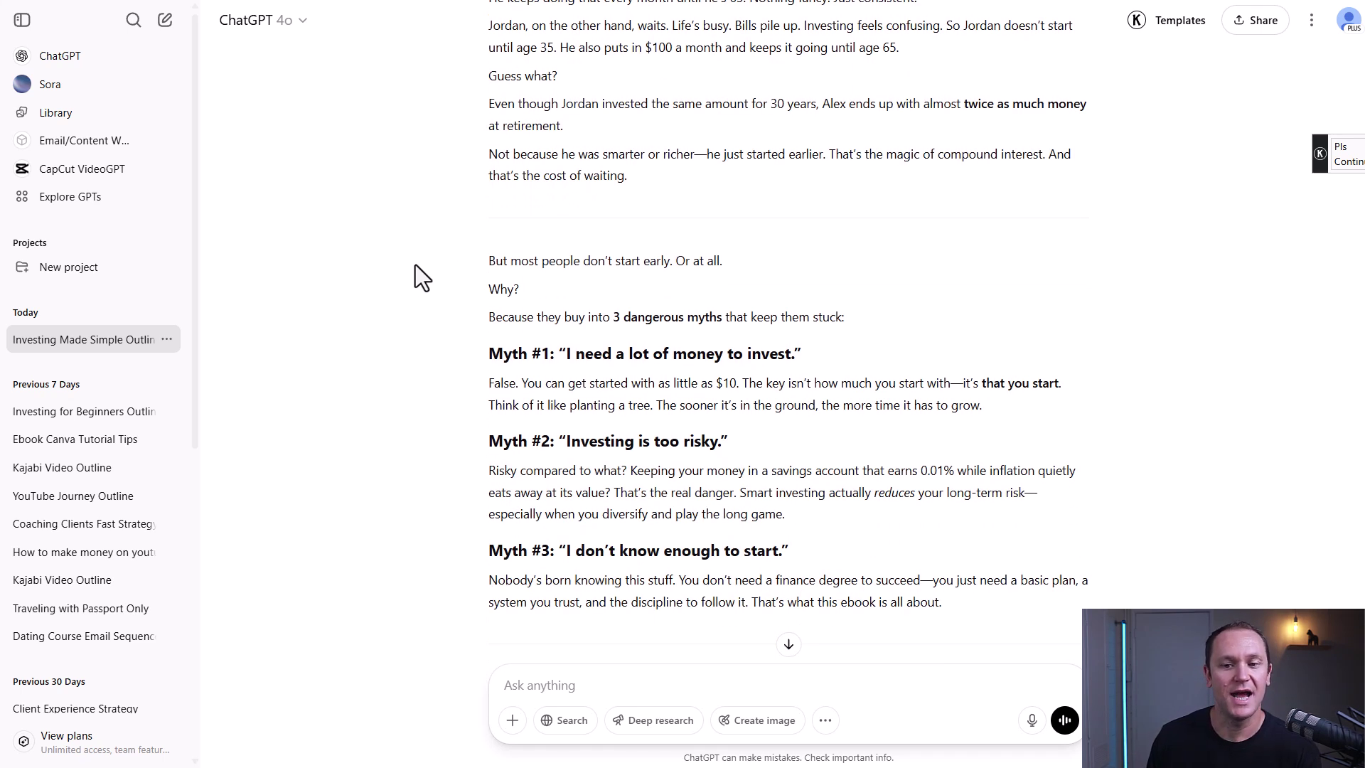
{"action": "scroll", "coordinate": [415, 266], "scroll_direction": "down", "scroll_amount": 3}
Review the draft's three investing myths passage and its closing section
{"action": "left_click_drag", "start_coordinate": [464, 36], "coordinate": [967, 425]}
{"action": "left_click", "coordinate": [1026, 405]}
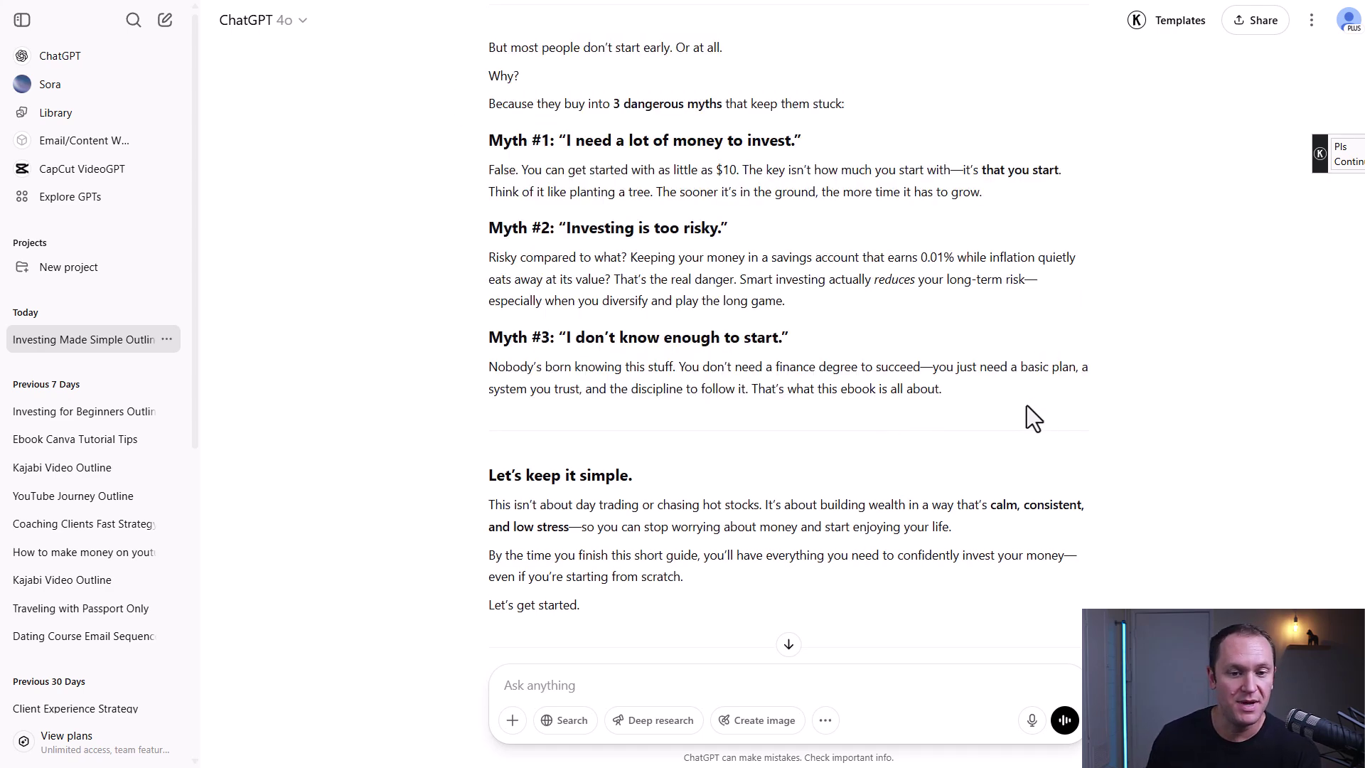
{"action": "scroll", "coordinate": [500, 479], "scroll_direction": "down", "scroll_amount": 1}
{"action": "left_click_drag", "start_coordinate": [489, 403], "coordinate": [610, 537]}
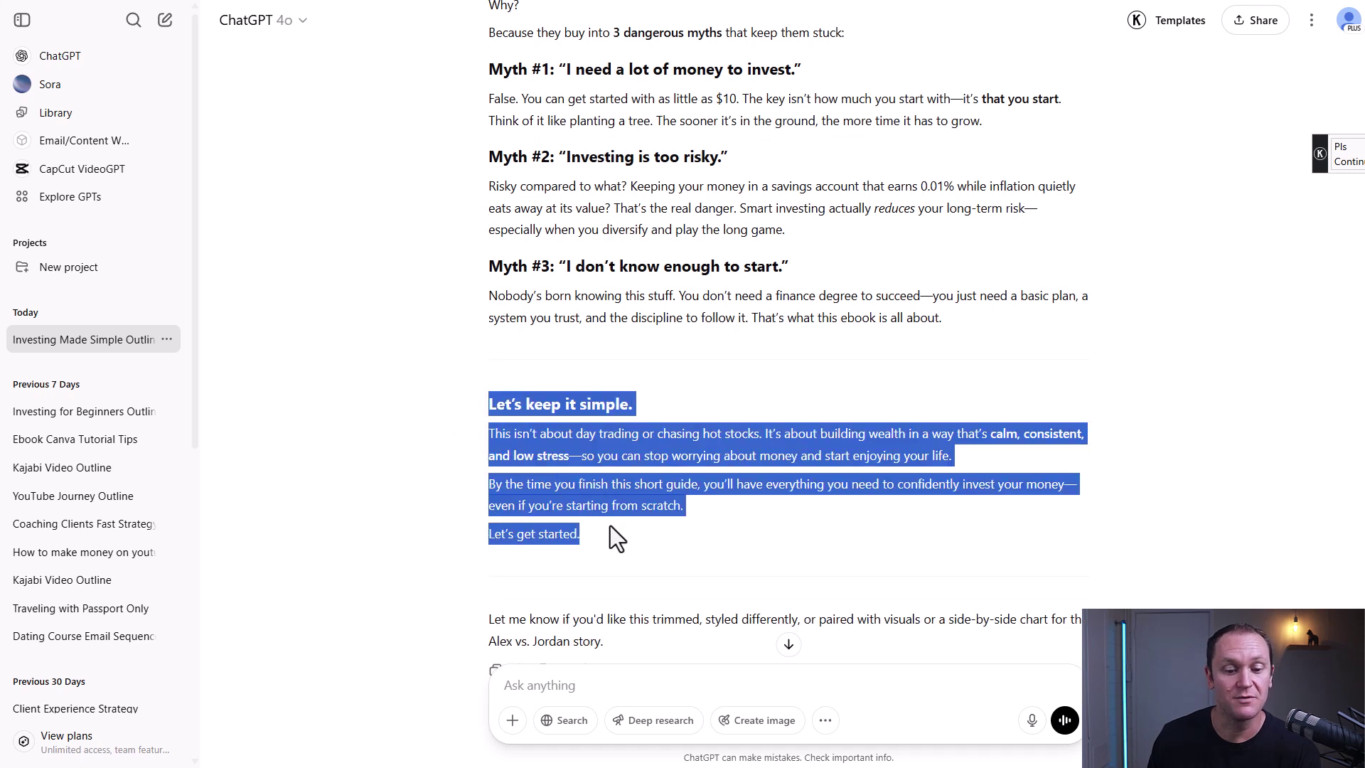
{"action": "left_click", "coordinate": [394, 390]}
{"action": "scroll", "coordinate": [411, 404], "scroll_direction": "up", "scroll_amount": 2}
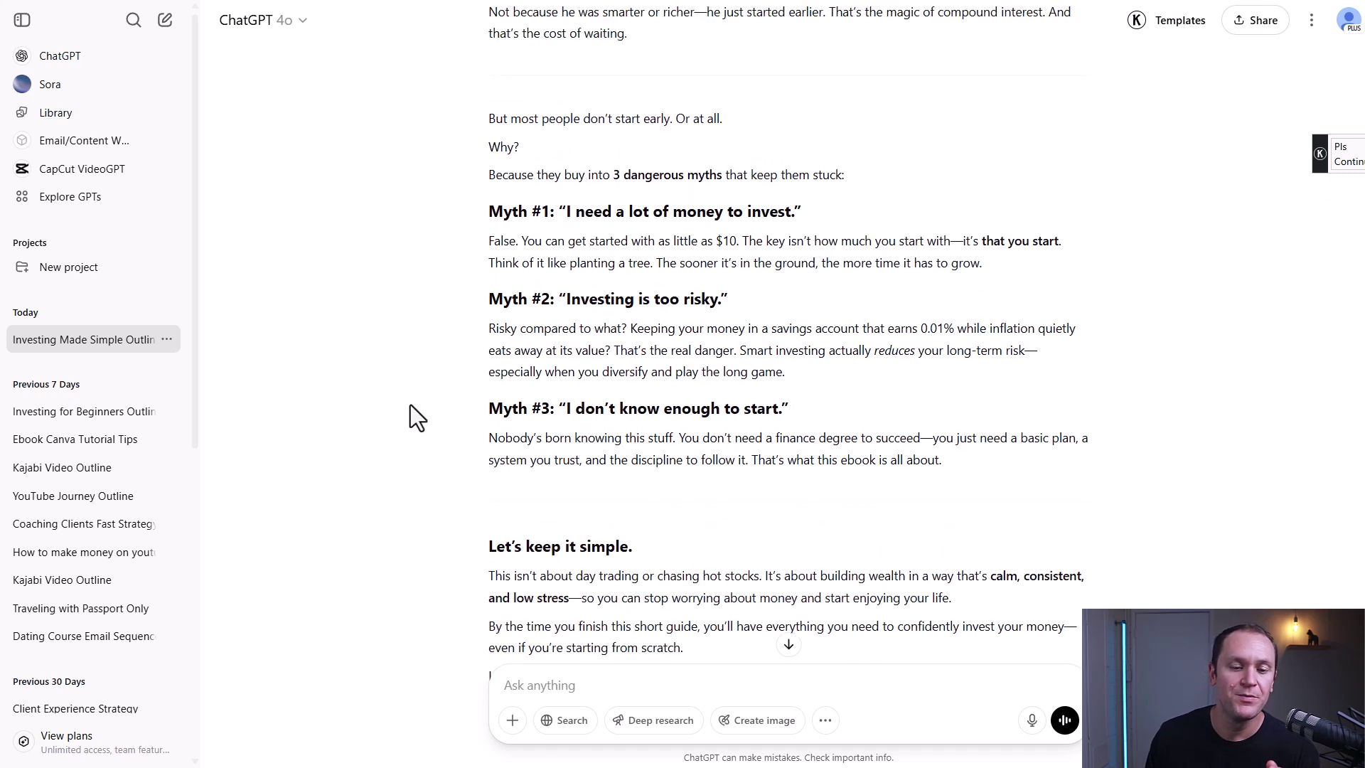
{"action": "left_click_drag", "start_coordinate": [475, 125], "coordinate": [893, 510]}
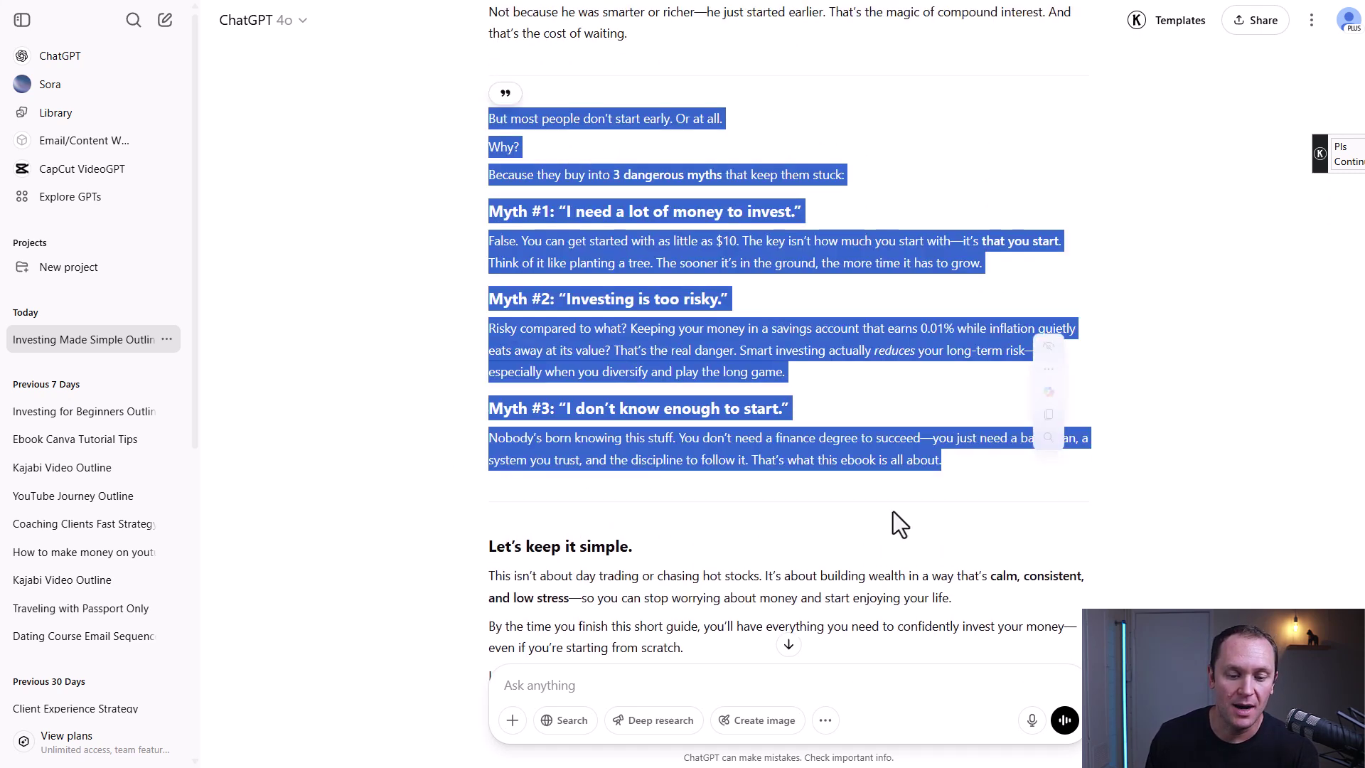
{"action": "left_click", "coordinate": [371, 240]}
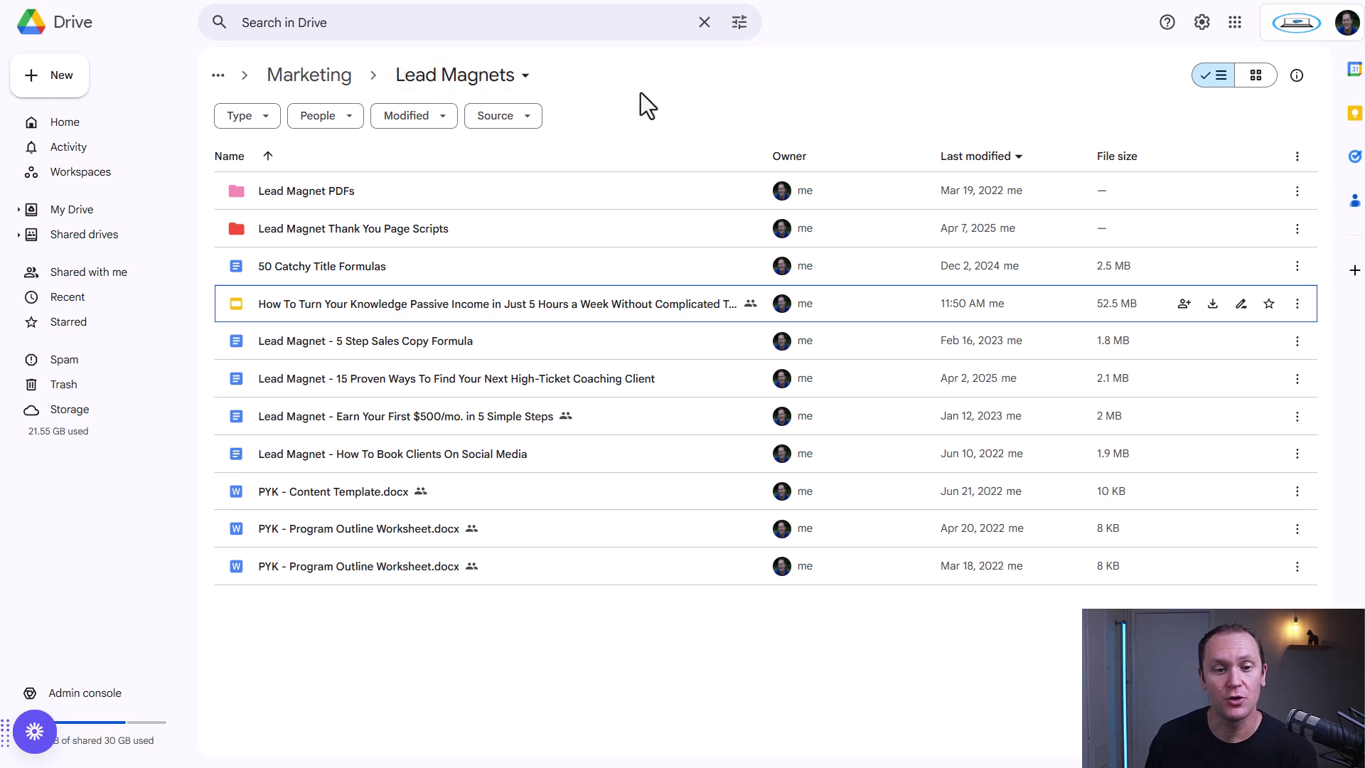
Create a new blank Google Docs document in the folder and paste the drafted intro
{"action": "left_click", "coordinate": [481, 650]}
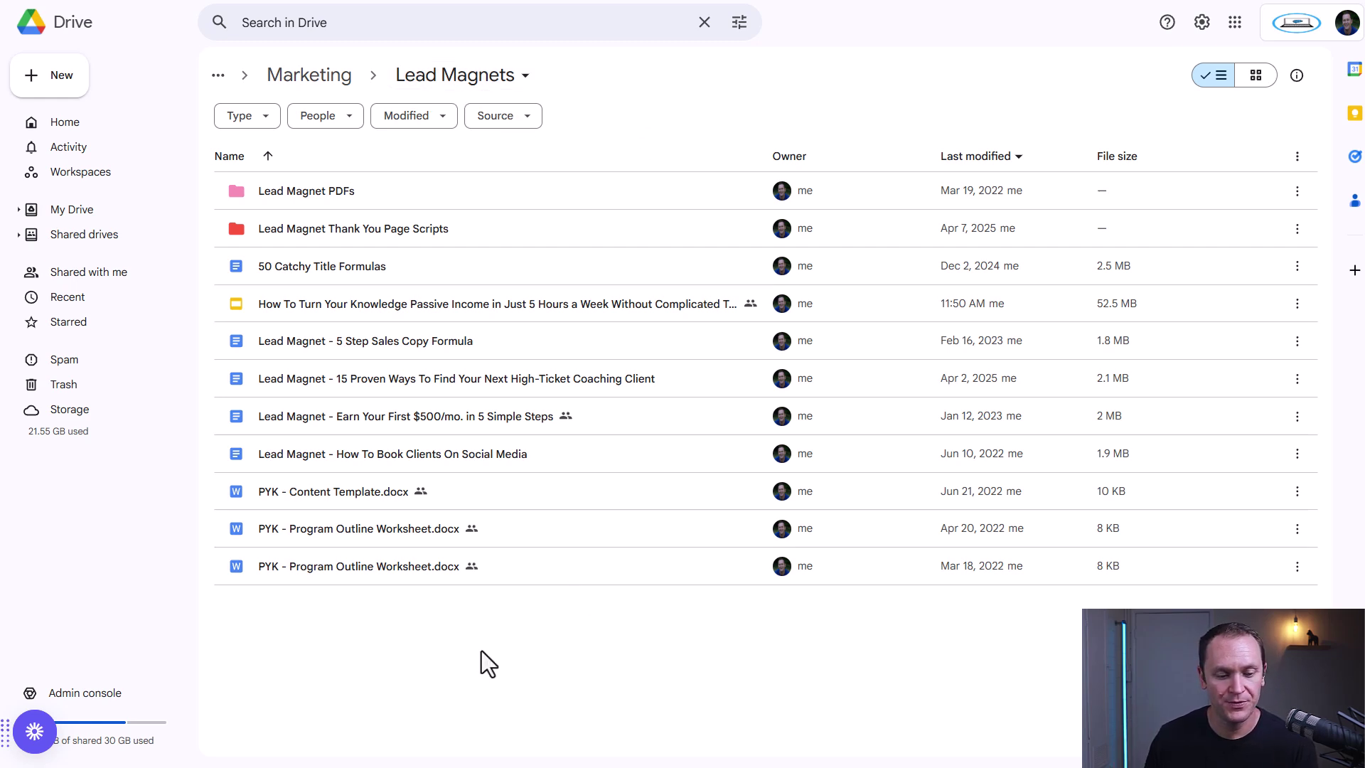
{"action": "right_click", "coordinate": [481, 651]}
{"action": "left_click", "coordinate": [575, 483]}
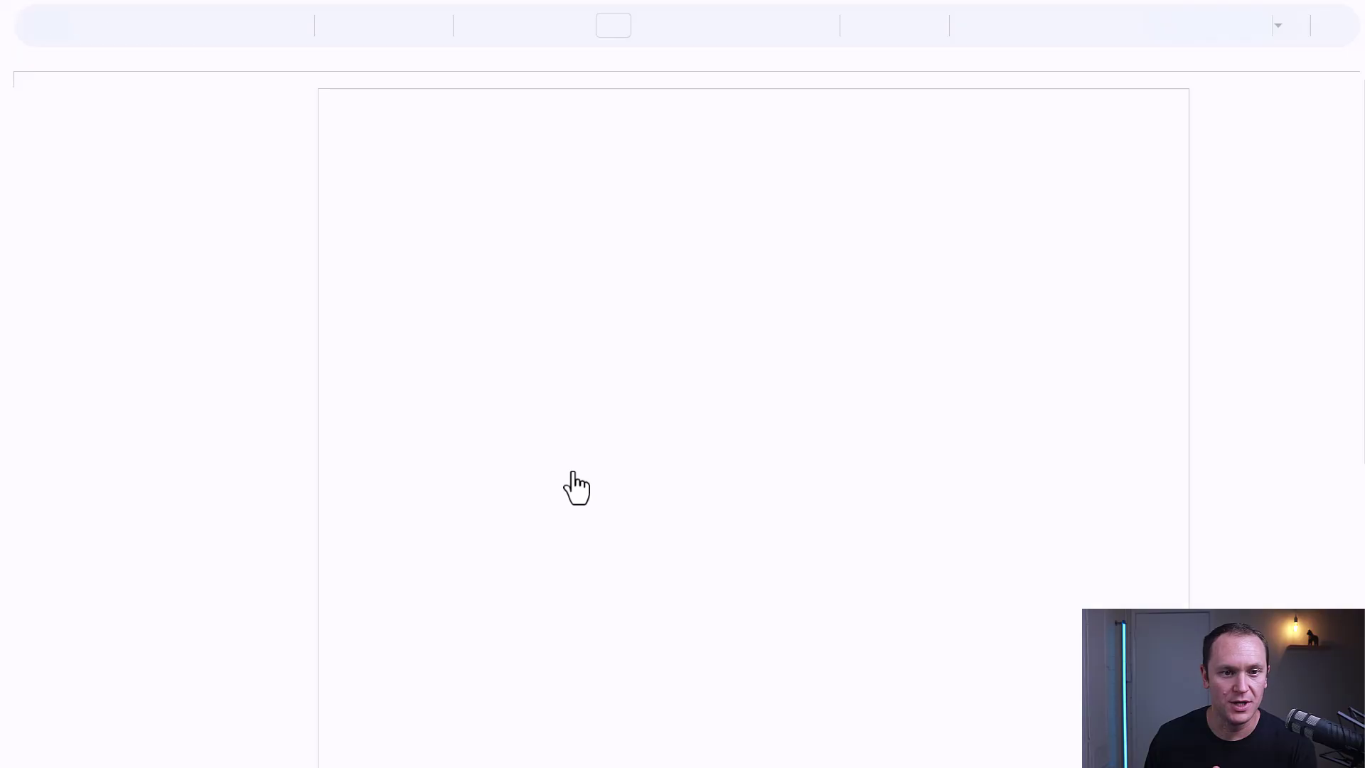
{"action": "key", "text": "alt+Tab"}
{"action": "key", "text": "alt+Tab"}
{"action": "key", "text": "ctrl+v"}
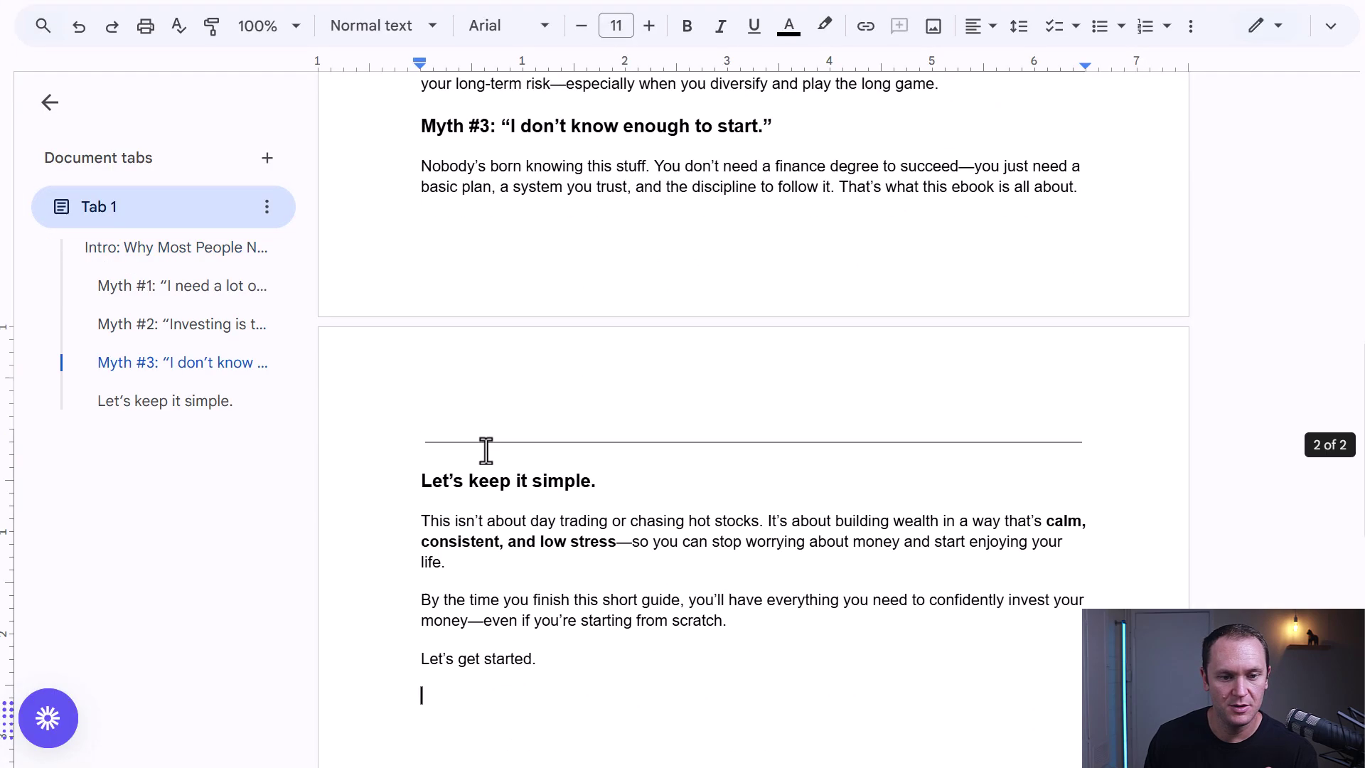
Delete the horizontal rule and divider line from the pasted intro, then review the myth sections
{"action": "left_click", "coordinate": [405, 440]}
{"action": "key", "text": "BackSpace"}
{"action": "scroll", "coordinate": [405, 441], "scroll_direction": "up", "scroll_amount": 5}
{"action": "left_click", "coordinate": [393, 219]}
{"action": "key", "text": "BackSpace"}
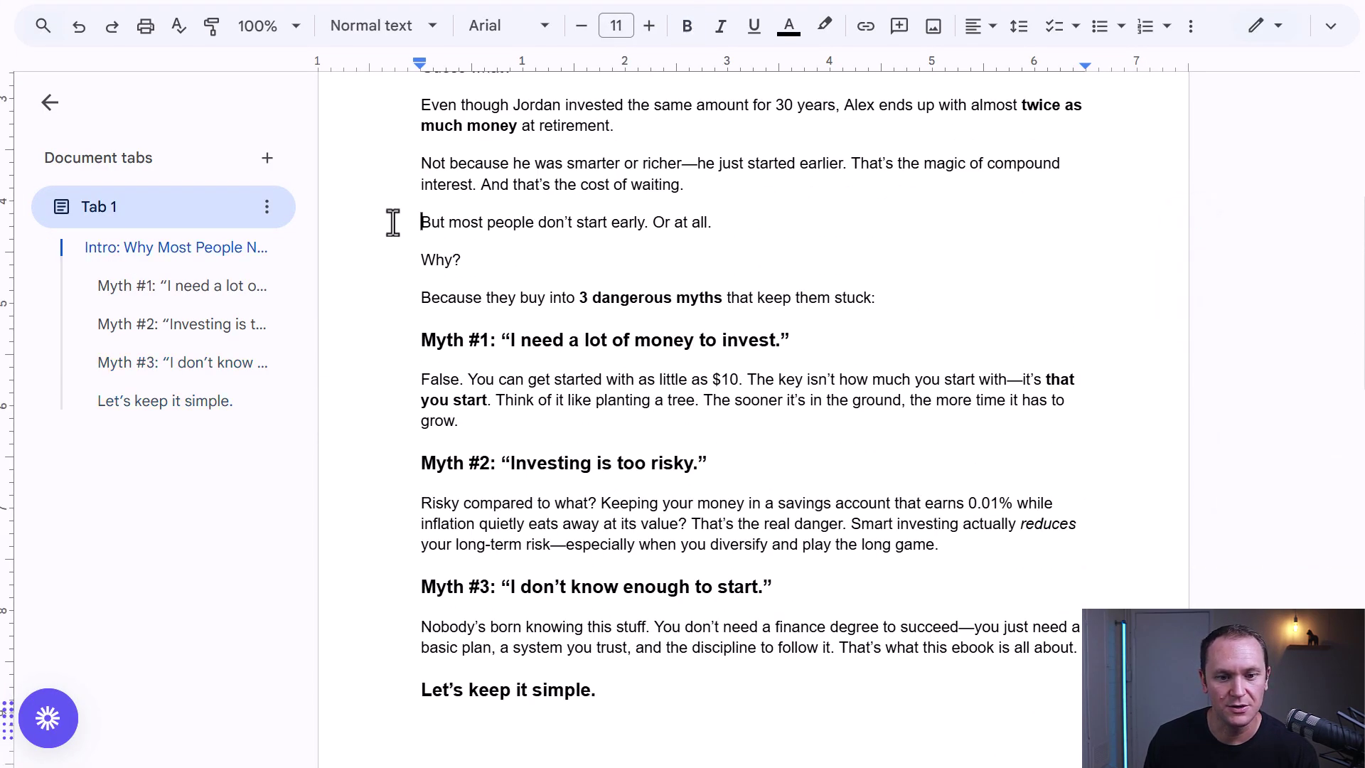
{"action": "scroll", "coordinate": [393, 222], "scroll_direction": "up", "scroll_amount": 5}
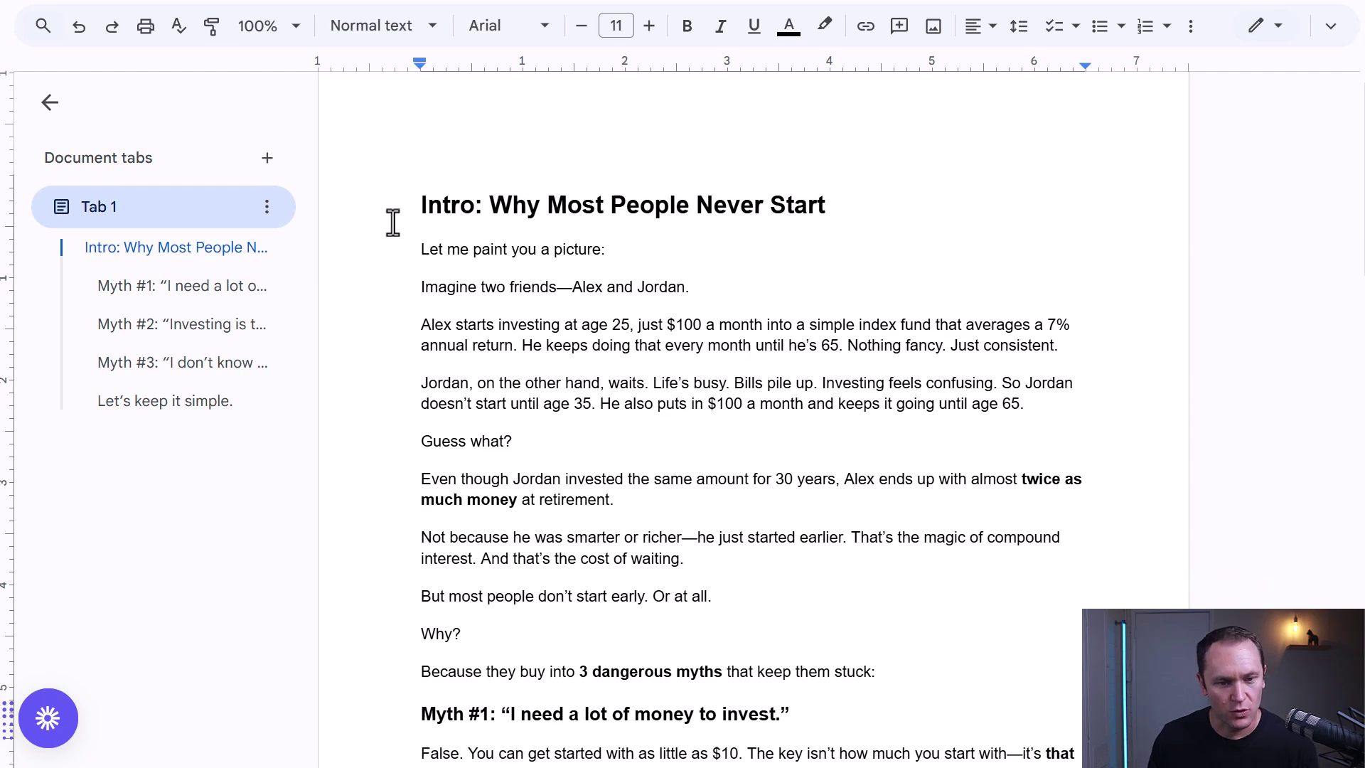
{"action": "scroll", "coordinate": [393, 222], "scroll_direction": "down", "scroll_amount": 2}
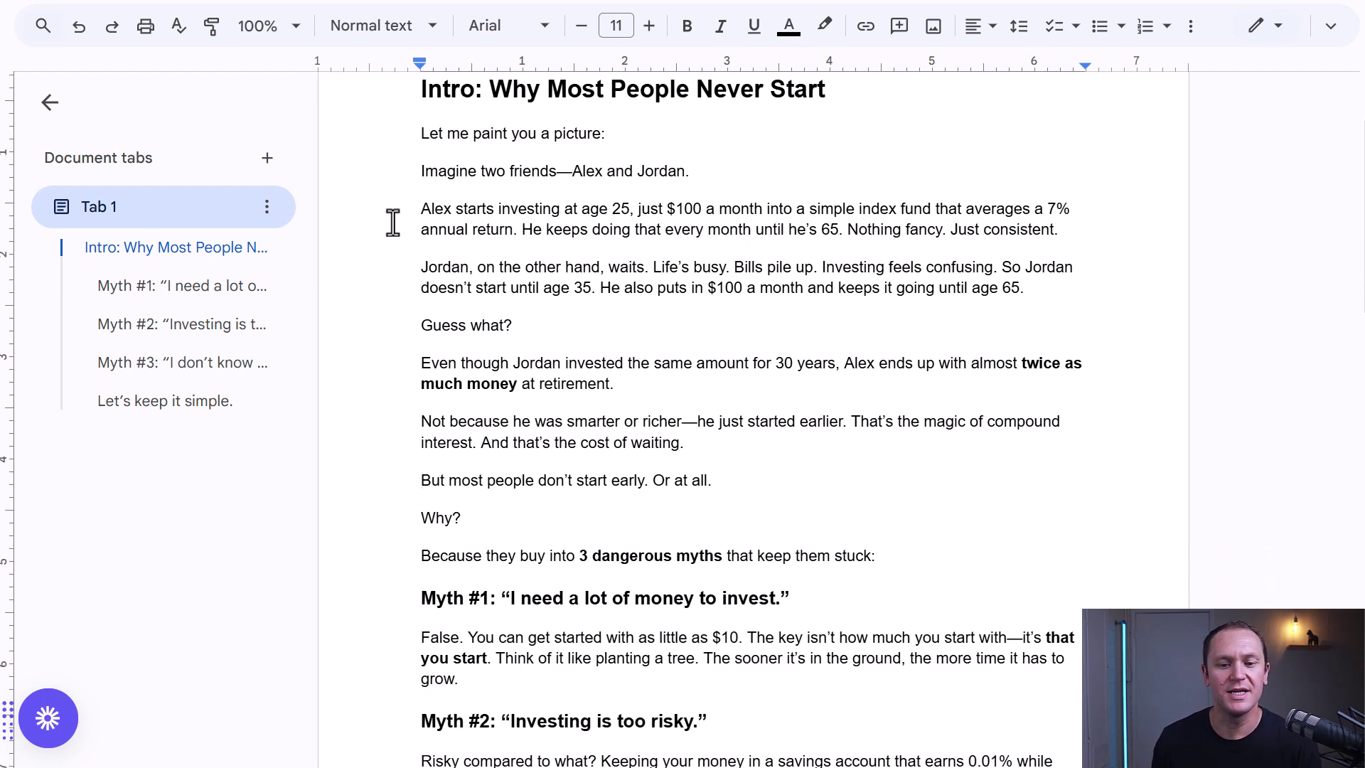
{"action": "scroll", "coordinate": [394, 224], "scroll_direction": "down", "scroll_amount": 6}
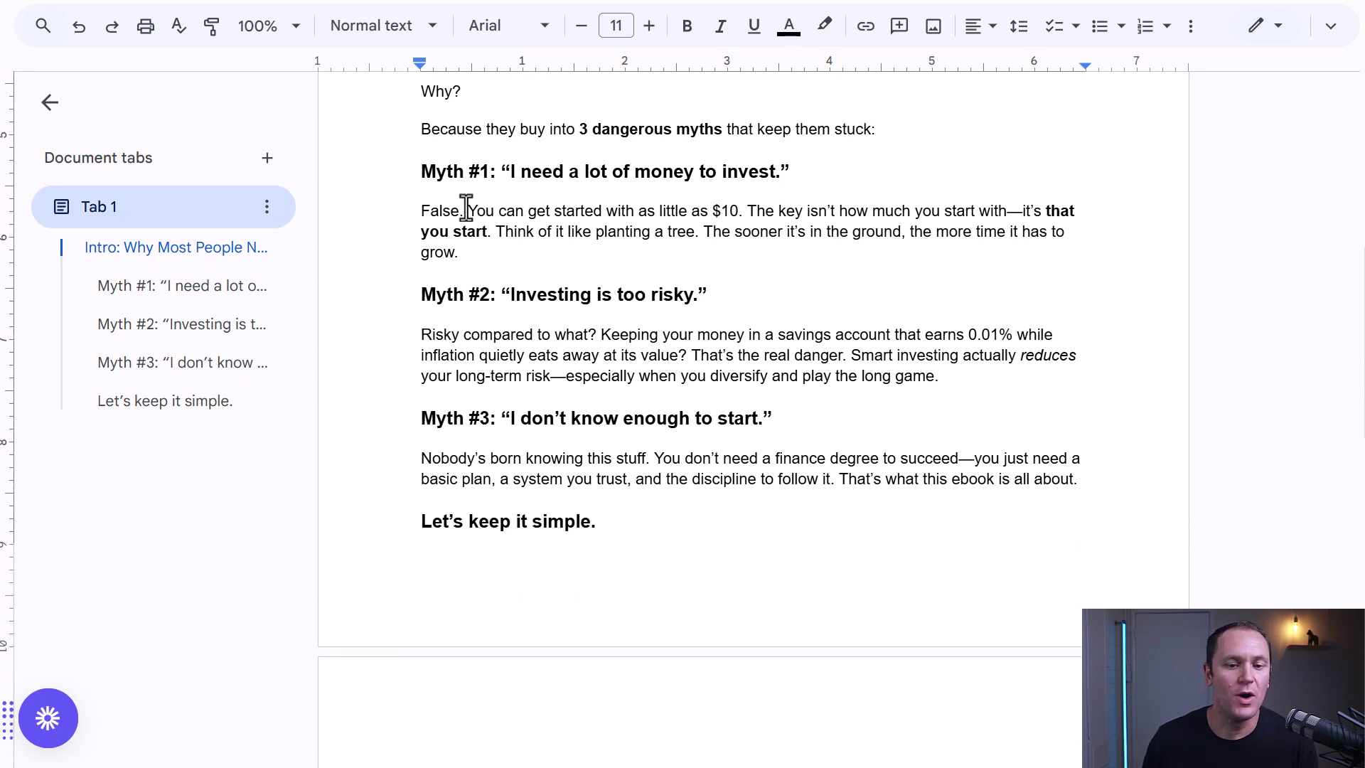
{"action": "mouse_move", "coordinate": [399, 204]}
{"action": "left_mouse_down"}
{"action": "mouse_move", "coordinate": [463, 266]}
{"action": "mouse_move", "coordinate": [409, 215]}
{"action": "left_mouse_up"}
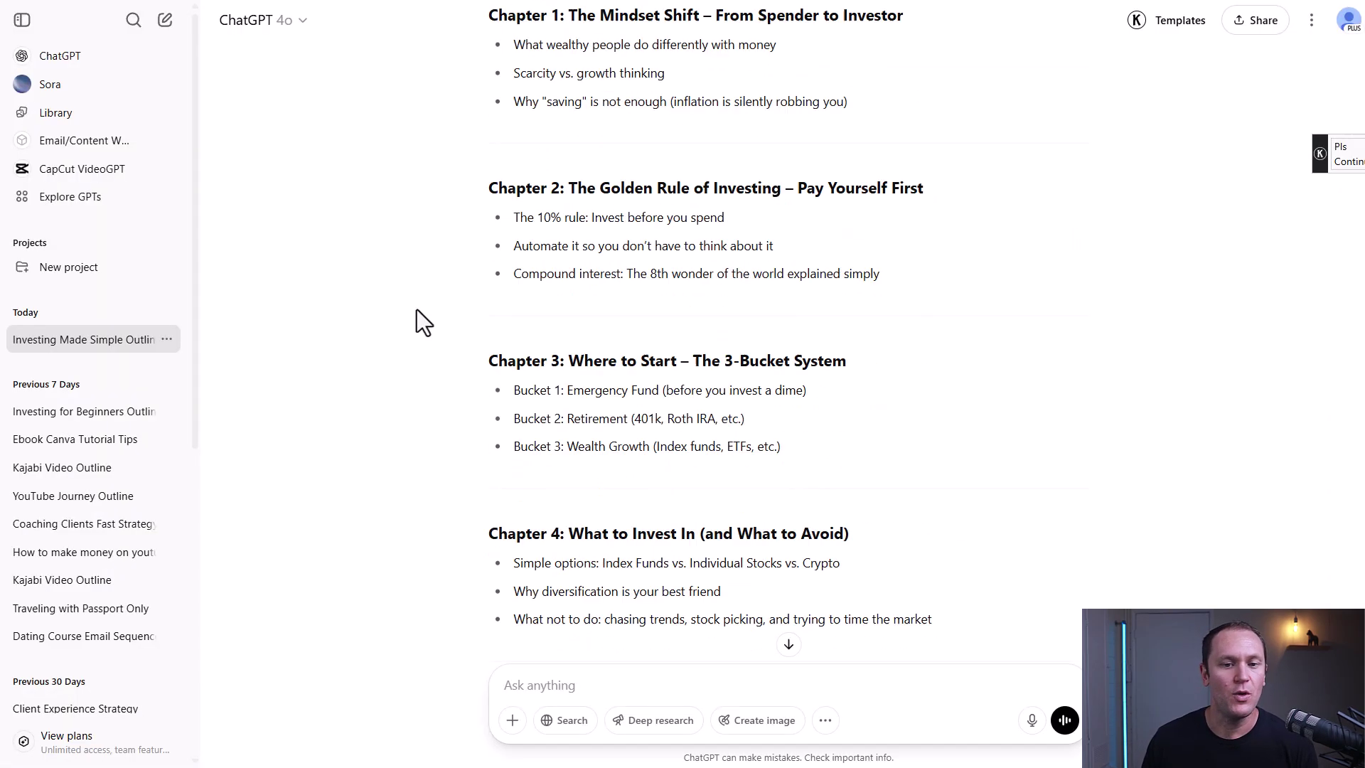
Select the whole Chapter 1 draft in ChatGPT
{"action": "scroll", "coordinate": [417, 320], "scroll_direction": "up", "scroll_amount": 2}
{"action": "scroll", "coordinate": [505, 192], "scroll_direction": "down", "scroll_amount": 2}
{"action": "left_click_drag", "start_coordinate": [505, 192], "coordinate": [894, 295]}
{"action": "scroll", "coordinate": [426, 291], "scroll_direction": "up", "scroll_amount": 1}
{"action": "scroll", "coordinate": [419, 279], "scroll_direction": "up", "scroll_amount": 4}
{"action": "scroll", "coordinate": [420, 279], "scroll_direction": "down", "scroll_amount": 5}
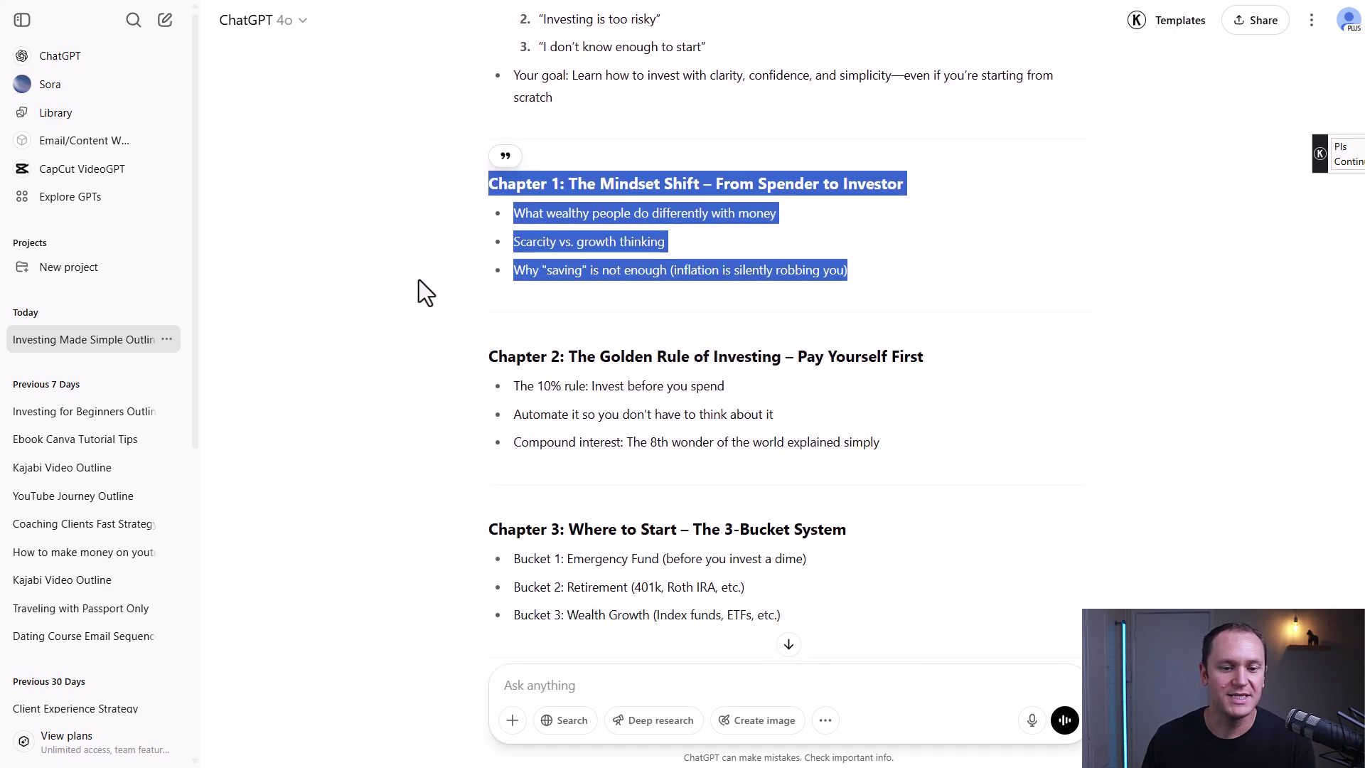
{"action": "left_click", "coordinate": [506, 156]}
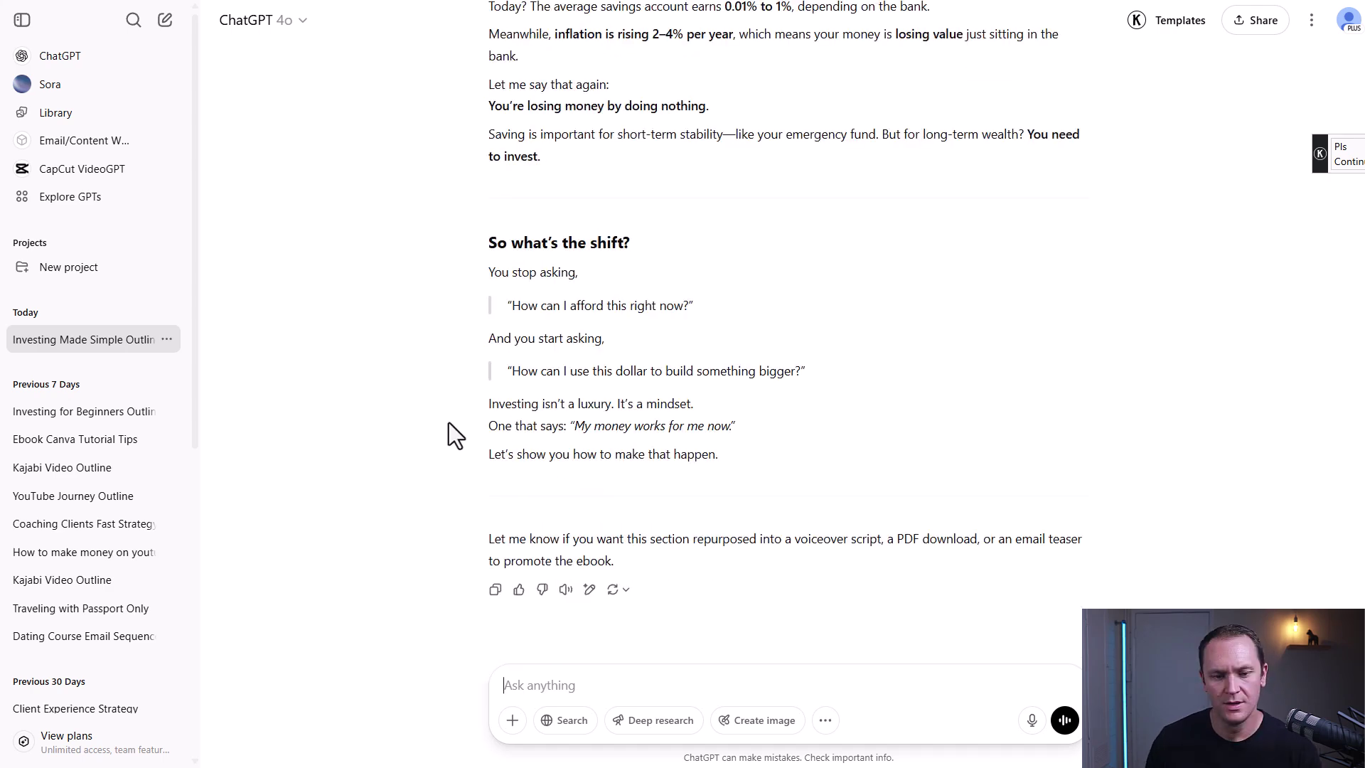
{"action": "left_click_drag", "start_coordinate": [749, 454], "coordinate": [482, 208]}
{"action": "scroll", "coordinate": [447, 332], "scroll_direction": "up", "scroll_amount": 10}
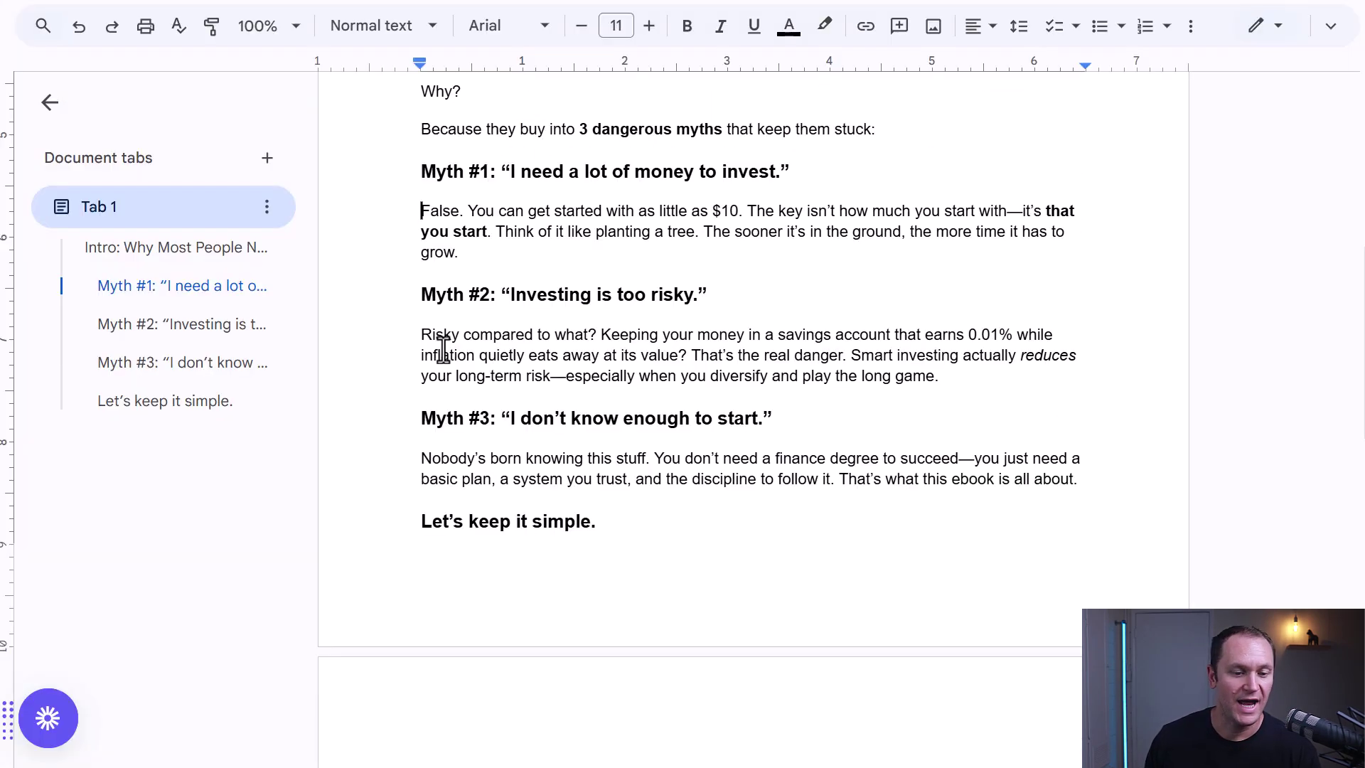
{"action": "scroll", "coordinate": [444, 348], "scroll_direction": "up", "scroll_amount": 5}
Paste the Chapter 1 text on a new line after the intro's 'Let's get started.'
{"action": "scroll", "coordinate": [444, 348], "scroll_direction": "down", "scroll_amount": 2}
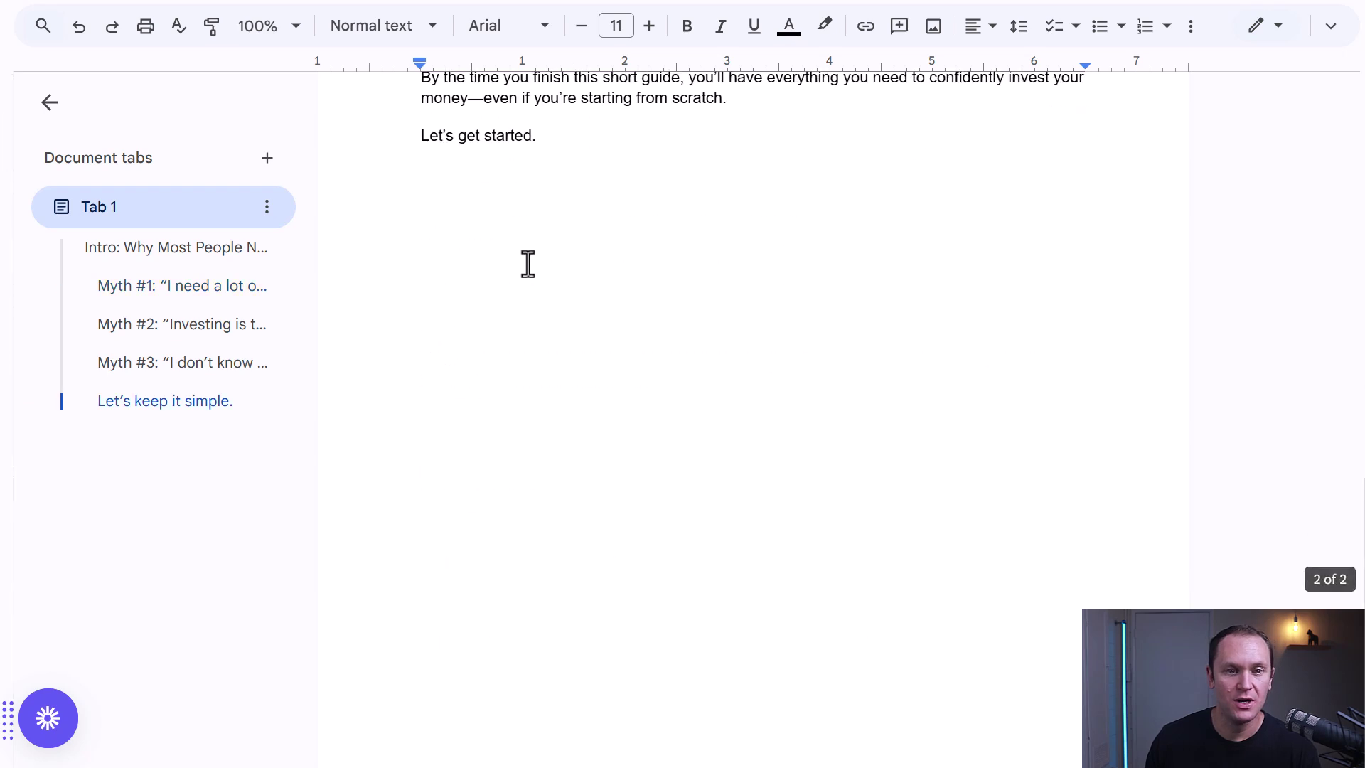
{"action": "key", "text": "alt+Tab"}
{"action": "key", "text": "alt+Tab"}
{"action": "left_click", "coordinate": [606, 137]}
{"action": "key", "text": "Return"}
{"action": "key", "text": "ctrl+v"}
{"action": "scroll", "coordinate": [463, 345], "scroll_direction": "up", "scroll_amount": 5}
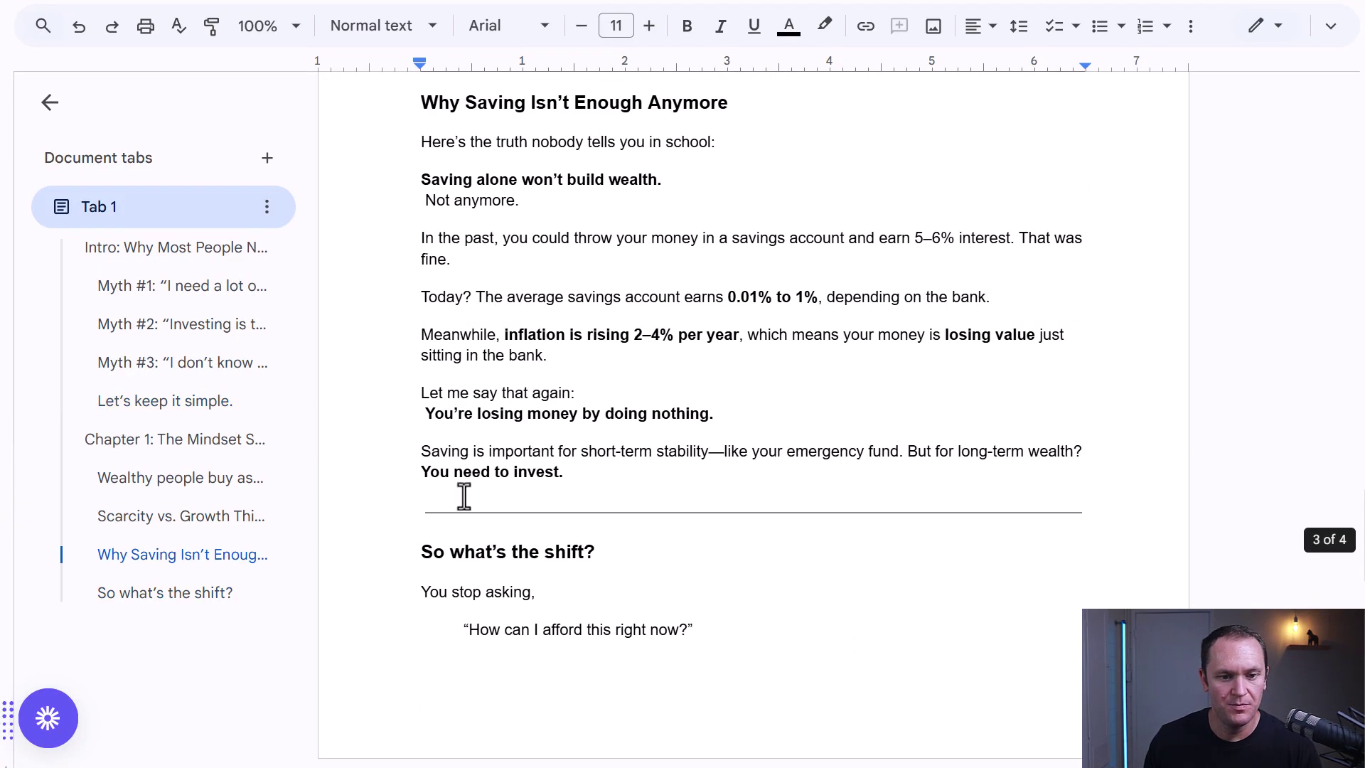
Delete the dividers above 'So what's the shift?' and the savings heading
{"action": "left_click", "coordinate": [400, 554]}
{"action": "key", "text": "BackSpace"}
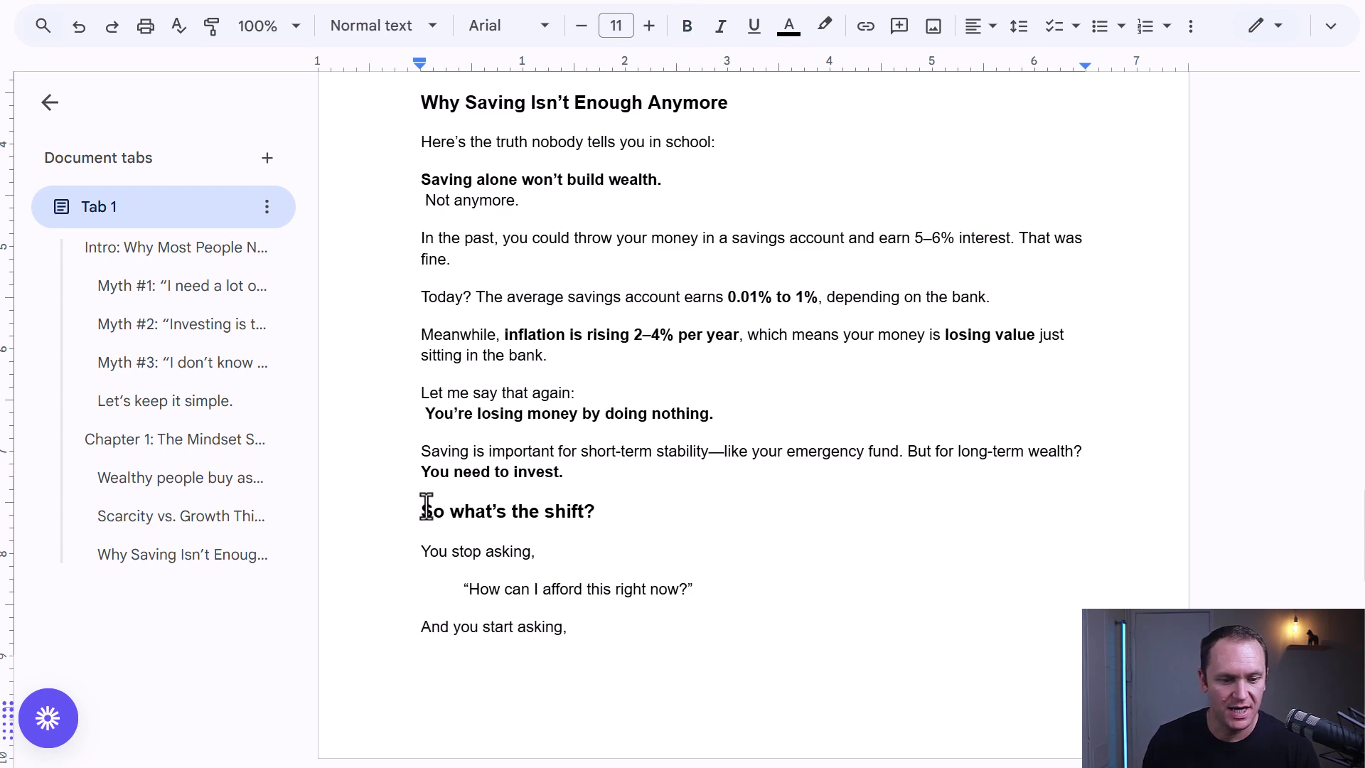
{"action": "scroll", "coordinate": [558, 431], "scroll_direction": "up", "scroll_amount": 2}
{"action": "scroll", "coordinate": [558, 432], "scroll_direction": "up", "scroll_amount": 5}
{"action": "left_click_drag", "start_coordinate": [427, 463], "coordinate": [381, 402]}
{"action": "left_click", "coordinate": [389, 455]}
{"action": "key", "text": "shift+Down"}
{"action": "key", "text": "BackSpace"}
Delete the dividers above 'Scarcity vs. Growth Thinking' and 'Wealthy people buy assets'
{"action": "scroll", "coordinate": [390, 441], "scroll_direction": "up", "scroll_amount": 8}
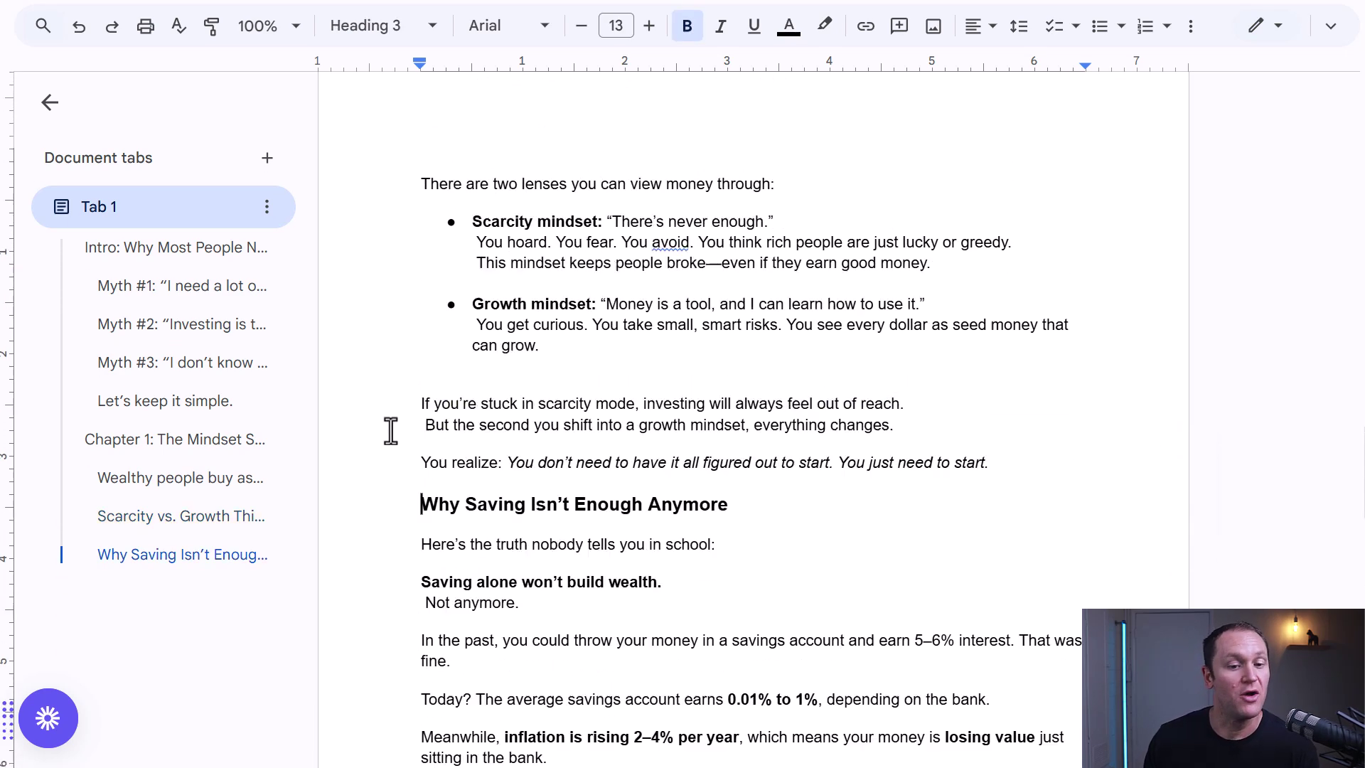
{"action": "scroll", "coordinate": [390, 430], "scroll_direction": "up", "scroll_amount": 5}
{"action": "left_click_drag", "start_coordinate": [418, 482], "coordinate": [406, 451]}
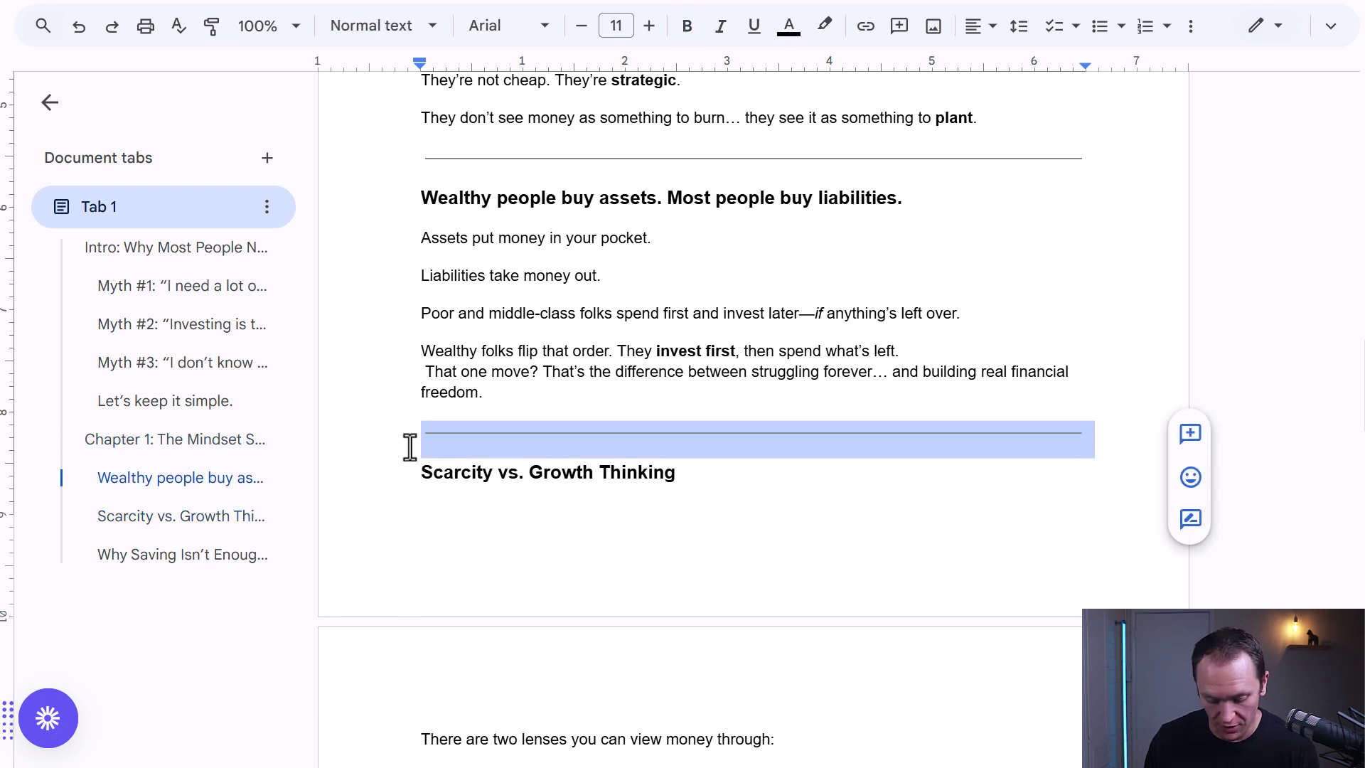
{"action": "key", "text": "BackSpace"}
{"action": "left_click_drag", "start_coordinate": [418, 191], "coordinate": [415, 152]}
{"action": "key", "text": "BackSpace"}
{"action": "scroll", "coordinate": [408, 335], "scroll_direction": "up", "scroll_amount": 11}
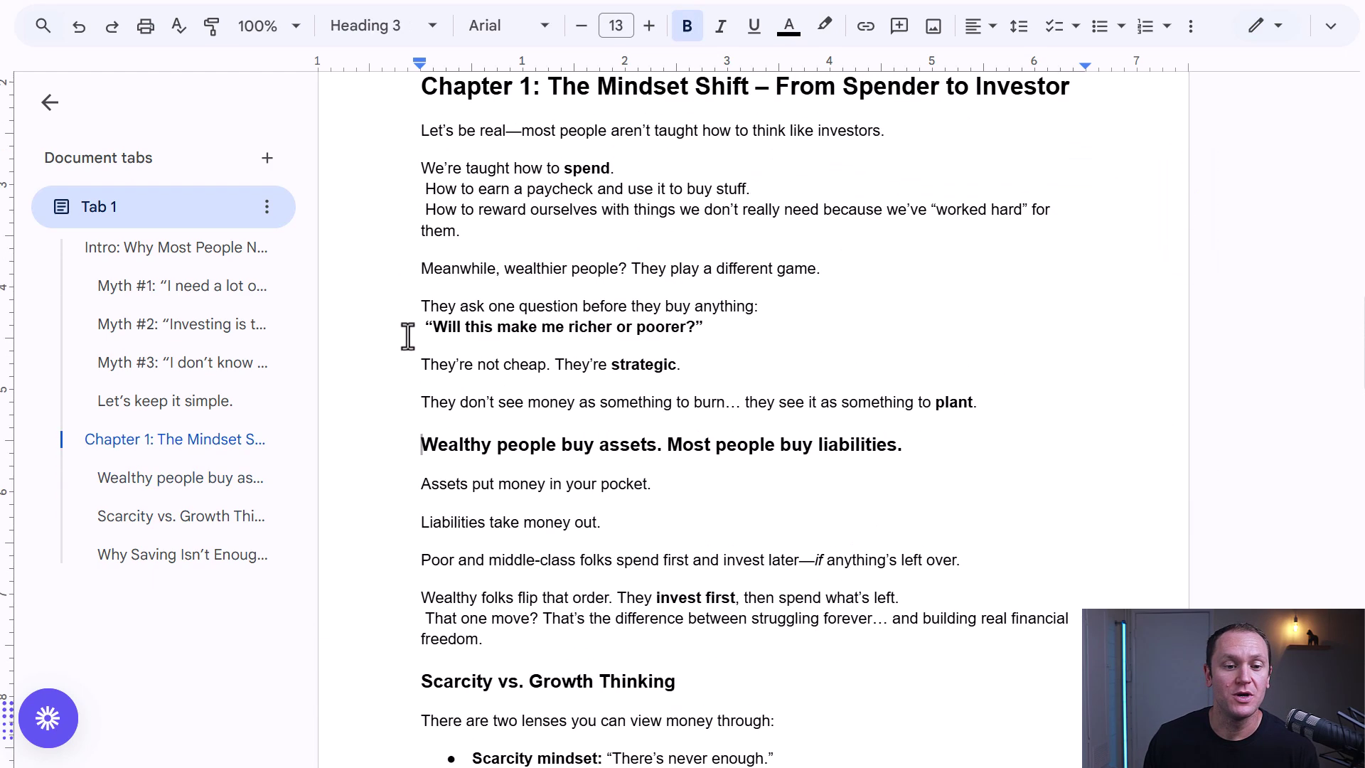
{"action": "scroll", "coordinate": [424, 363], "scroll_direction": "down", "scroll_amount": 4}
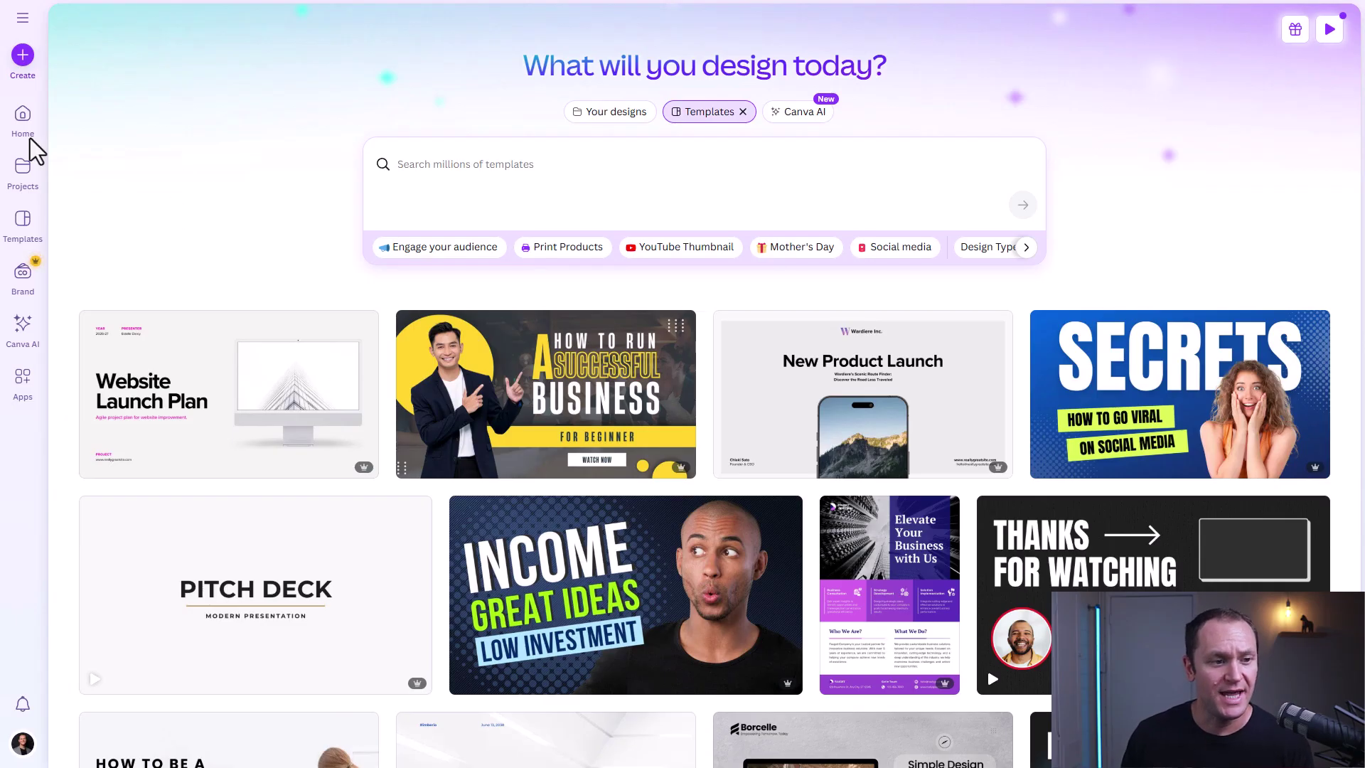
Search Canva templates for 'ebook multiple pages' and browse the multi-page ebook results
{"action": "left_click", "coordinate": [10, 125]}
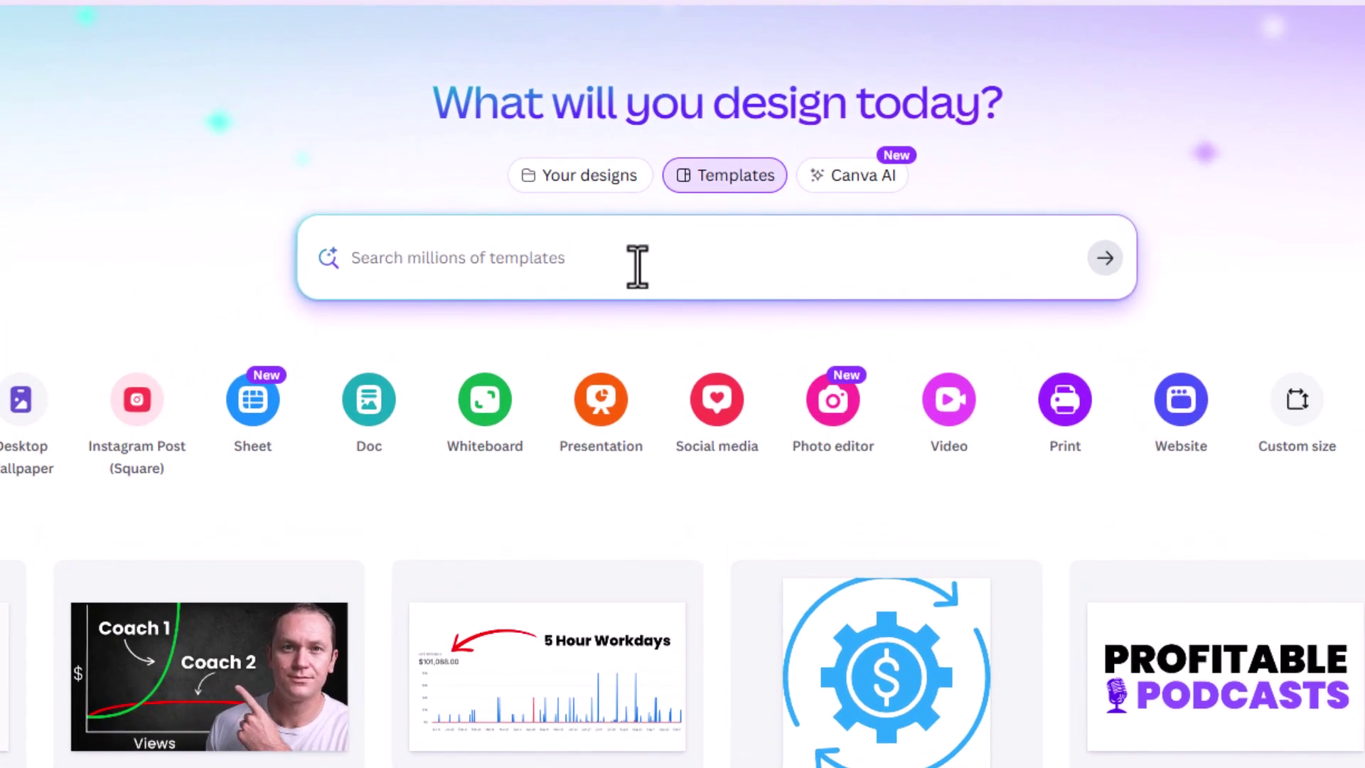
{"action": "left_click", "coordinate": [502, 257]}
{"action": "type", "text": "ebook multiple pages"}
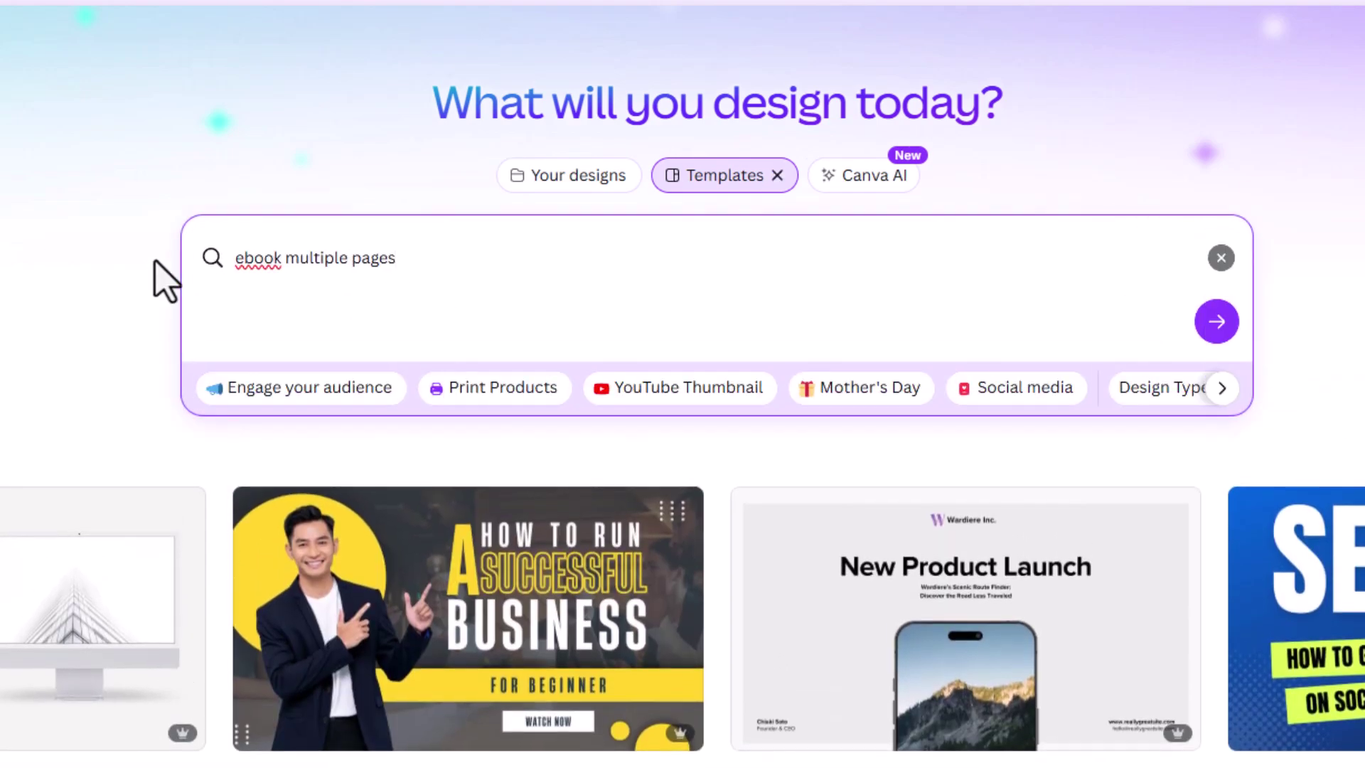
{"action": "left_click", "coordinate": [1217, 321]}
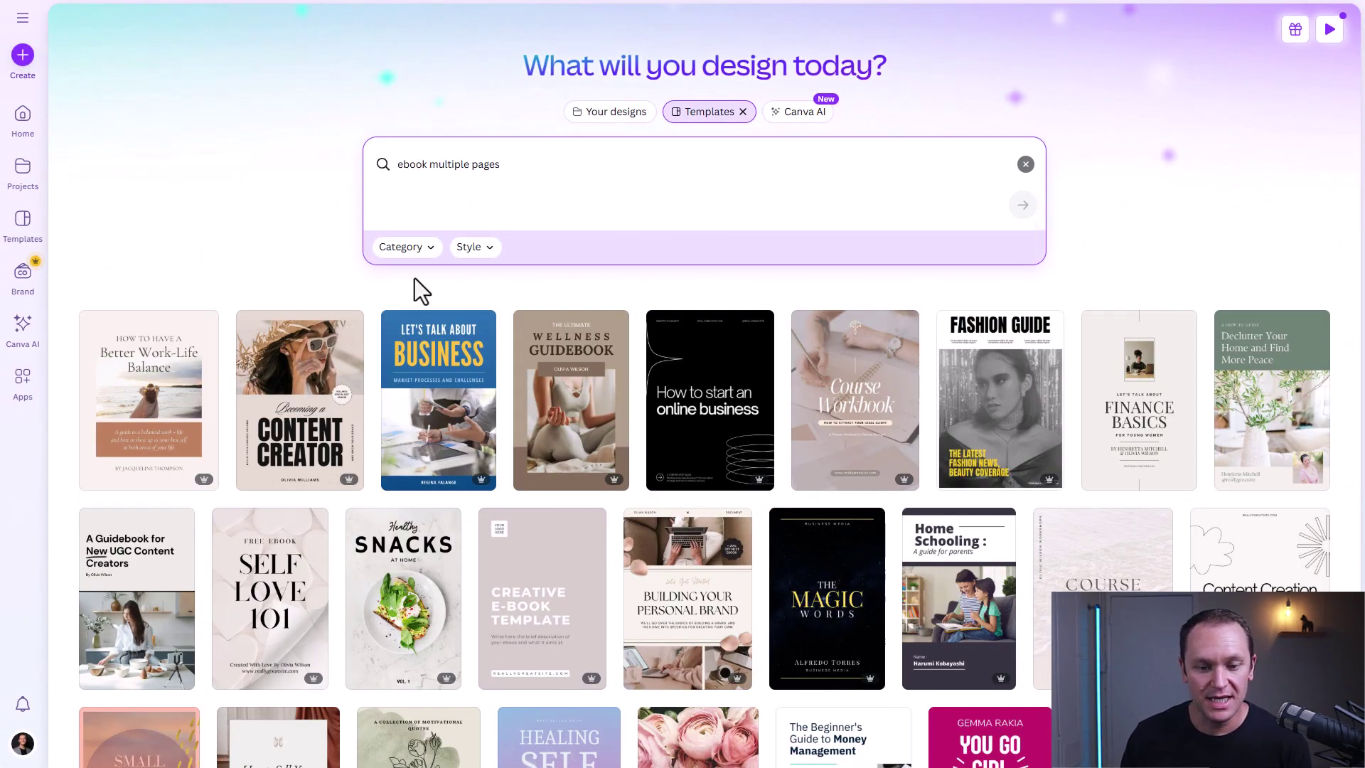
{"action": "scroll", "coordinate": [302, 249], "scroll_direction": "down", "scroll_amount": 1}
{"action": "scroll", "coordinate": [301, 248], "scroll_direction": "down", "scroll_amount": 3}
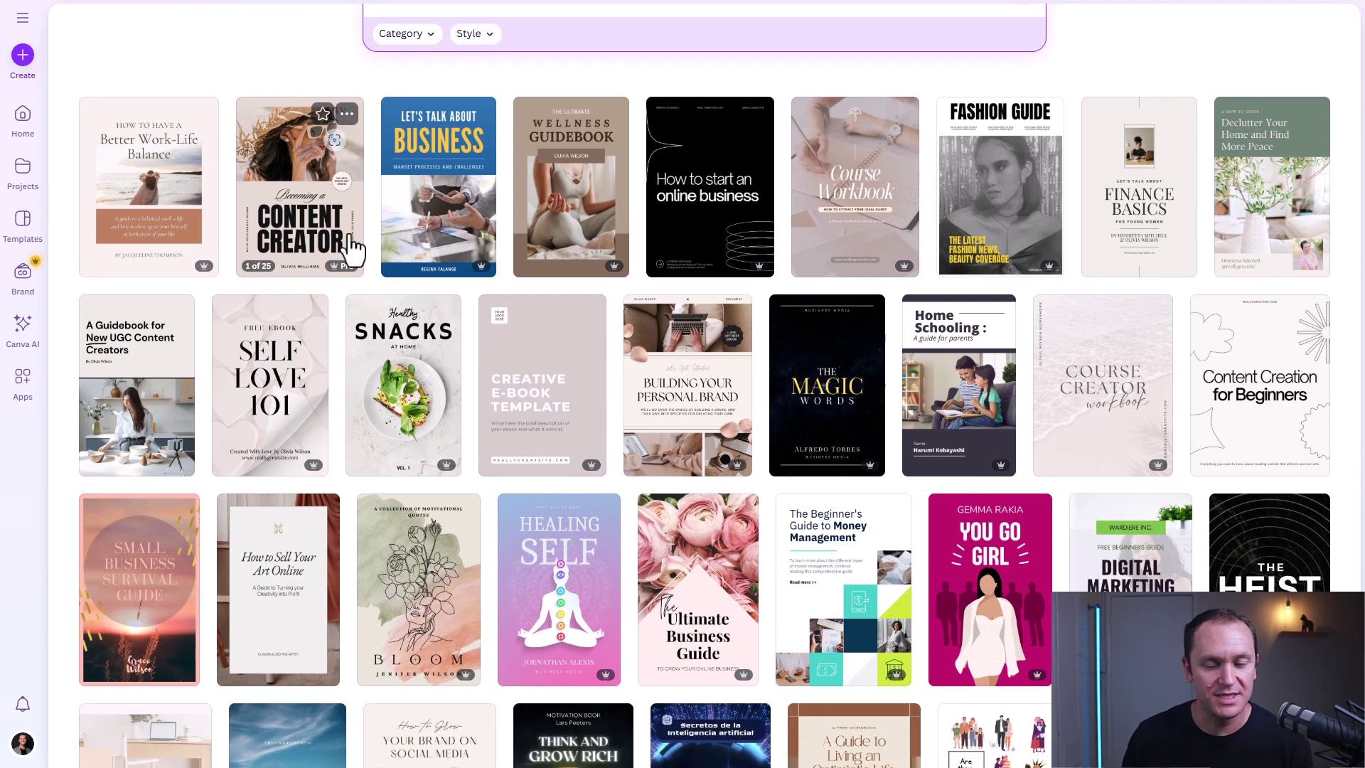
{"action": "mouse_move", "coordinate": [345, 269]}
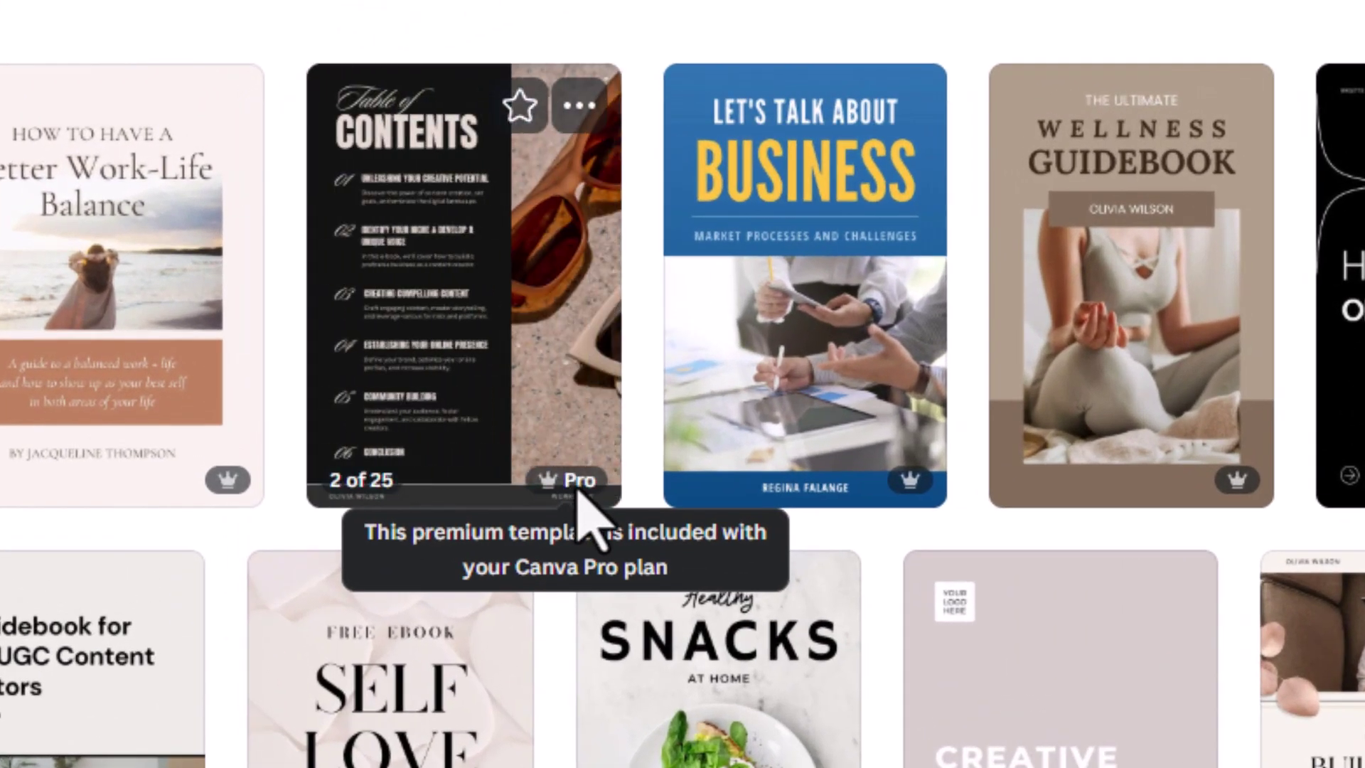
{"action": "mouse_move", "coordinate": [930, 480]}
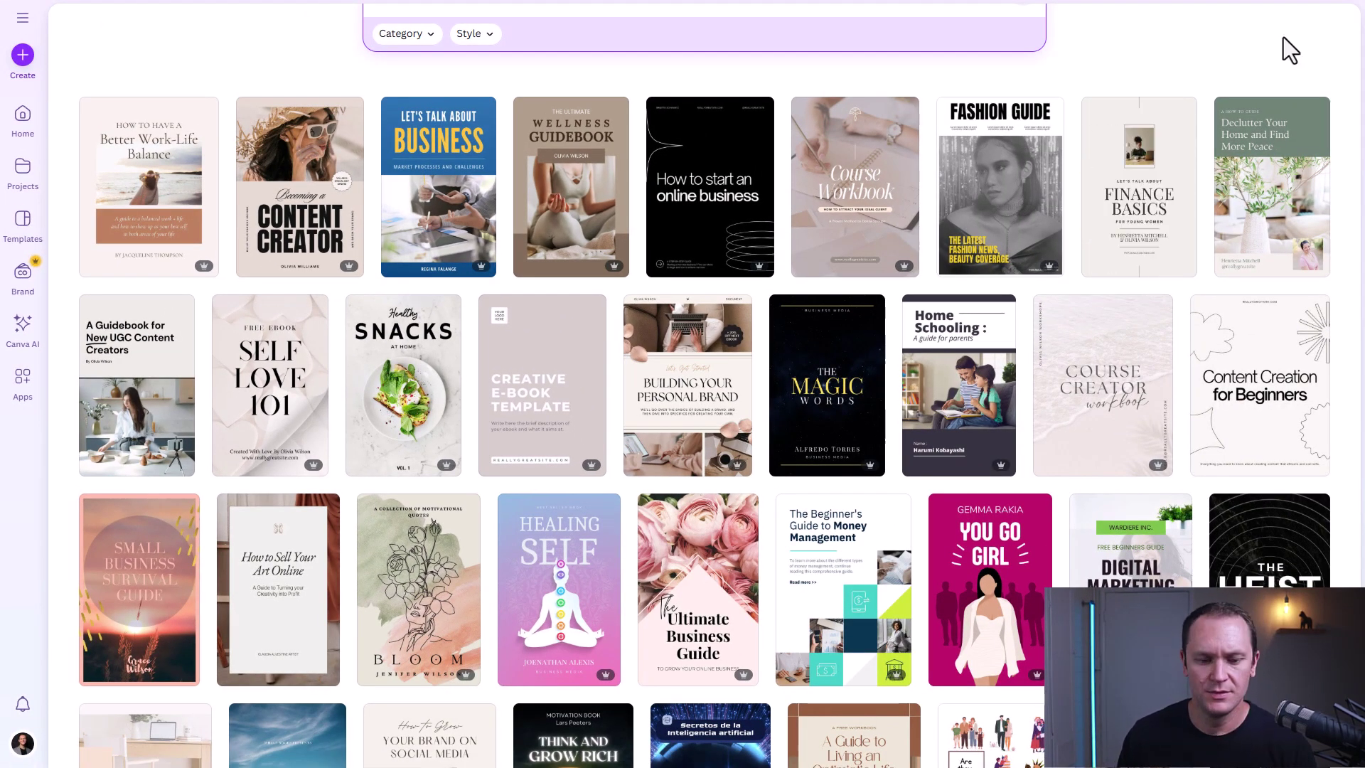
{"action": "scroll", "coordinate": [464, 542], "scroll_direction": "down", "scroll_amount": 8}
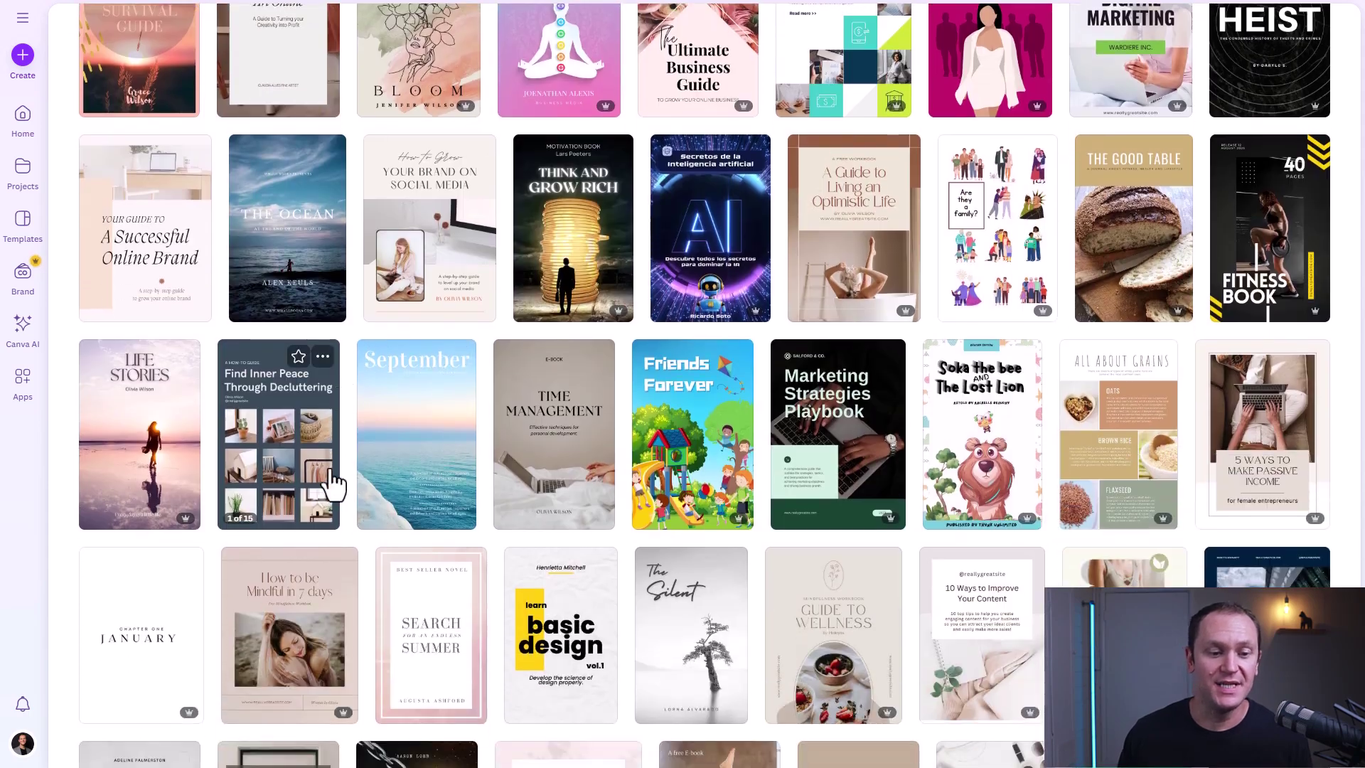
{"action": "scroll", "coordinate": [502, 457], "scroll_direction": "up", "scroll_amount": 11}
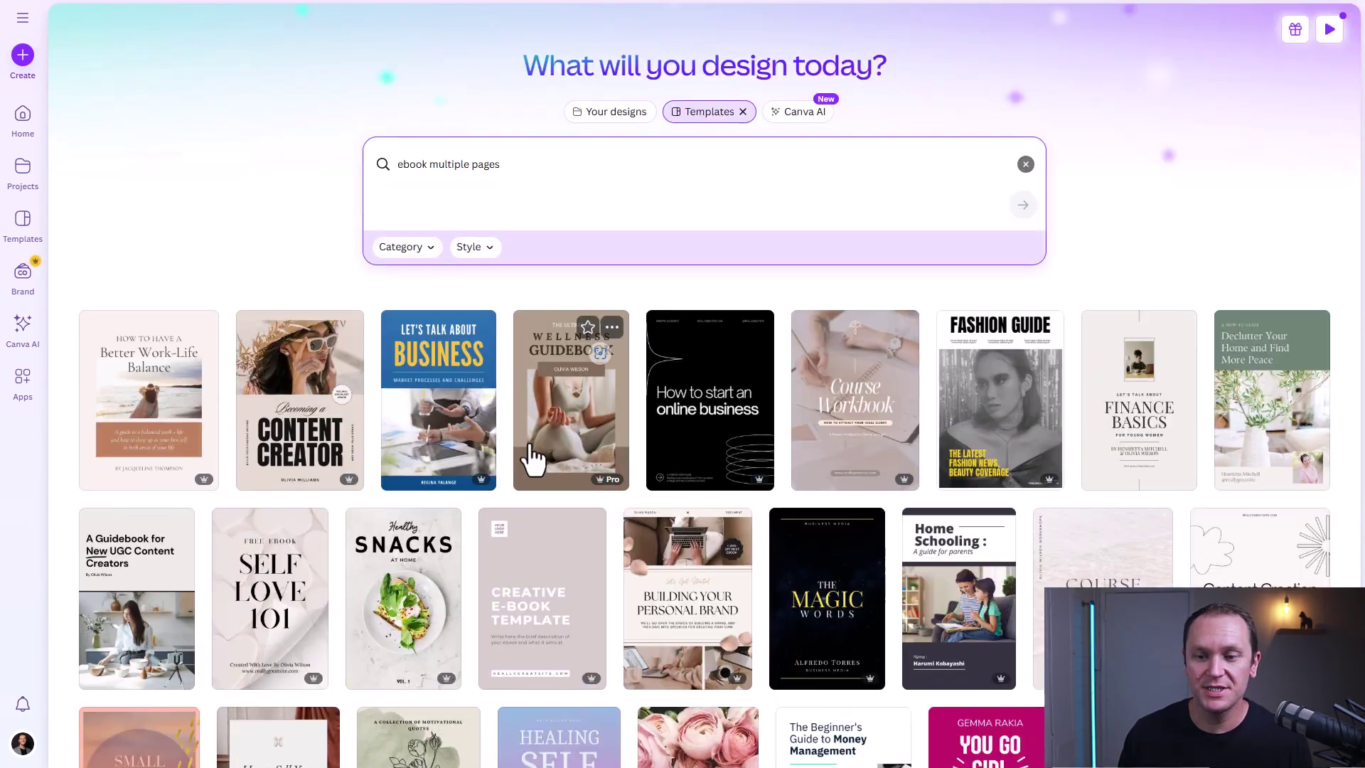
{"action": "scroll", "coordinate": [1060, 405], "scroll_direction": "down", "scroll_amount": 1}
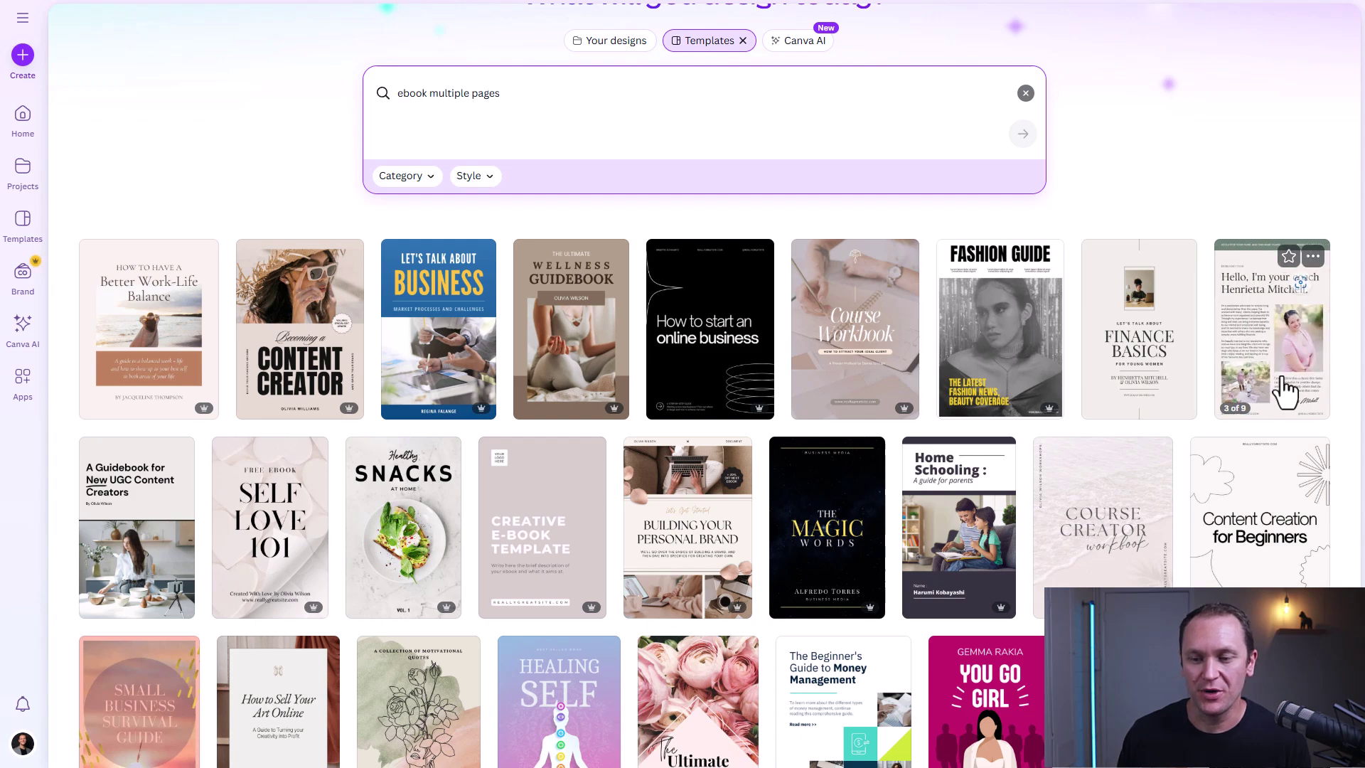
Preview and customize the olive green Declutter ebook template, then select the outline title in ChatGPT
{"action": "left_click", "coordinate": [1267, 386]}
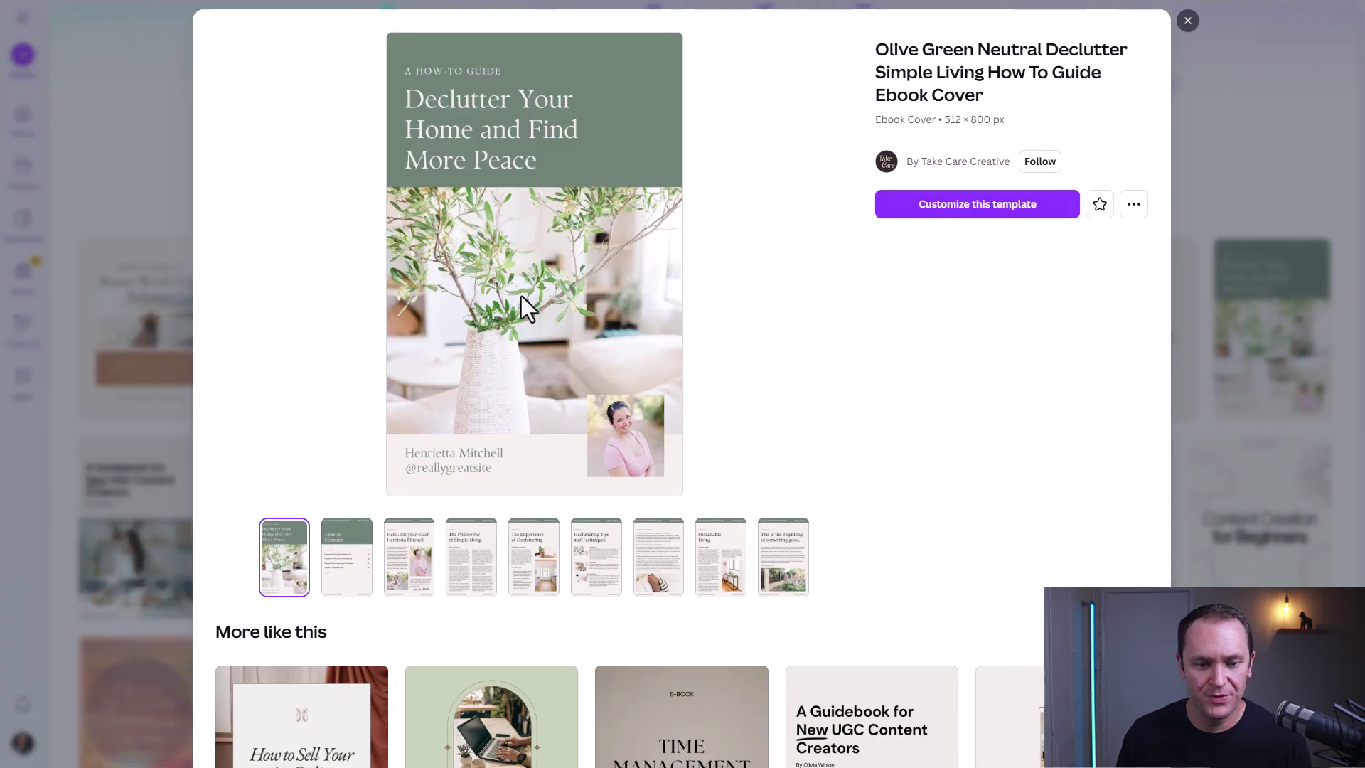
{"action": "left_click", "coordinate": [332, 592]}
{"action": "left_click", "coordinate": [409, 572]}
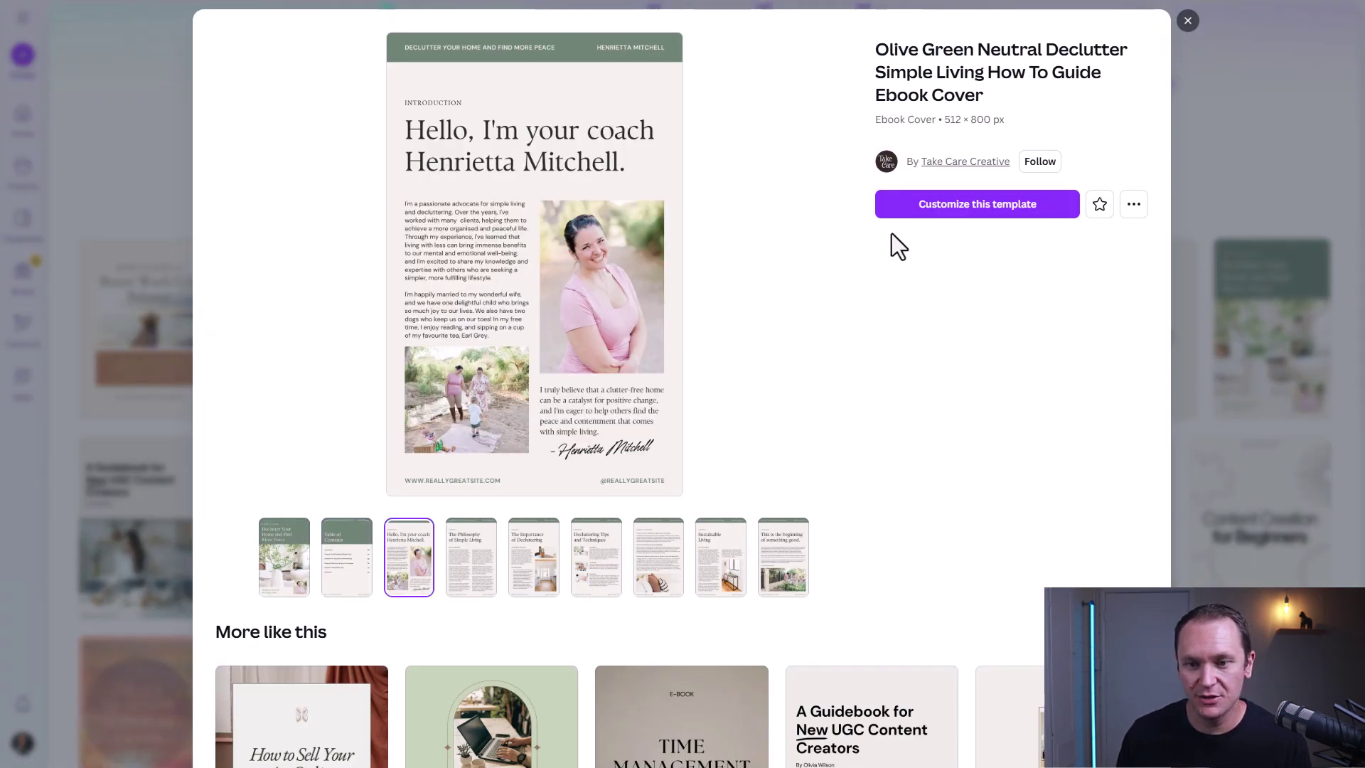
{"action": "left_click", "coordinate": [918, 207]}
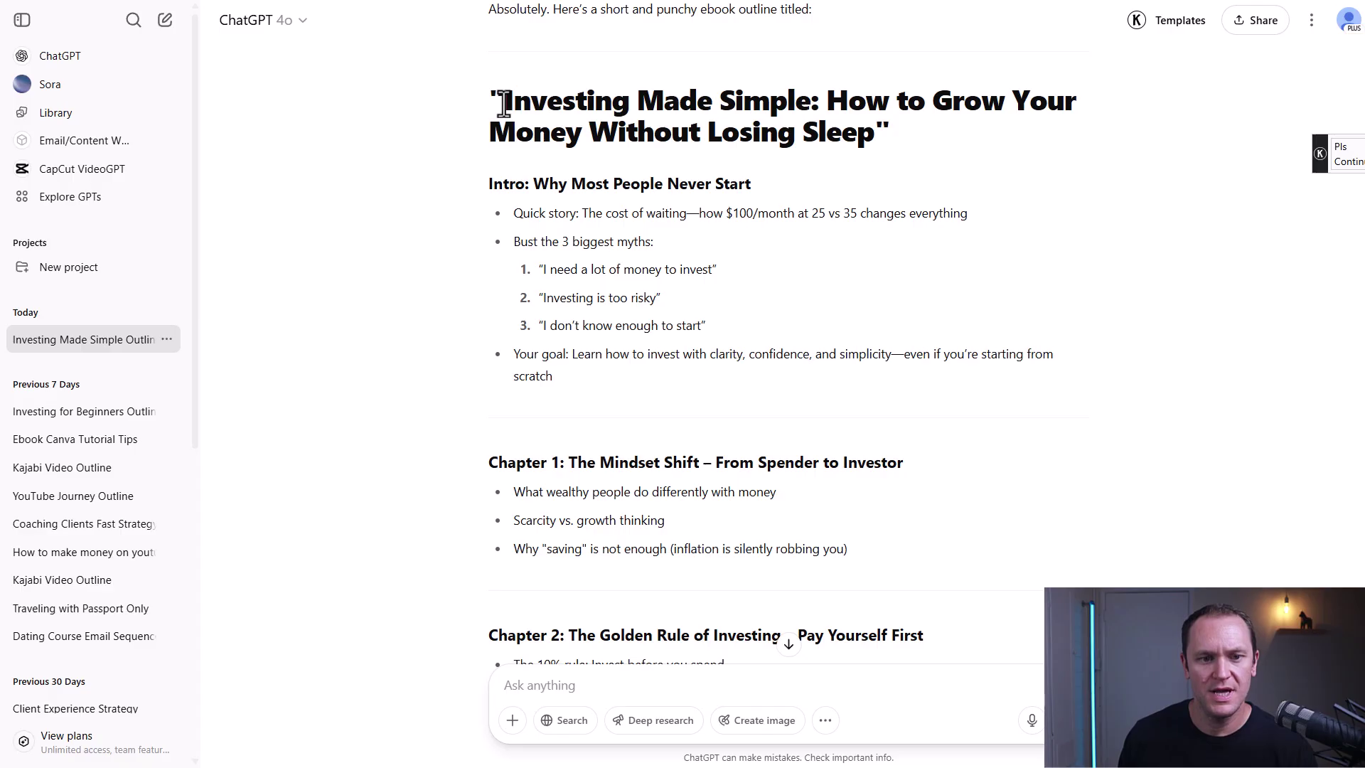
{"action": "left_click_drag", "start_coordinate": [505, 99], "coordinate": [859, 147]}
{"action": "key", "text": "ctrl+c"}
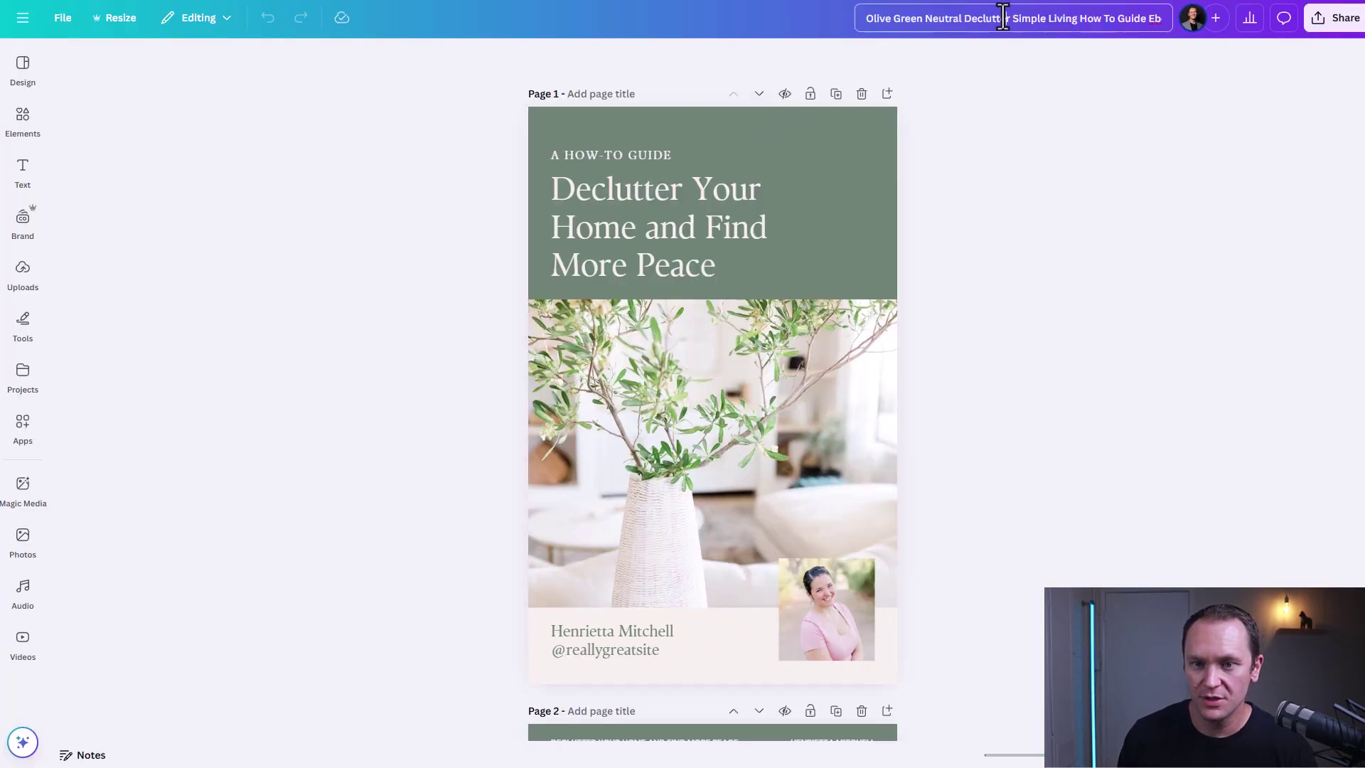
Rename the design to 'Investing Made Simple: How to Grow Your Money Without Losing Sleep'
{"action": "key", "text": "ctrl+a"}
{"action": "key", "text": "ctrl+v"}
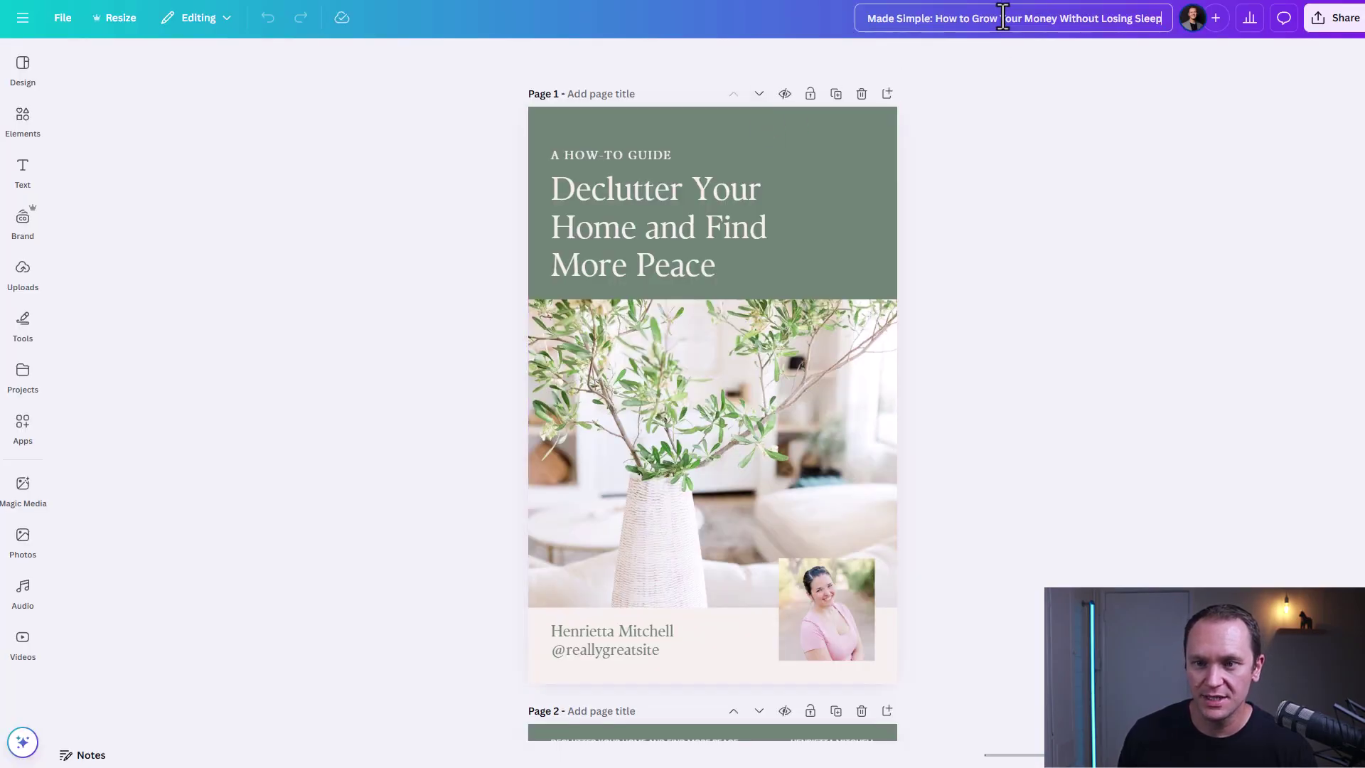
{"action": "left_click", "coordinate": [1041, 119]}
Replace the cover heading with the ebook title and resize it to fit three lines
{"action": "scroll", "coordinate": [924, 121], "scroll_direction": "down", "scroll_amount": 2}
{"action": "triple_click", "coordinate": [642, 168]}
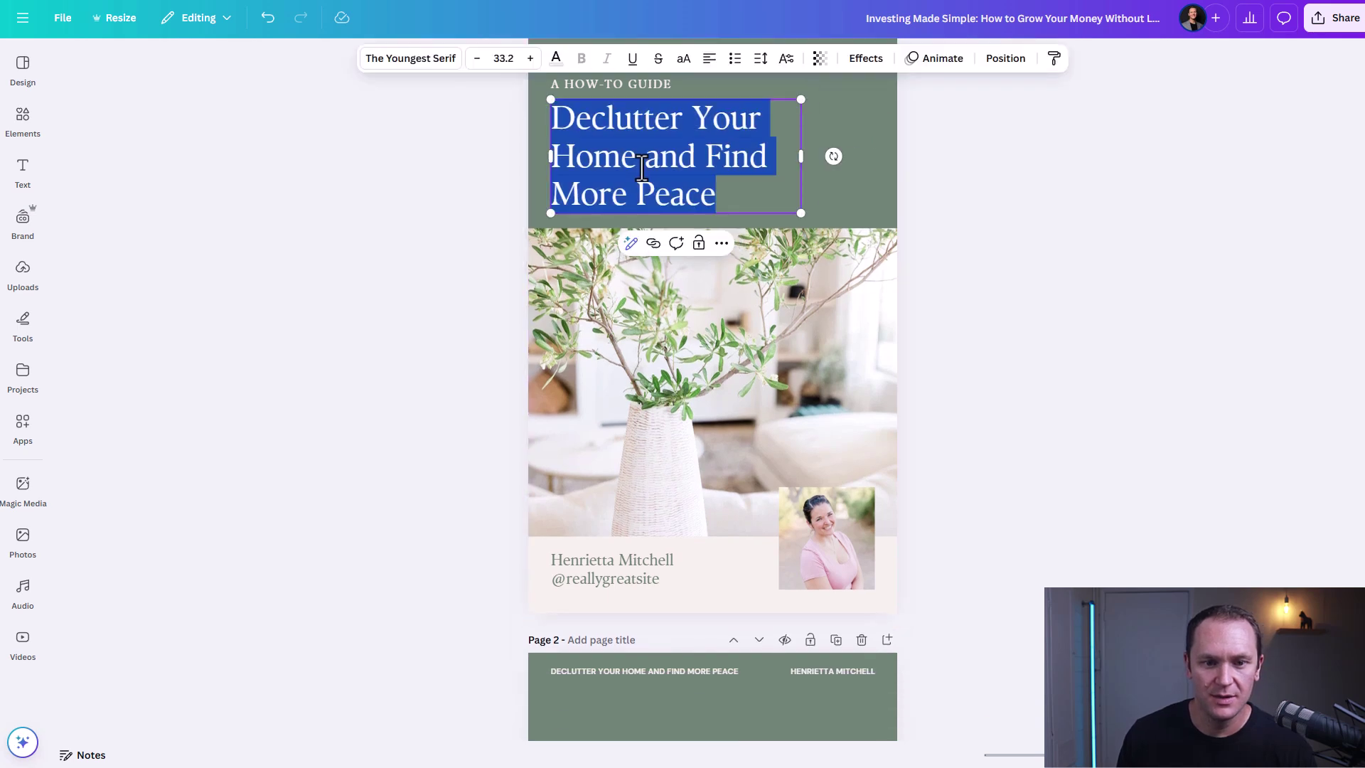
{"action": "type", "text": "Investing Made Simple: How to Grow Your Money Without Losing Sleep"}
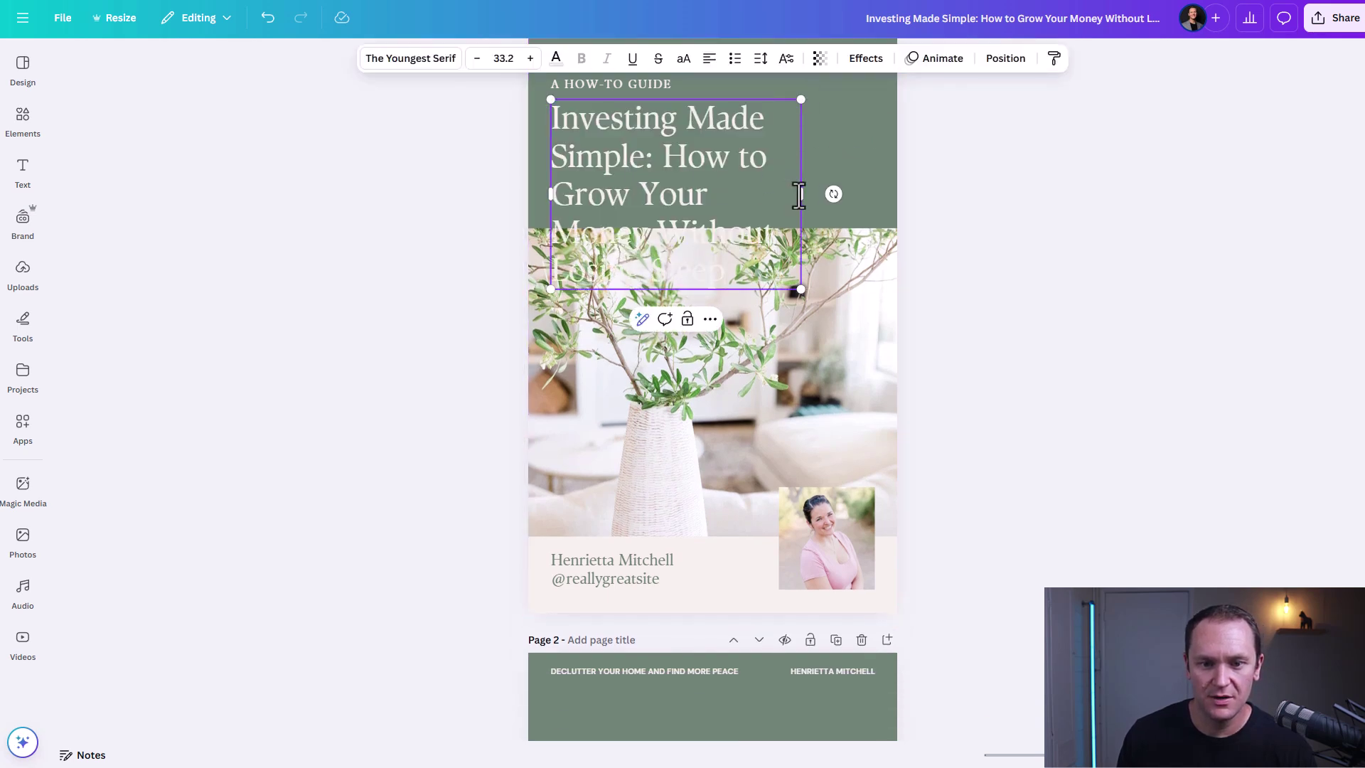
{"action": "scroll", "coordinate": [799, 194], "scroll_direction": "up", "scroll_amount": 1}
{"action": "left_click_drag", "start_coordinate": [803, 264], "coordinate": [886, 271]}
{"action": "left_click_drag", "start_coordinate": [810, 231], "coordinate": [802, 242]}
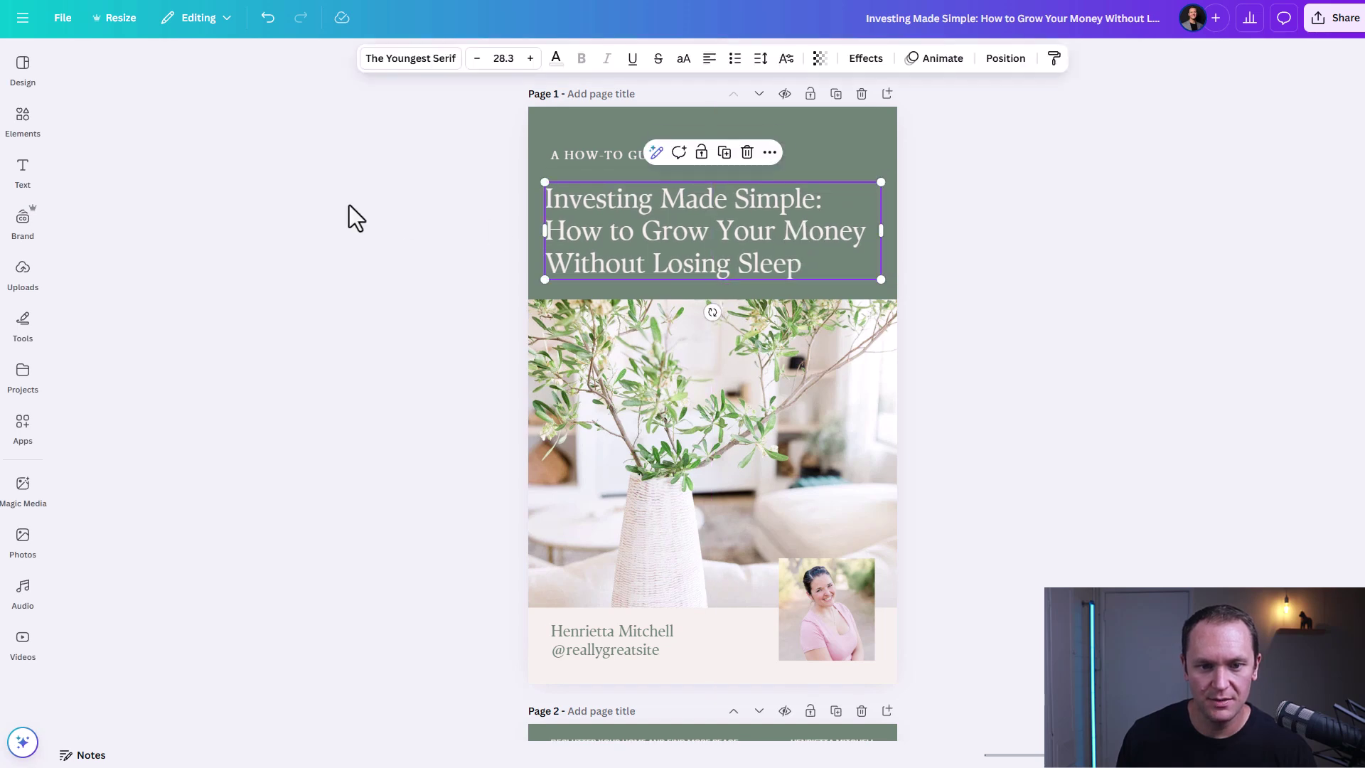
{"action": "left_click_drag", "start_coordinate": [553, 219], "coordinate": [553, 213]}
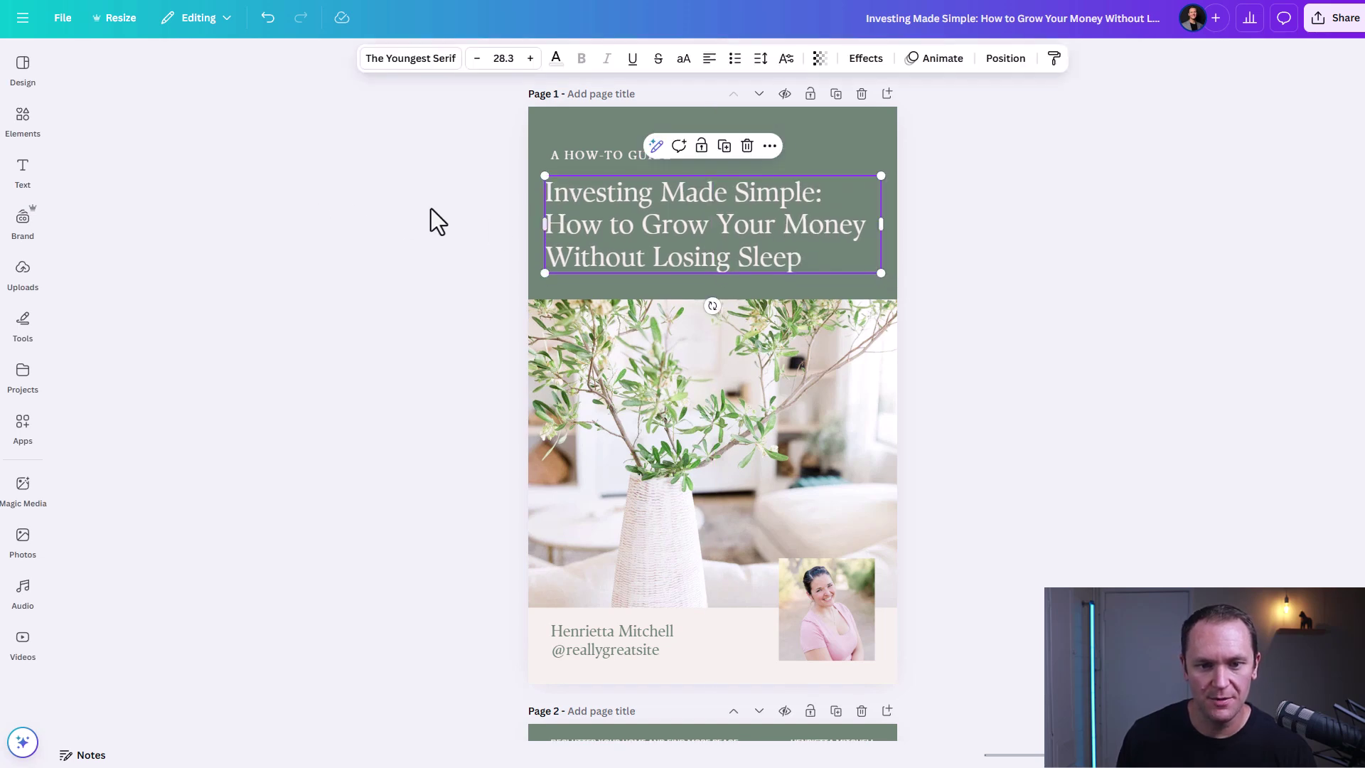
Delete the vase photo from the ebook cover
{"action": "left_click", "coordinate": [433, 220]}
{"action": "scroll", "coordinate": [431, 214], "scroll_direction": "down", "scroll_amount": 2}
{"action": "double_click", "coordinate": [631, 310]}
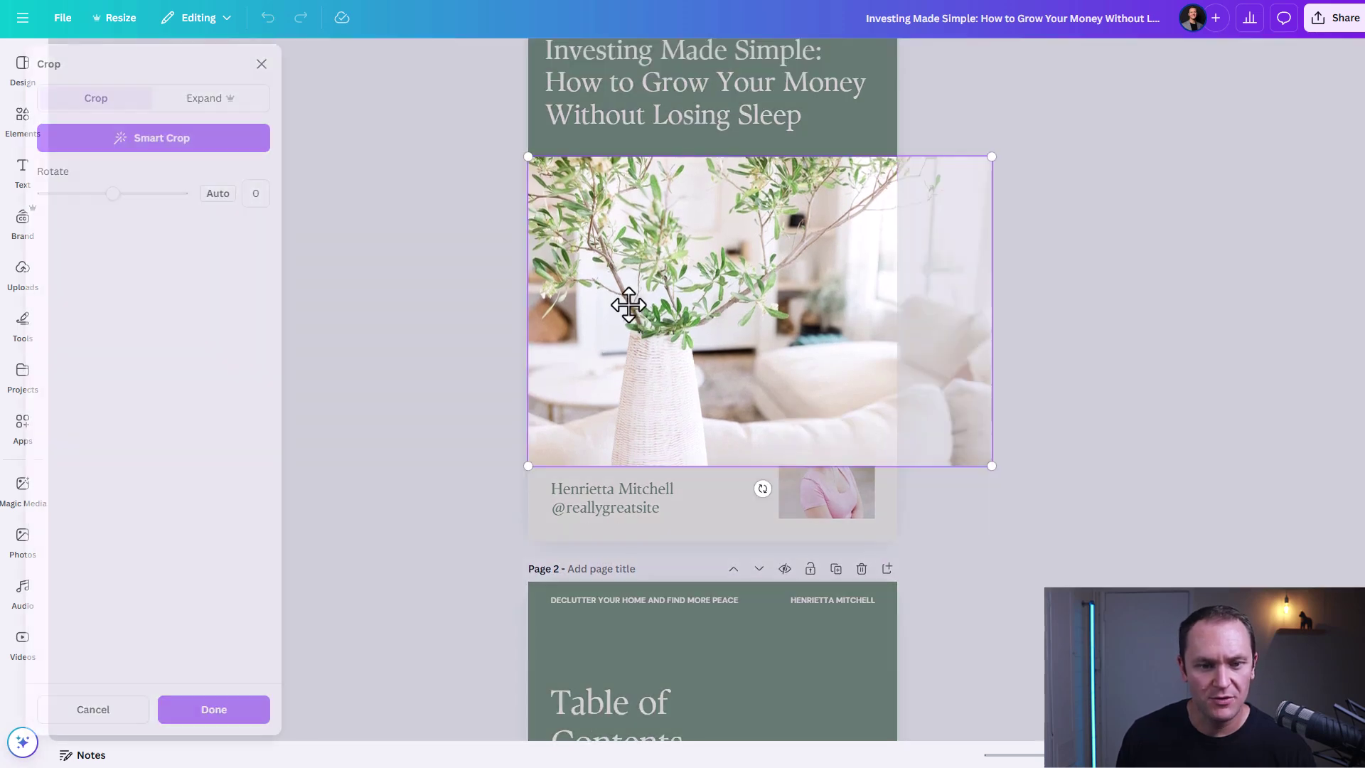
{"action": "left_click", "coordinate": [489, 333]}
{"action": "double_click", "coordinate": [662, 323]}
{"action": "left_click", "coordinate": [476, 323]}
{"action": "key", "text": "Delete"}
{"action": "left_click", "coordinate": [610, 306]}
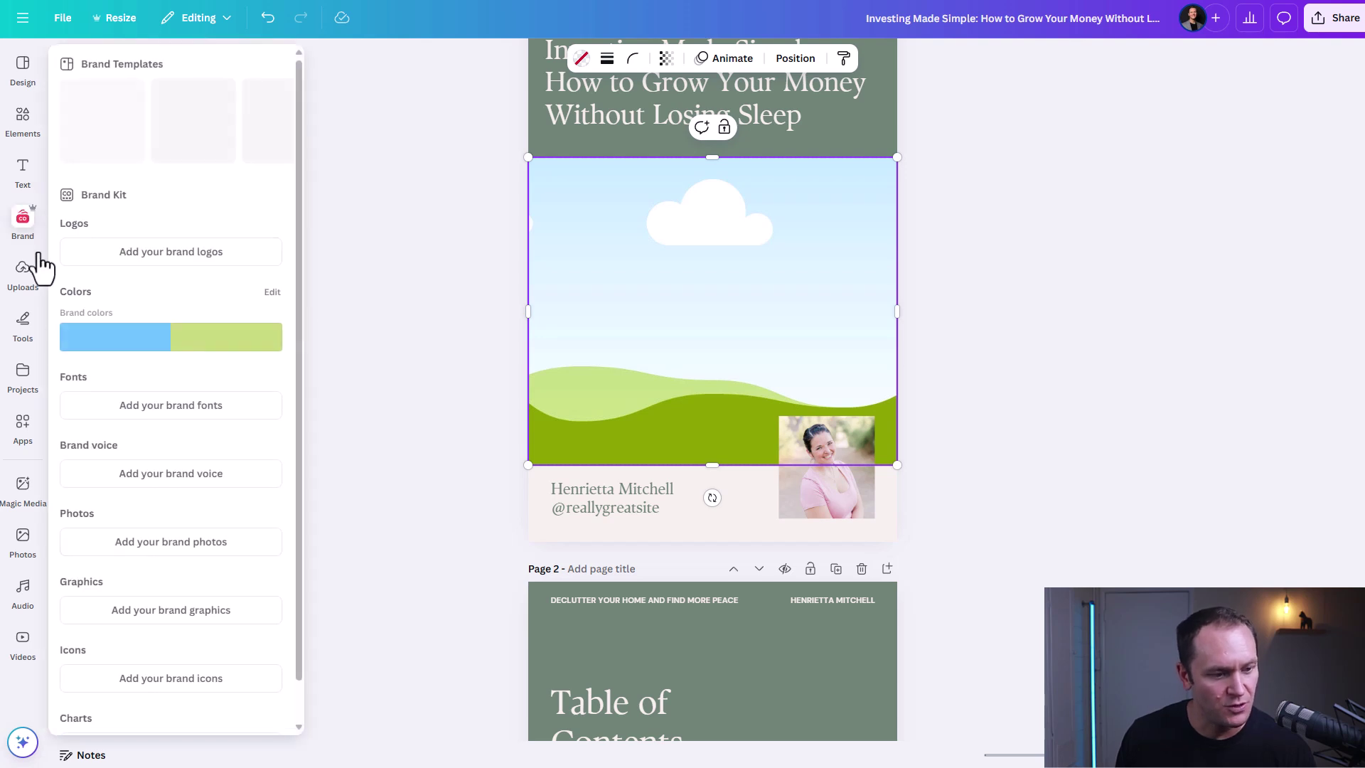
Search the stock Photos library for 'investing'
{"action": "left_click", "coordinate": [24, 548]}
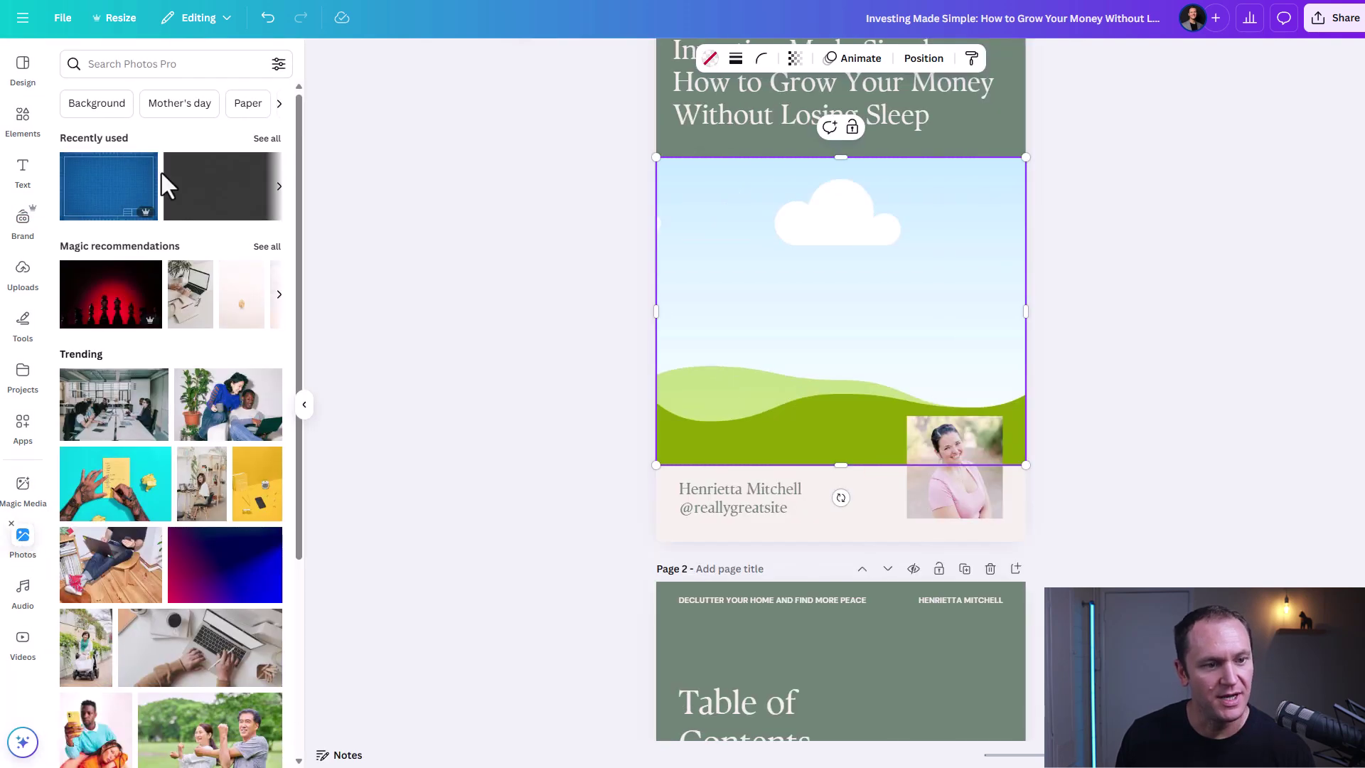
{"action": "left_click", "coordinate": [174, 64]}
{"action": "type", "text": "investing"}
{"action": "key", "text": "Return"}
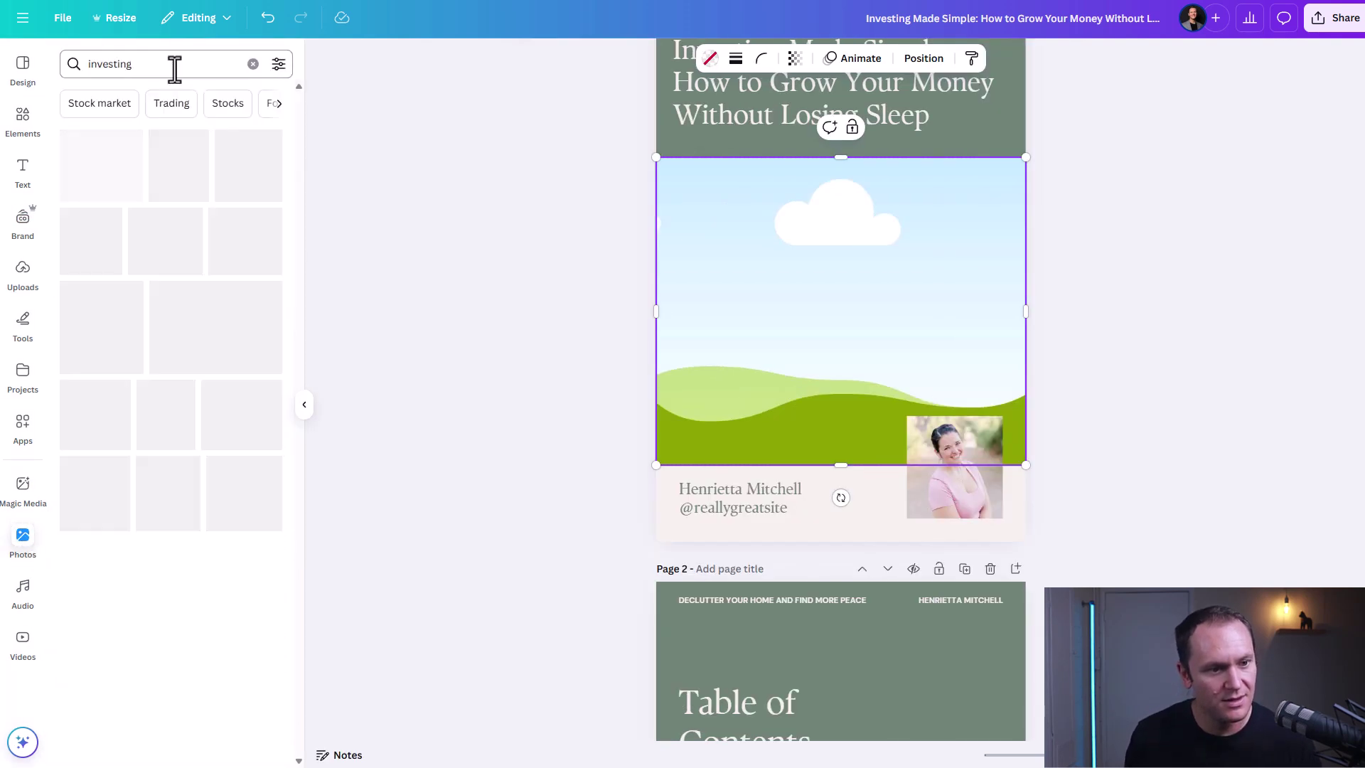
{"action": "scroll", "coordinate": [135, 171], "scroll_direction": "down", "scroll_amount": 2}
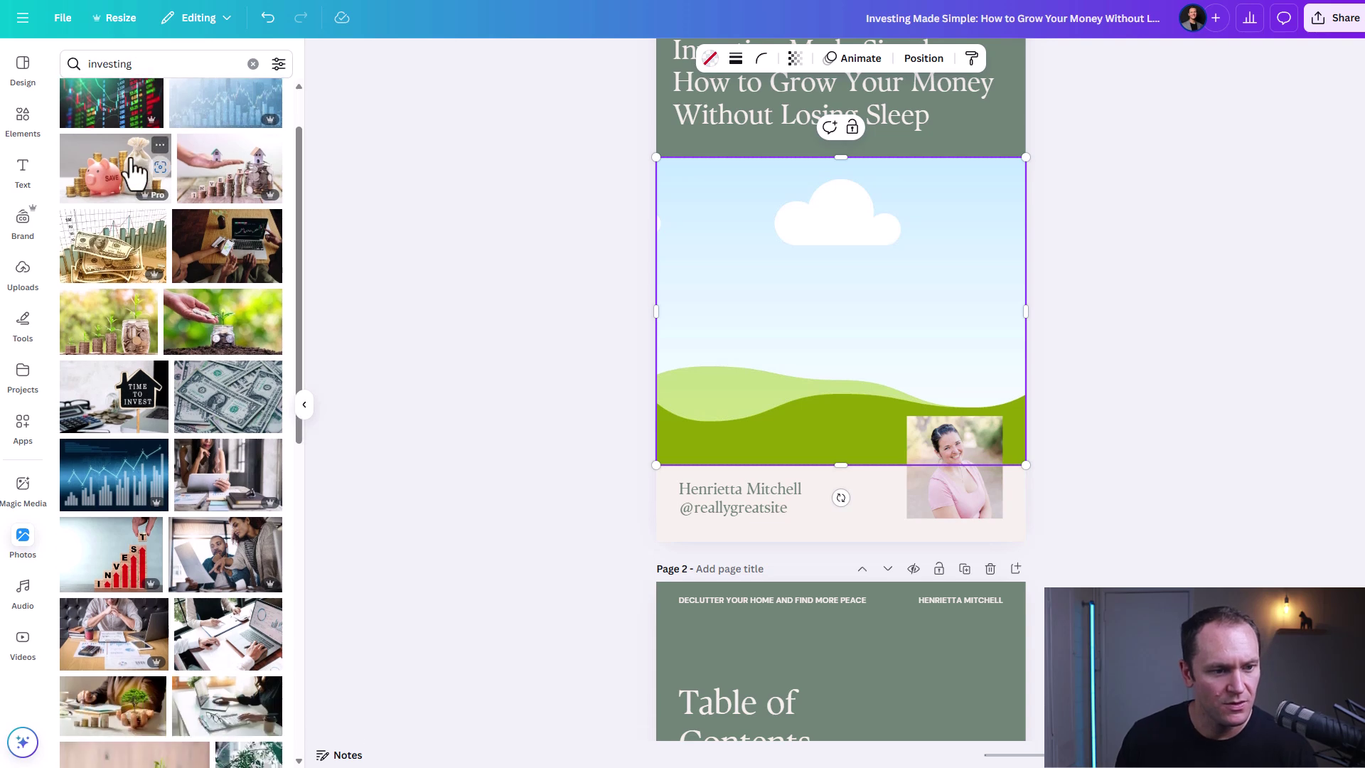
Place the INVEST photo into the cover frame and reposition it within the crop
{"action": "left_click_drag", "start_coordinate": [231, 174], "coordinate": [731, 292]}
{"action": "left_click", "coordinate": [810, 327]}
{"action": "double_click", "coordinate": [808, 326]}
{"action": "left_click_drag", "start_coordinate": [808, 326], "coordinate": [753, 320]}
{"action": "left_click", "coordinate": [483, 253]}
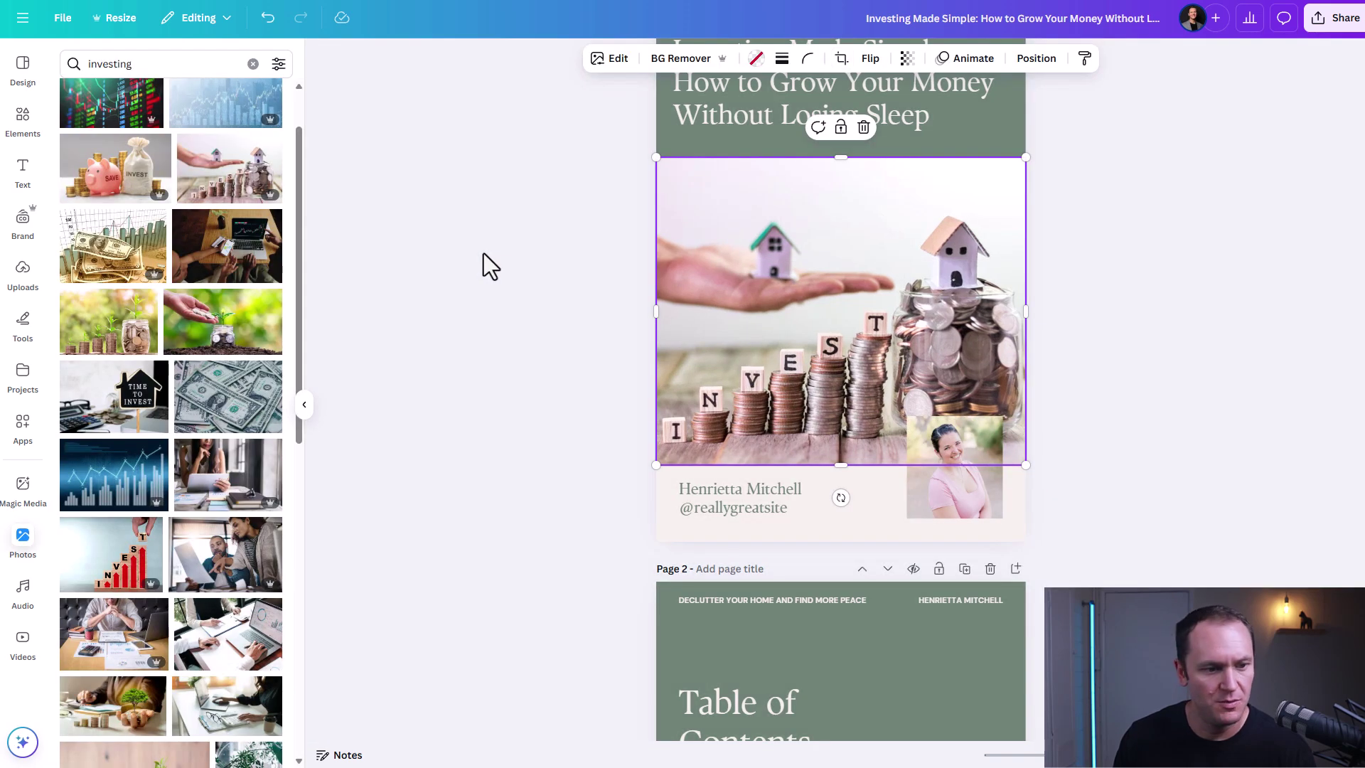
{"action": "left_click", "coordinate": [483, 253]}
Swap it for the dollar bills over a rising bar chart photo and adjust its crop
{"action": "left_click", "coordinate": [896, 274]}
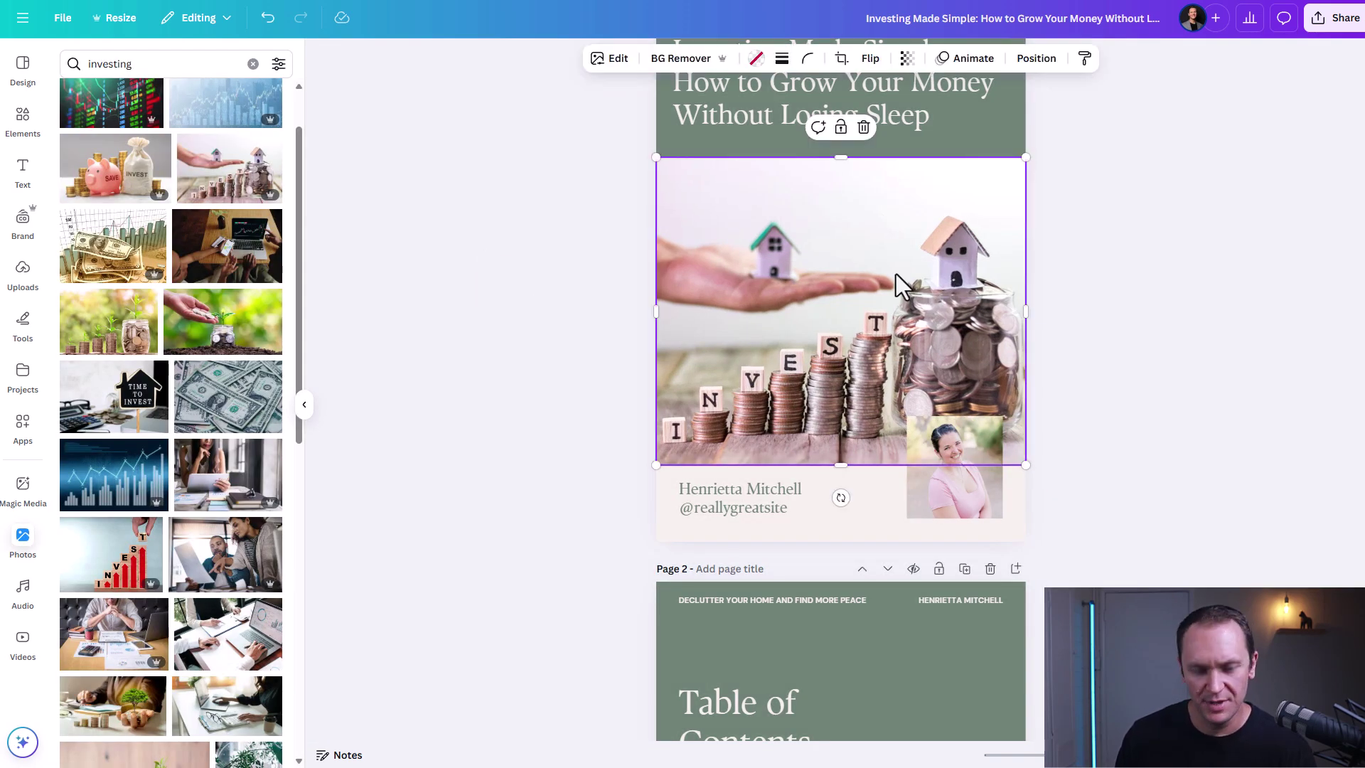
{"action": "key", "text": "Delete"}
{"action": "left_click_drag", "start_coordinate": [85, 263], "coordinate": [705, 274]}
{"action": "double_click", "coordinate": [687, 274]}
{"action": "left_click", "coordinate": [476, 255]}
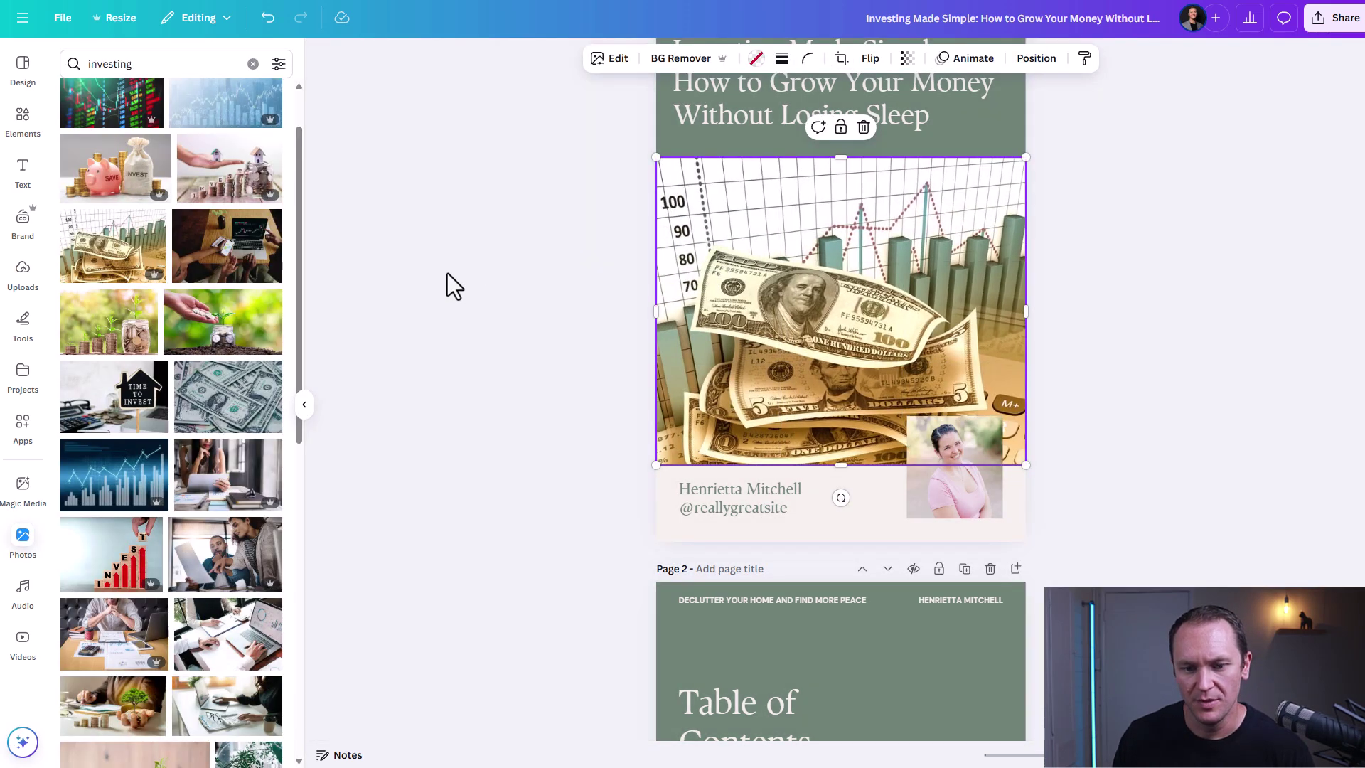
{"action": "left_click", "coordinate": [446, 273]}
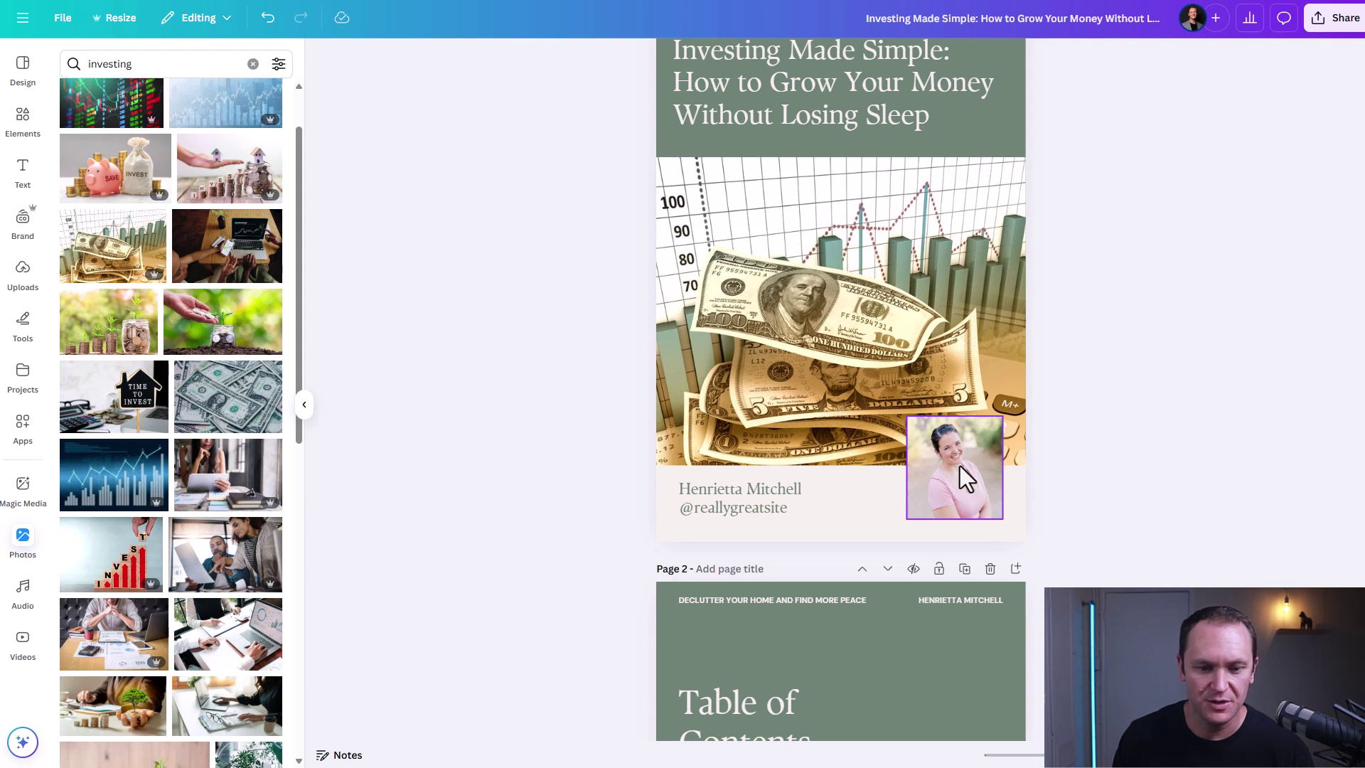
{"action": "scroll", "coordinate": [528, 302], "scroll_direction": "up", "scroll_amount": 2}
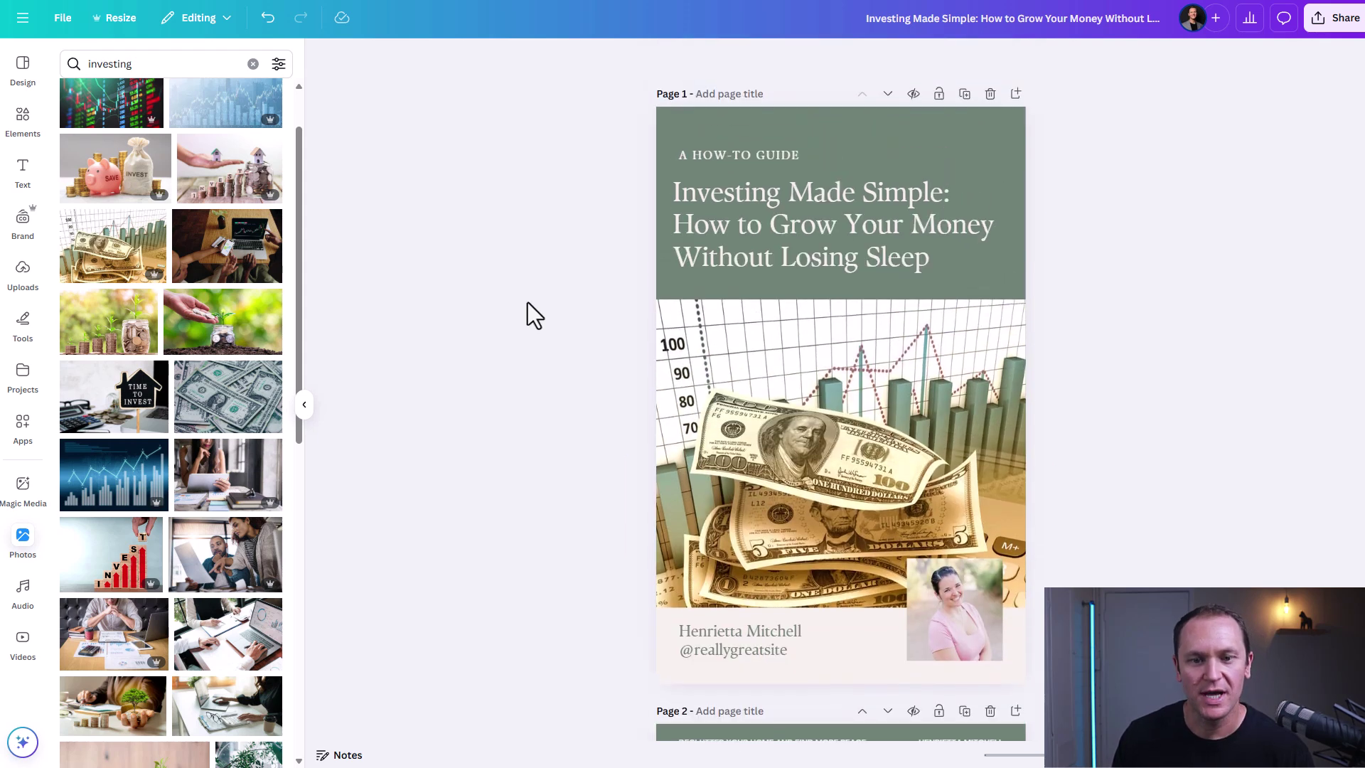
{"action": "left_click", "coordinate": [737, 133]}
{"action": "left_click", "coordinate": [767, 57]}
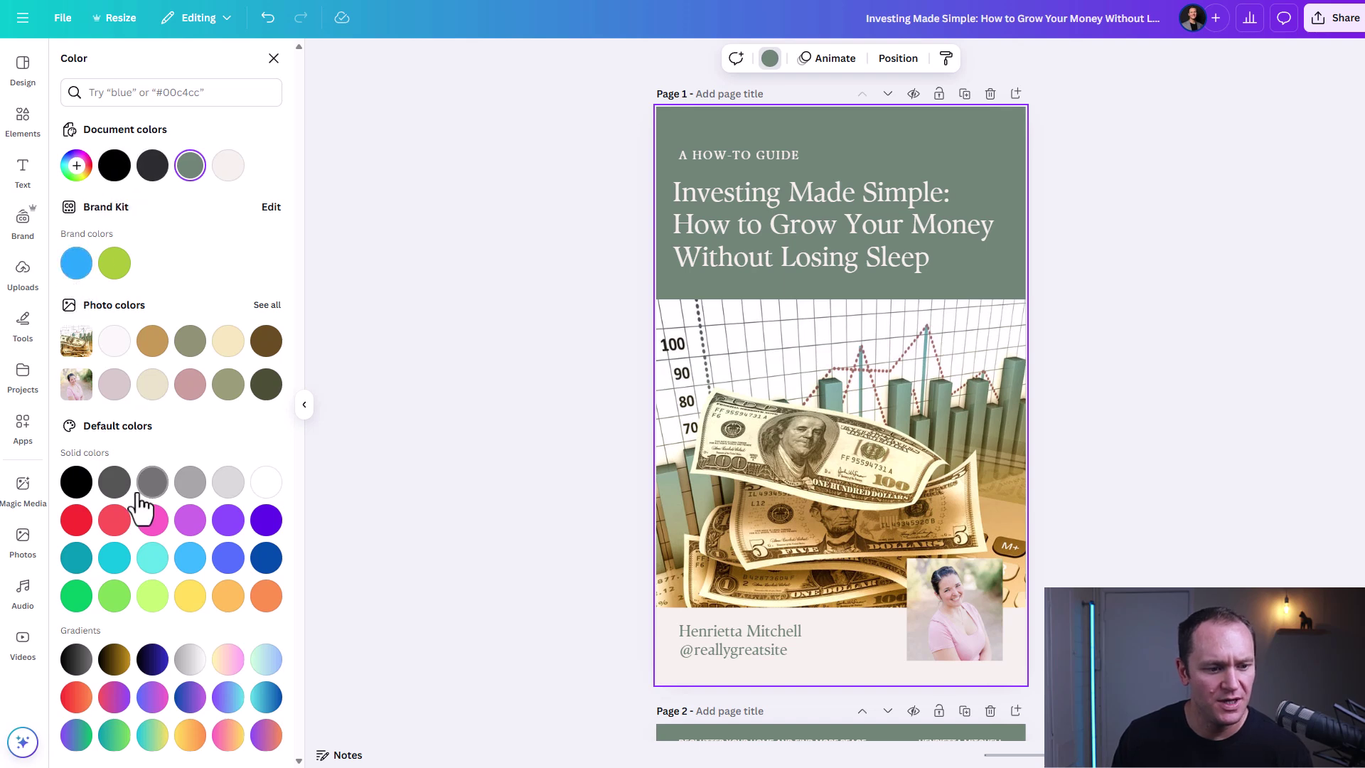
{"action": "left_click", "coordinate": [76, 520]}
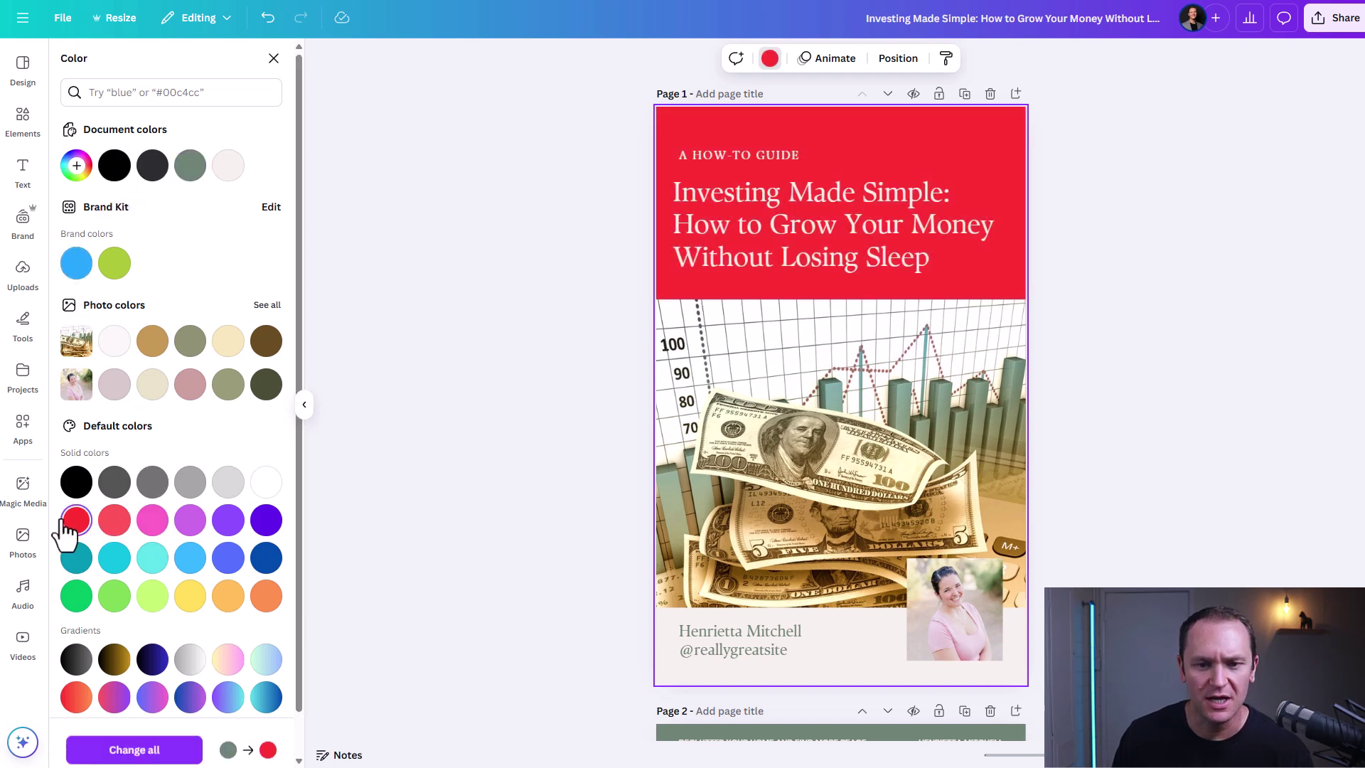
{"action": "left_click", "coordinate": [114, 165]}
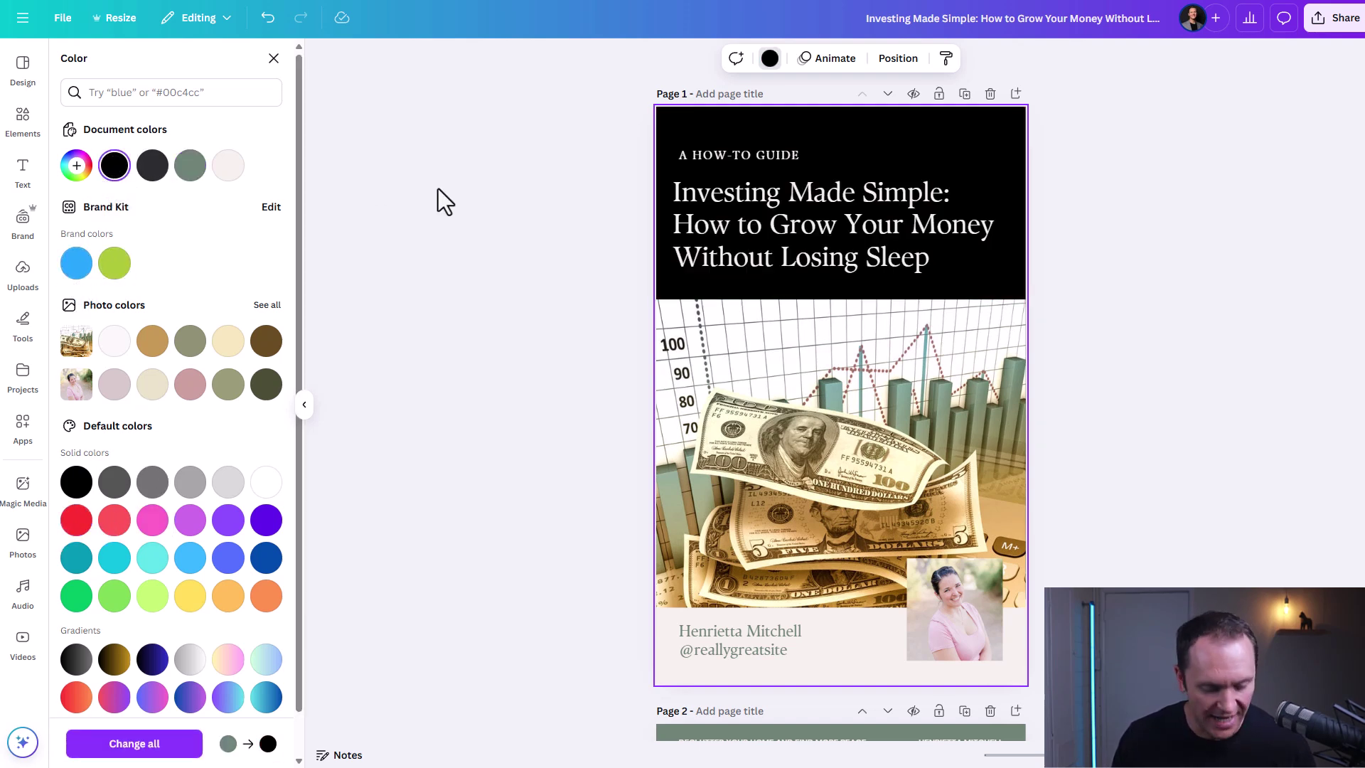
{"action": "key", "text": "ctrl+z"}
{"action": "key", "text": "ctrl+z"}
{"action": "scroll", "coordinate": [441, 232], "scroll_direction": "down", "scroll_amount": 8}
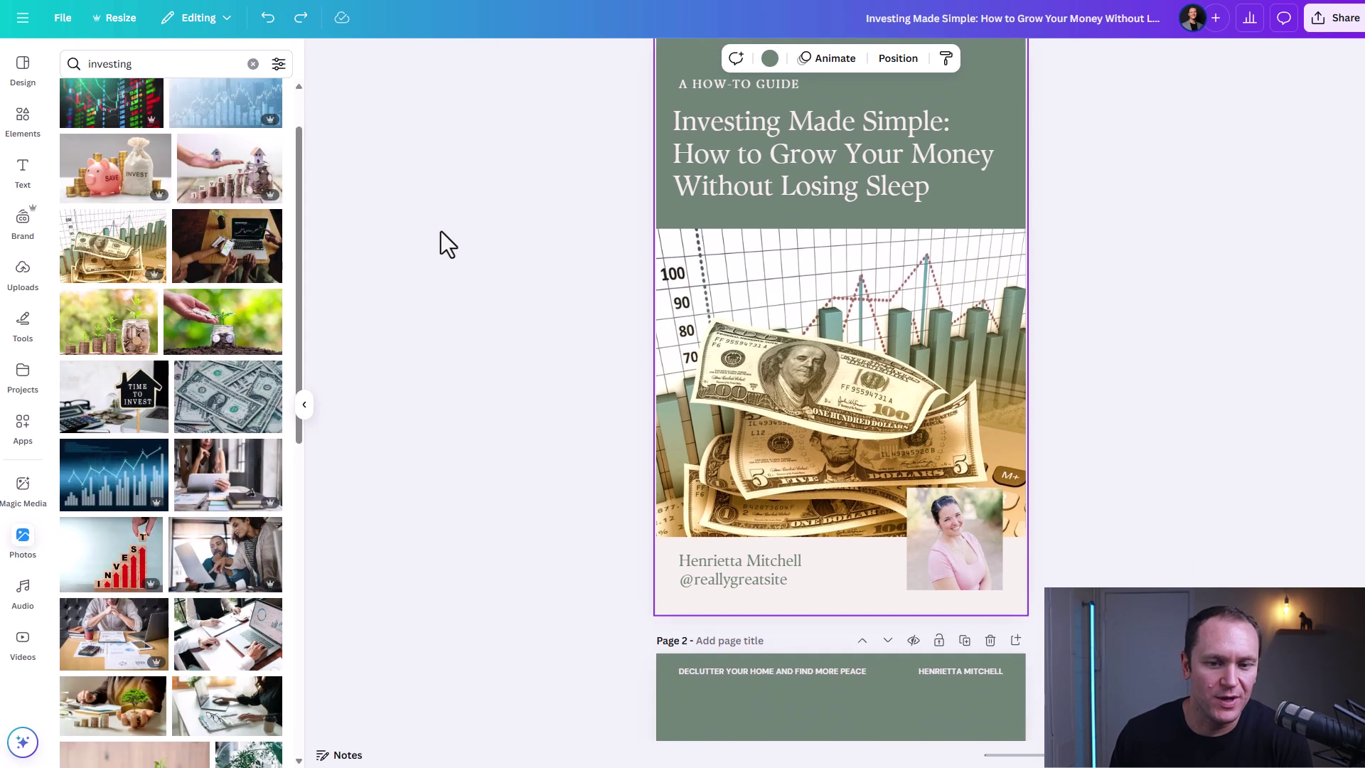
Copy the heading 'Why Most People Never Start' from the ChatGPT outline
{"action": "scroll", "coordinate": [547, 306], "scroll_direction": "down", "scroll_amount": 2}
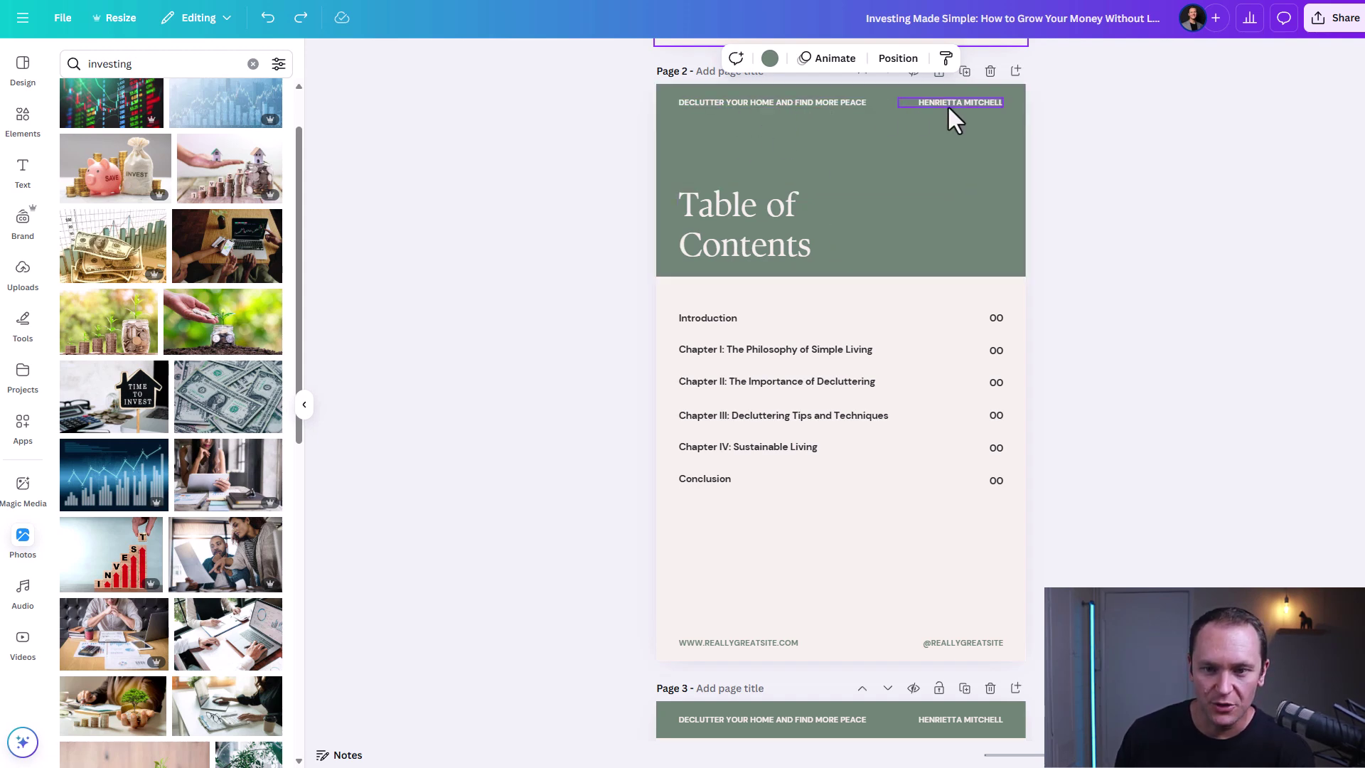
{"action": "scroll", "coordinate": [672, 379], "scroll_direction": "down", "scroll_amount": 1}
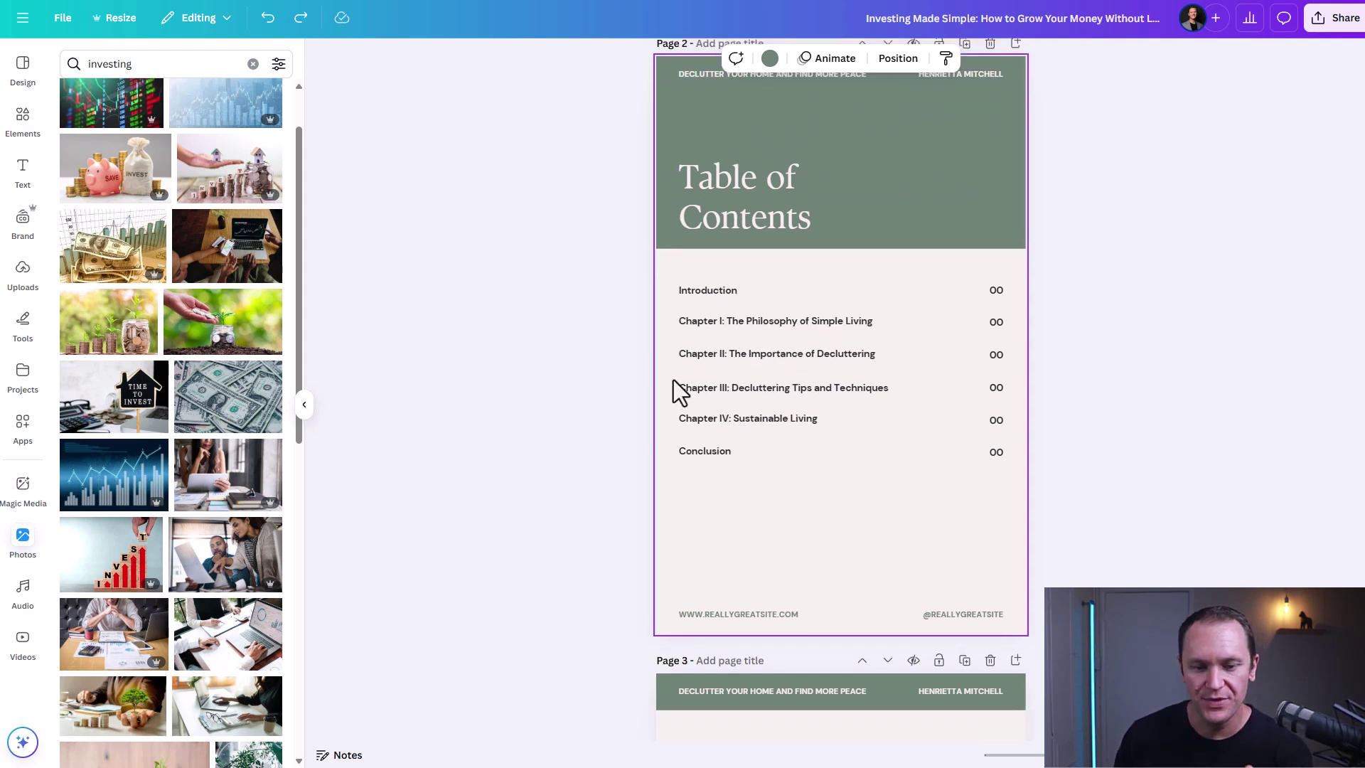
{"action": "key", "text": "alt+Tab"}
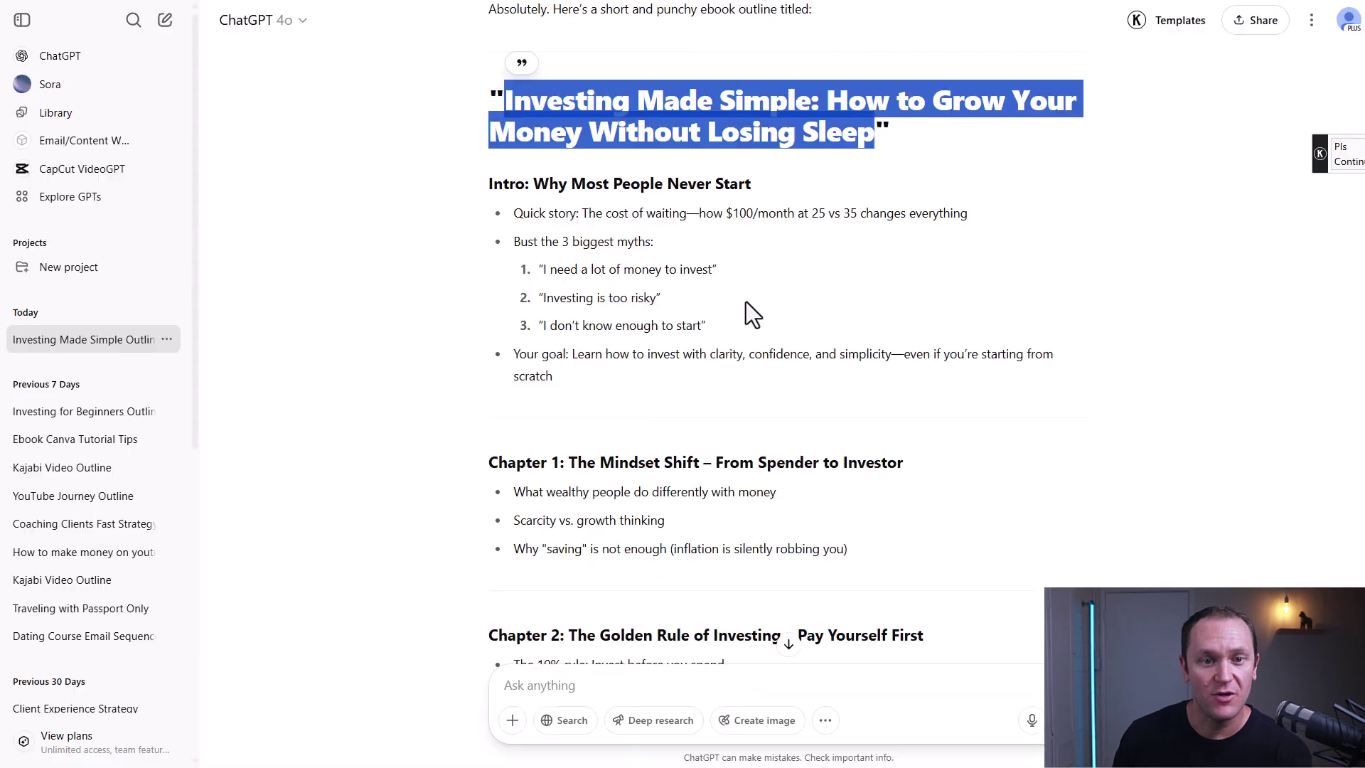
{"action": "left_click", "coordinate": [449, 269]}
{"action": "left_click_drag", "start_coordinate": [527, 190], "coordinate": [785, 185]}
{"action": "key", "text": "ctrl+c"}
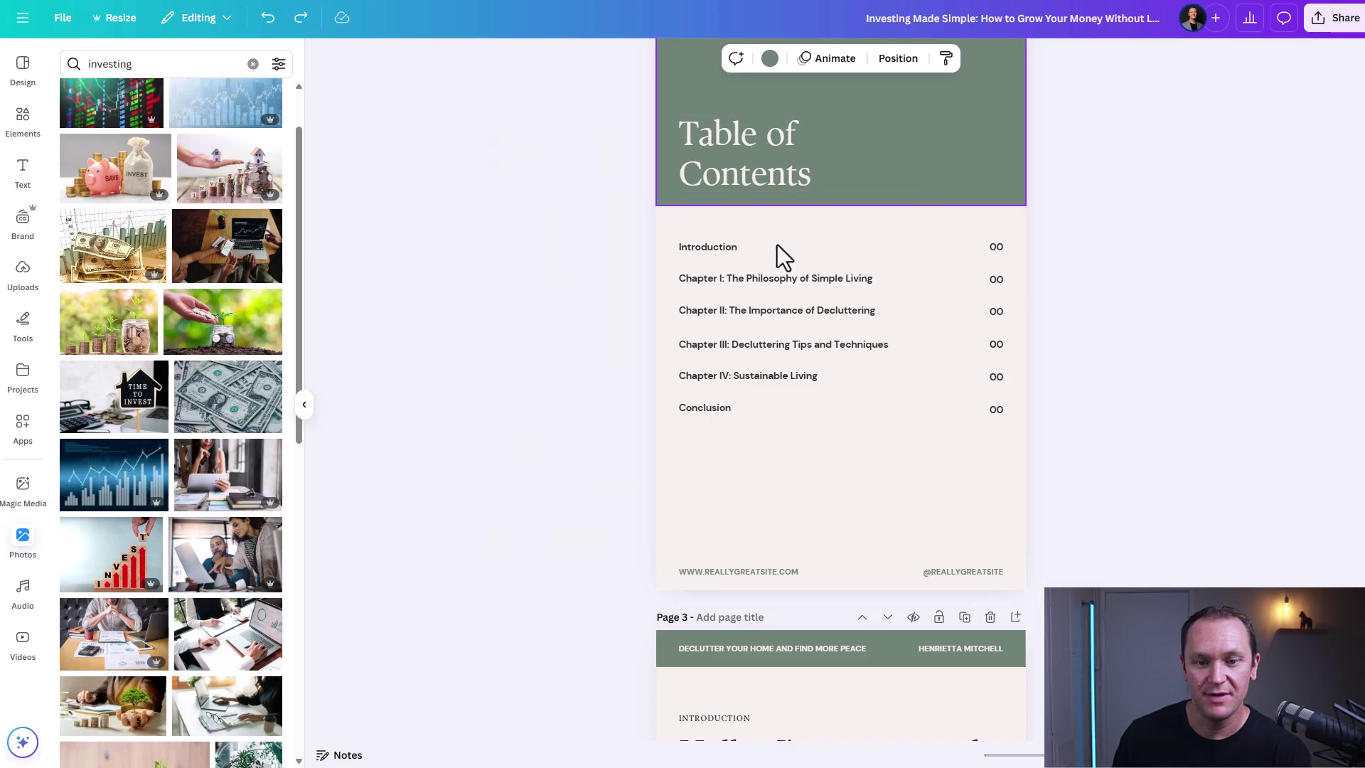
Paste it over the old Chapter I title in Canva's table of contents
{"action": "left_click", "coordinate": [756, 283]}
{"action": "left_click", "coordinate": [734, 278]}
{"action": "left_click", "coordinate": [722, 278]}
{"action": "left_click_drag", "start_coordinate": [727, 278], "coordinate": [876, 282]}
{"action": "key", "text": "ctrl+v"}
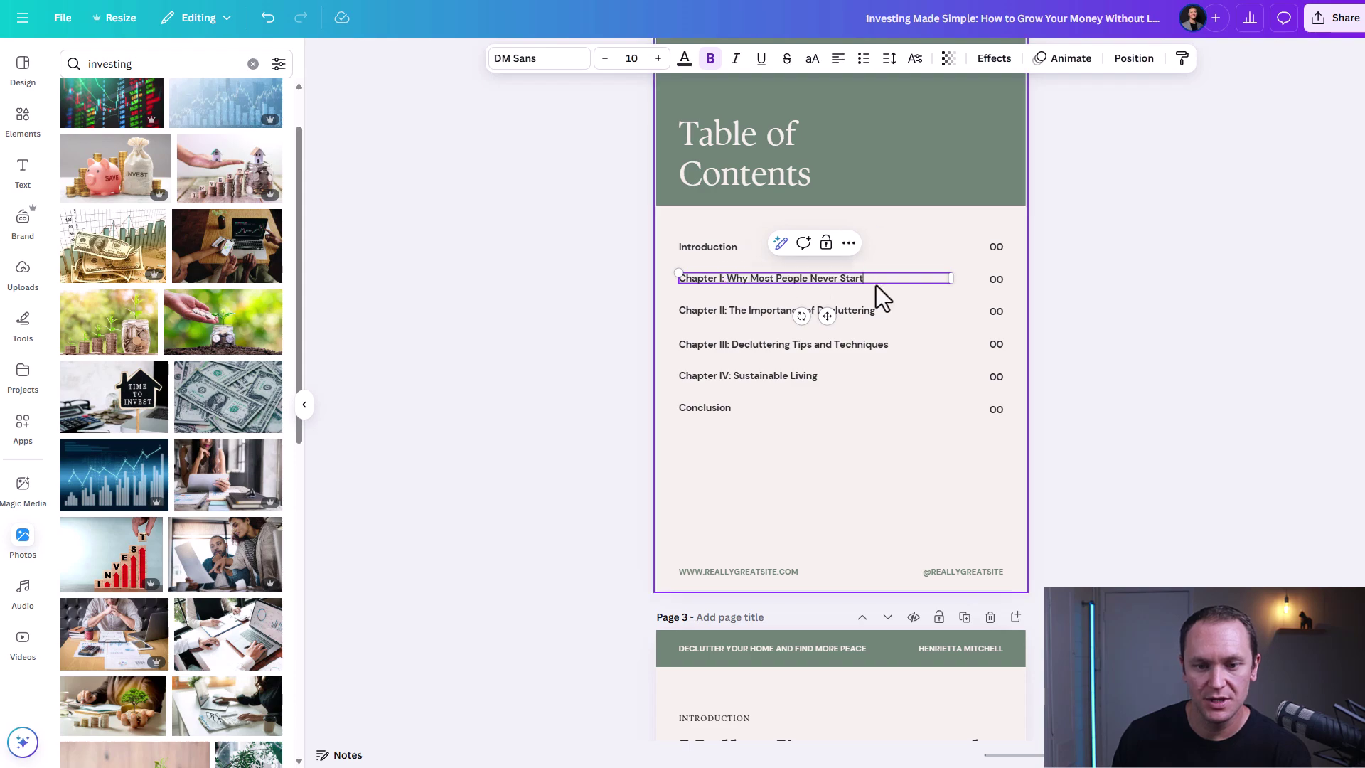
{"action": "left_click", "coordinate": [628, 263]}
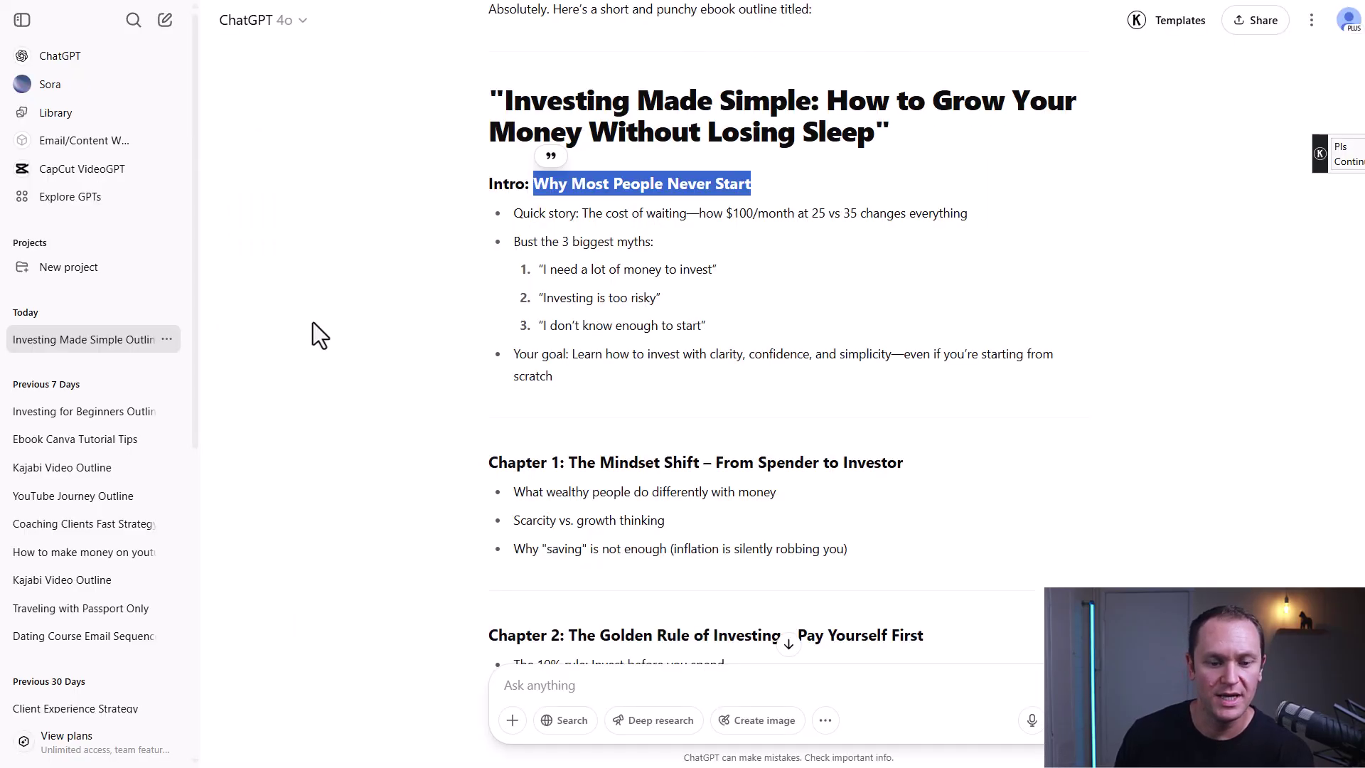
{"action": "scroll", "coordinate": [415, 426], "scroll_direction": "down", "scroll_amount": 5}
{"action": "key", "text": "alt+Tab"}
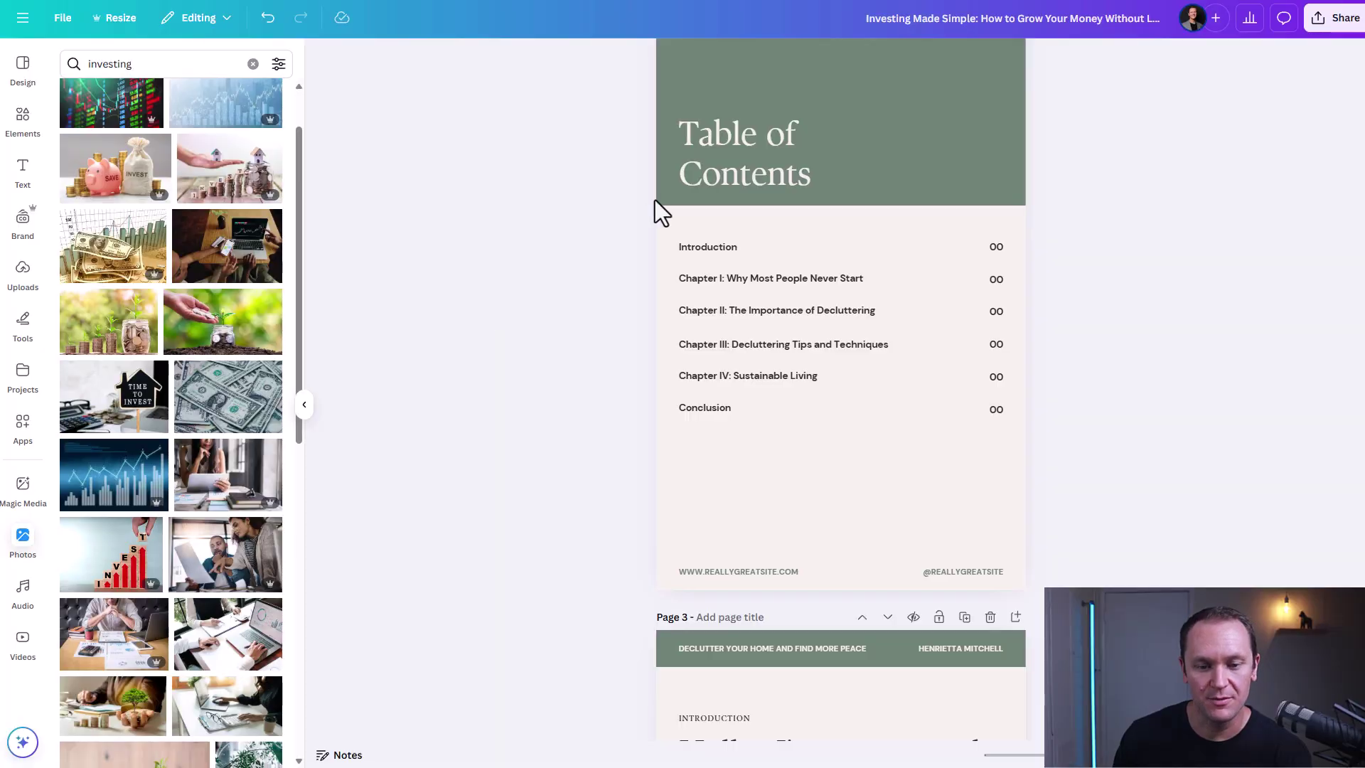
{"action": "scroll", "coordinate": [462, 340], "scroll_direction": "down", "scroll_amount": 8}
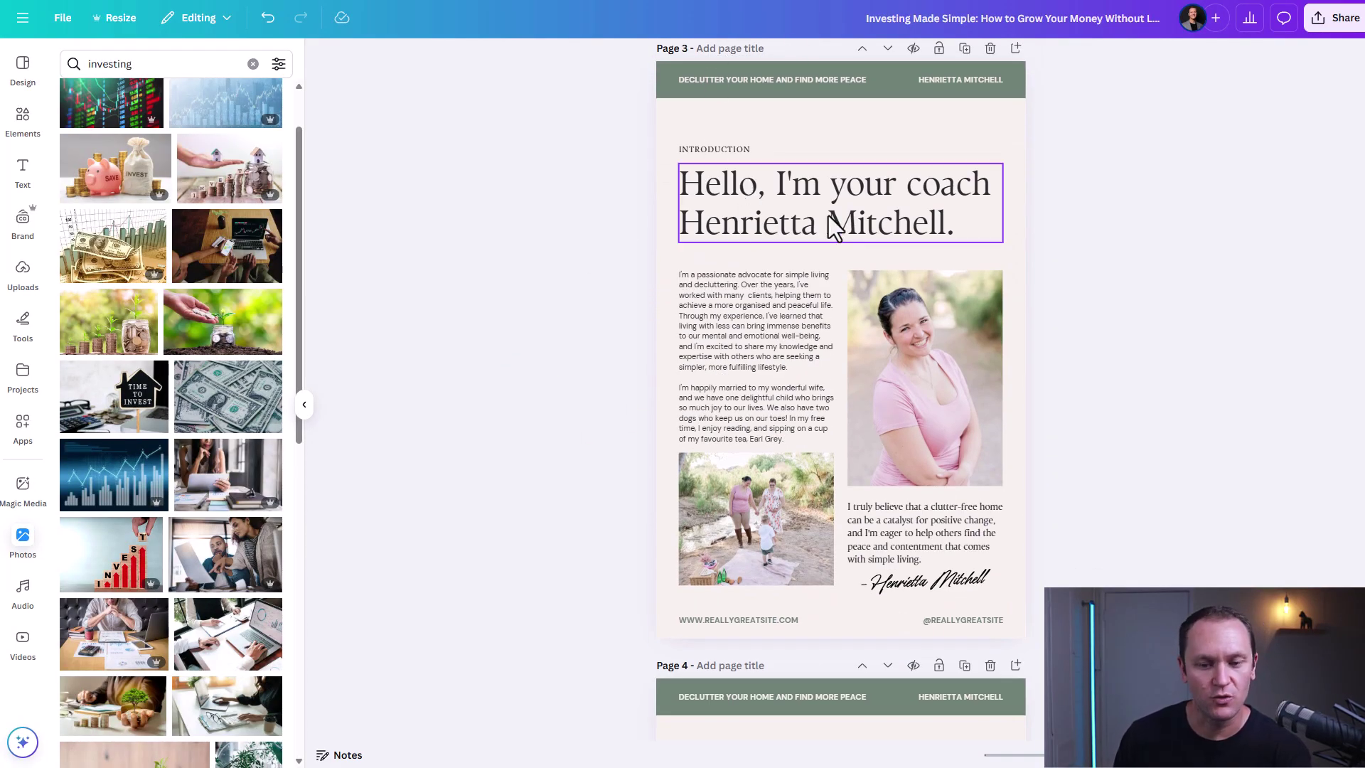
{"action": "left_click", "coordinate": [23, 270]}
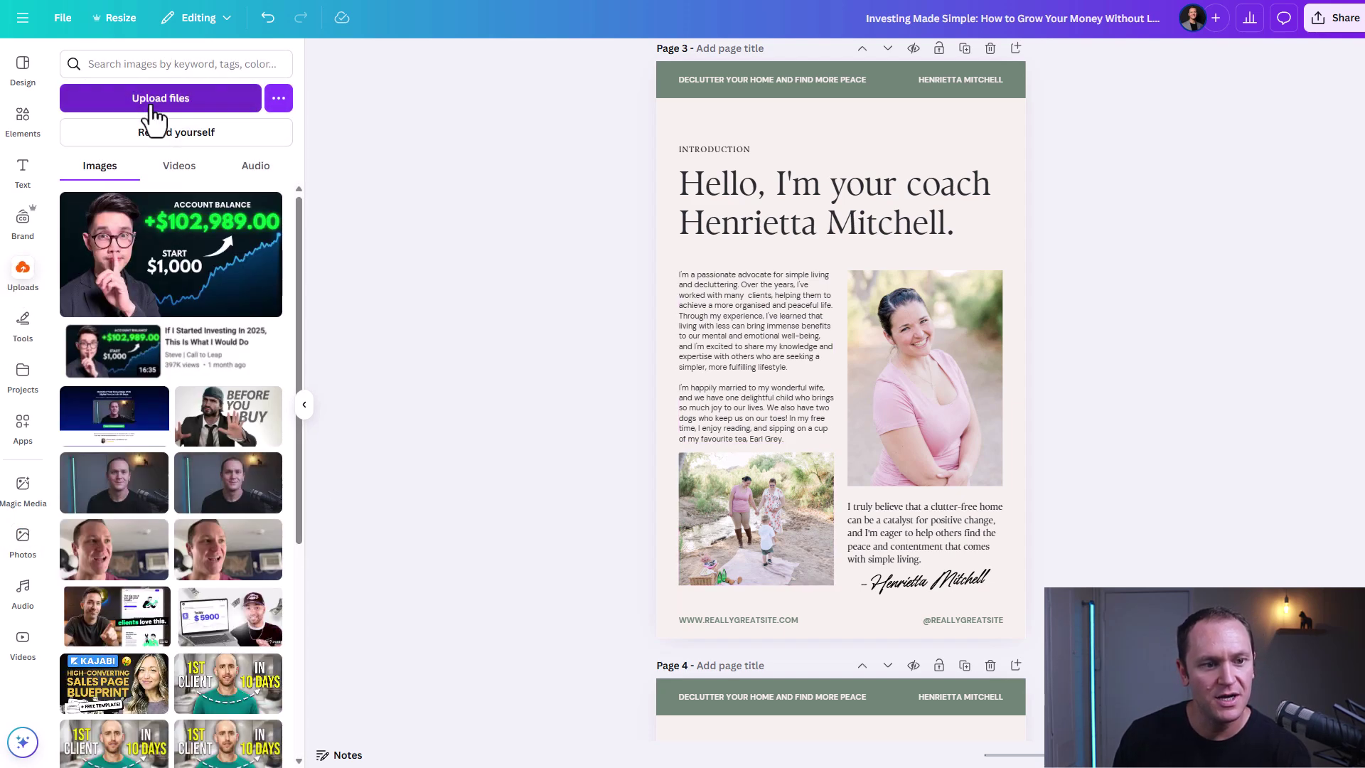
{"action": "left_click", "coordinate": [152, 105]}
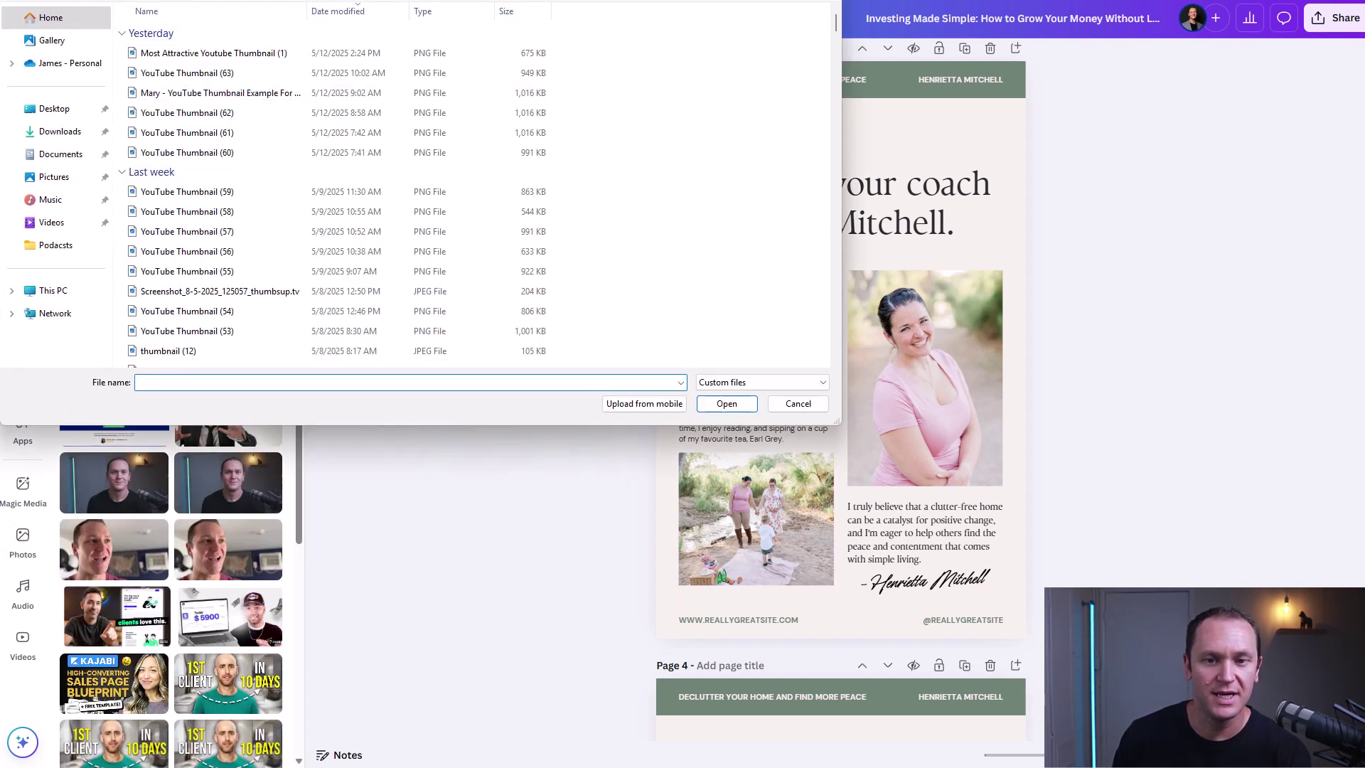
{"action": "key", "text": "Escape"}
{"action": "left_click", "coordinate": [896, 363]}
{"action": "key", "text": "Delete"}
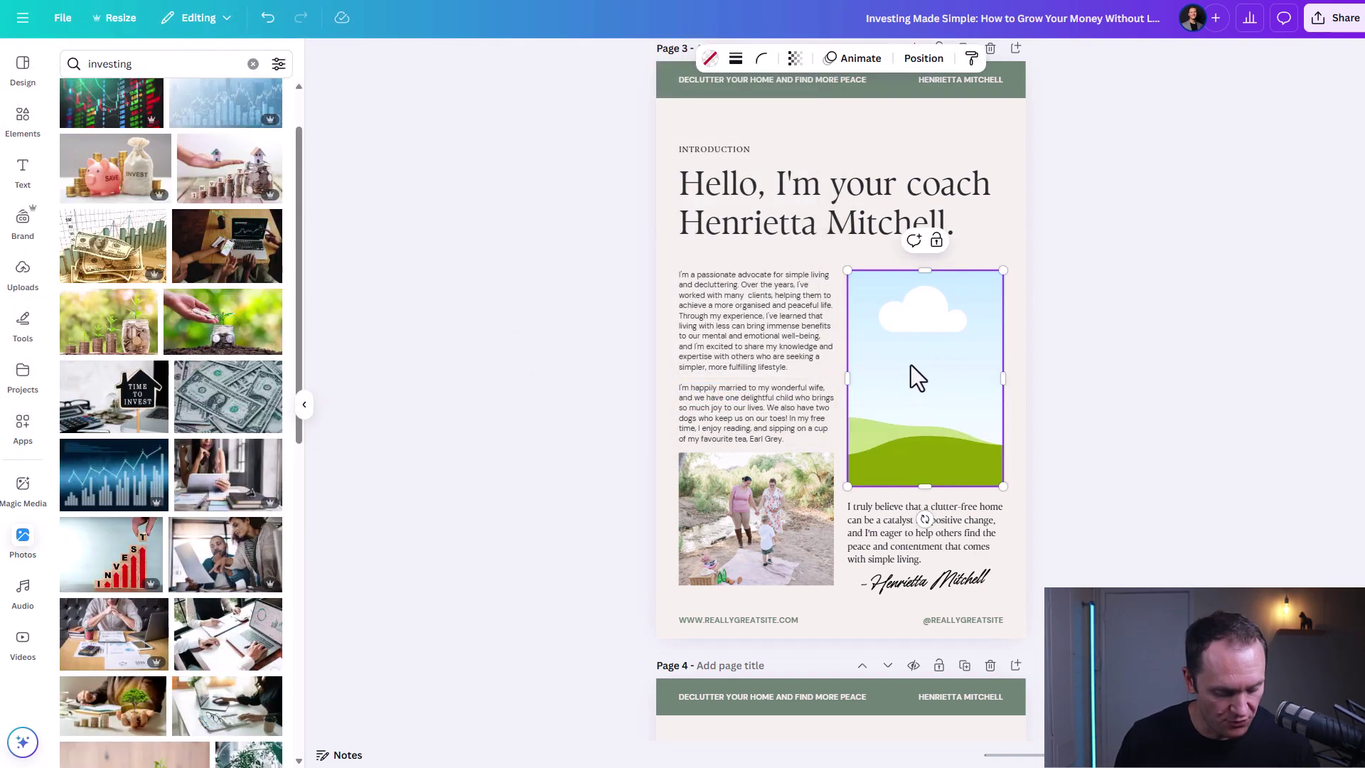
{"action": "key", "text": "ctrl+z"}
{"action": "left_click", "coordinate": [1161, 329]}
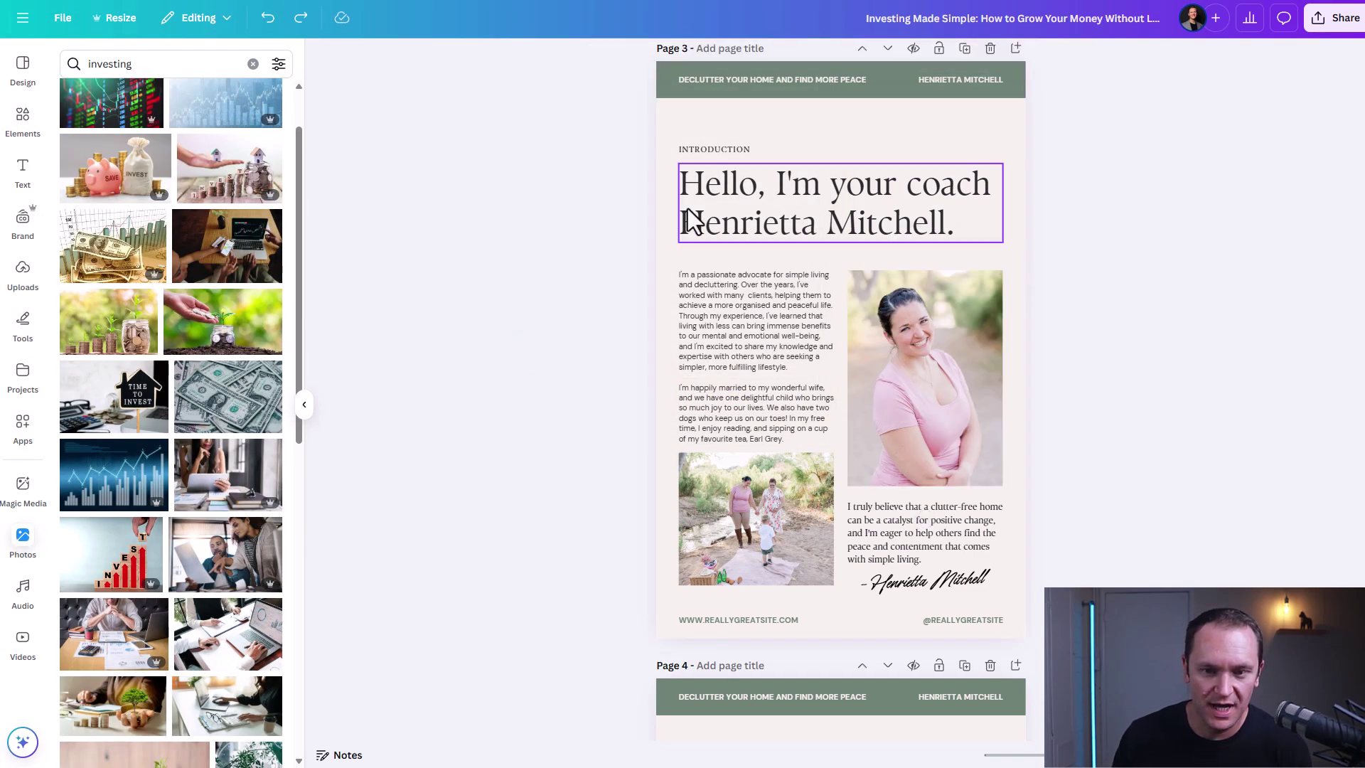
{"action": "scroll", "coordinate": [442, 206], "scroll_direction": "down", "scroll_amount": 9}
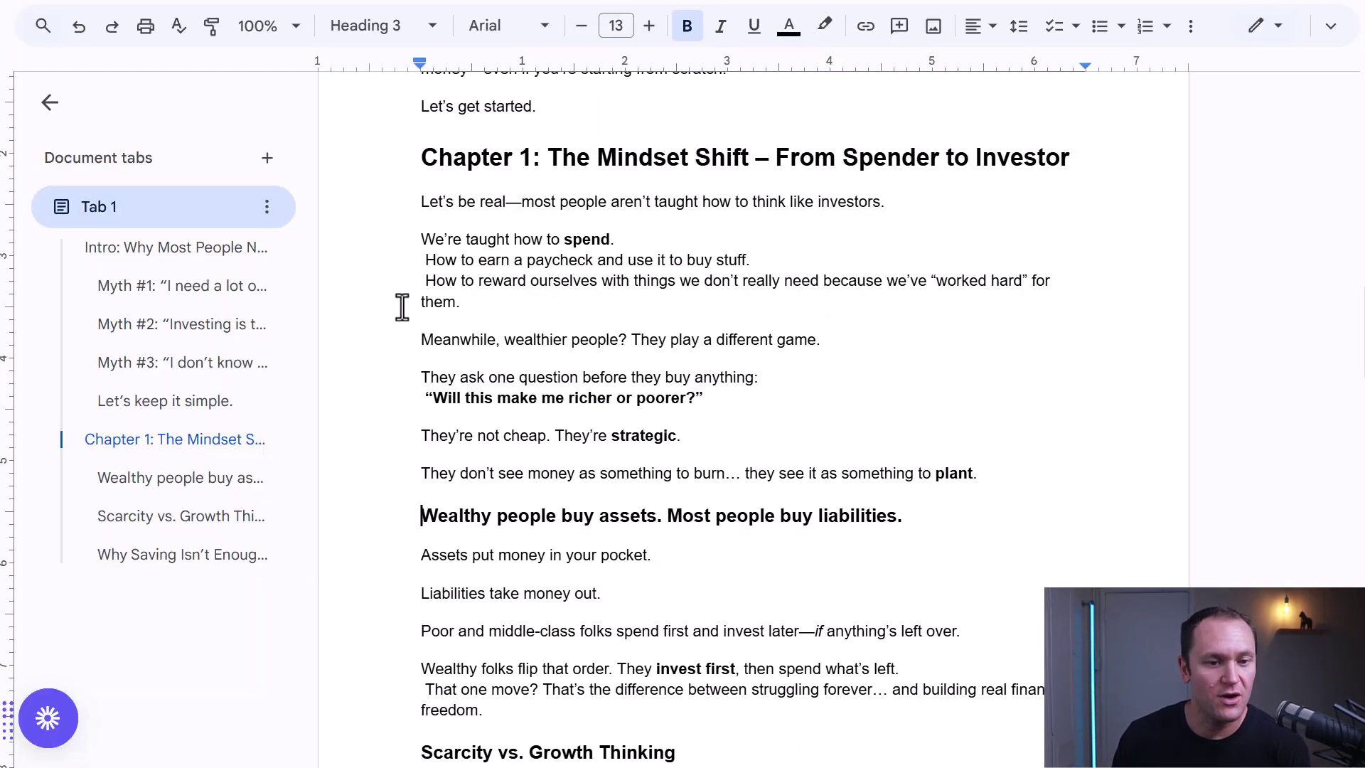
Paste 'Why Most People Never Start' over the Chapter I page title
{"action": "scroll", "coordinate": [399, 304], "scroll_direction": "up", "scroll_amount": 7}
{"action": "scroll", "coordinate": [402, 307], "scroll_direction": "up", "scroll_amount": 15}
{"action": "left_click_drag", "start_coordinate": [489, 231], "coordinate": [824, 228]}
{"action": "key", "text": "ctrl+c"}
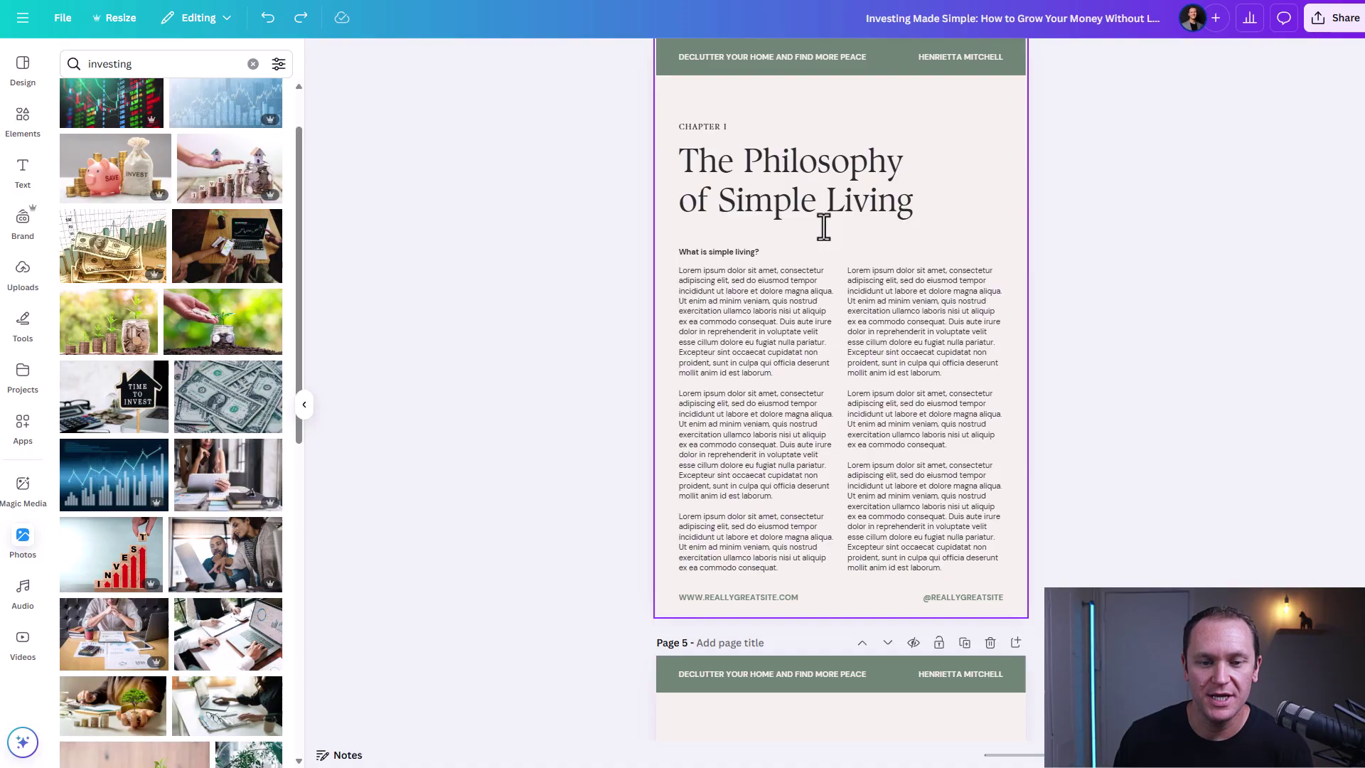
{"action": "left_click", "coordinate": [767, 185]}
{"action": "key", "text": "ctrl+v"}
{"action": "key", "text": "Escape"}
Append 'Investing' to the title, widen it to two lines, and select the doc's intro text
{"action": "left_click_drag", "start_coordinate": [933, 198], "coordinate": [974, 201]}
{"action": "double_click", "coordinate": [877, 206]}
{"action": "left_click", "coordinate": [876, 206]}
{"action": "type", "text": "Investing"}
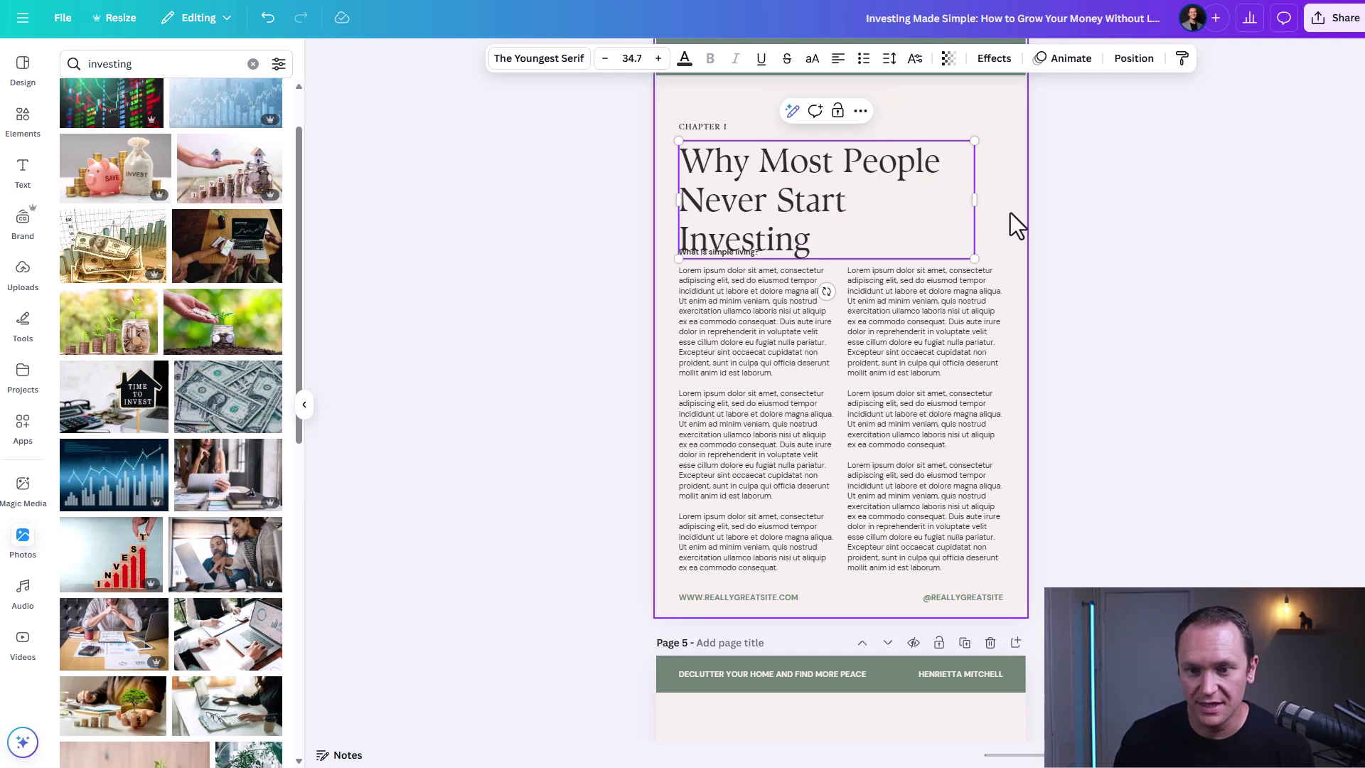
{"action": "left_click_drag", "start_coordinate": [979, 201], "coordinate": [1002, 212]}
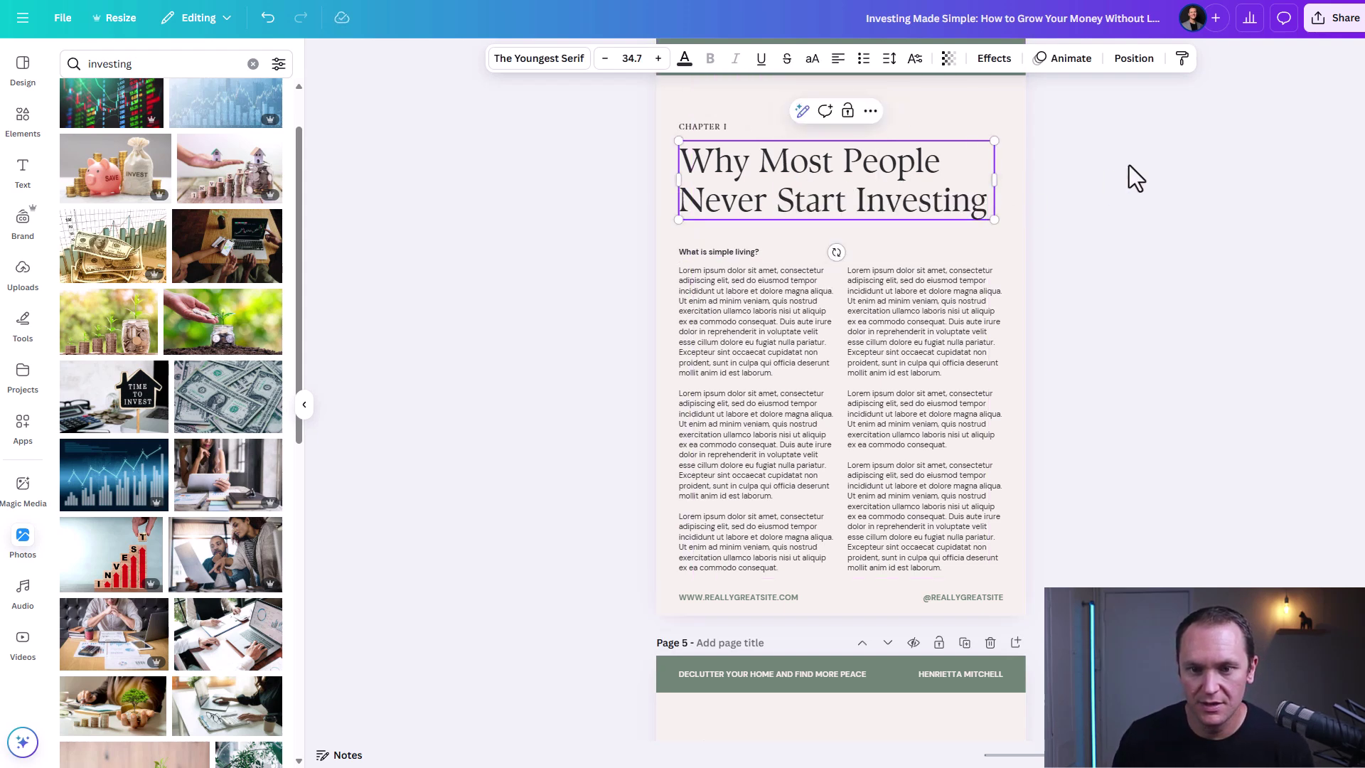
{"action": "left_click", "coordinate": [1082, 179]}
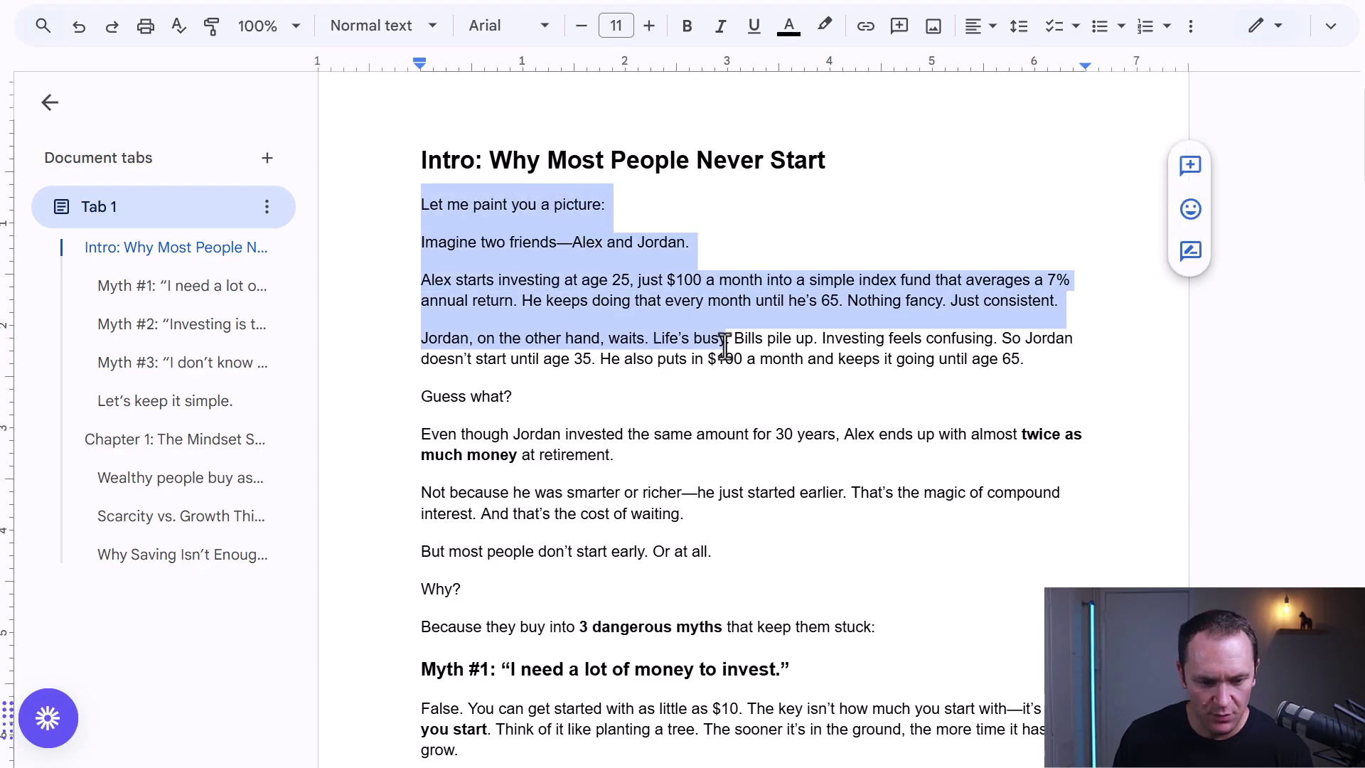
{"action": "scroll", "coordinate": [726, 373], "scroll_direction": "down", "scroll_amount": 2}
{"action": "mouse_move", "coordinate": [719, 341]}
{"action": "left_mouse_down"}
{"action": "mouse_move", "coordinate": [731, 405]}
{"action": "mouse_move", "coordinate": [633, 509]}
{"action": "mouse_move", "coordinate": [753, 487]}
{"action": "left_mouse_up"}
{"action": "key", "text": "ctrl+c"}
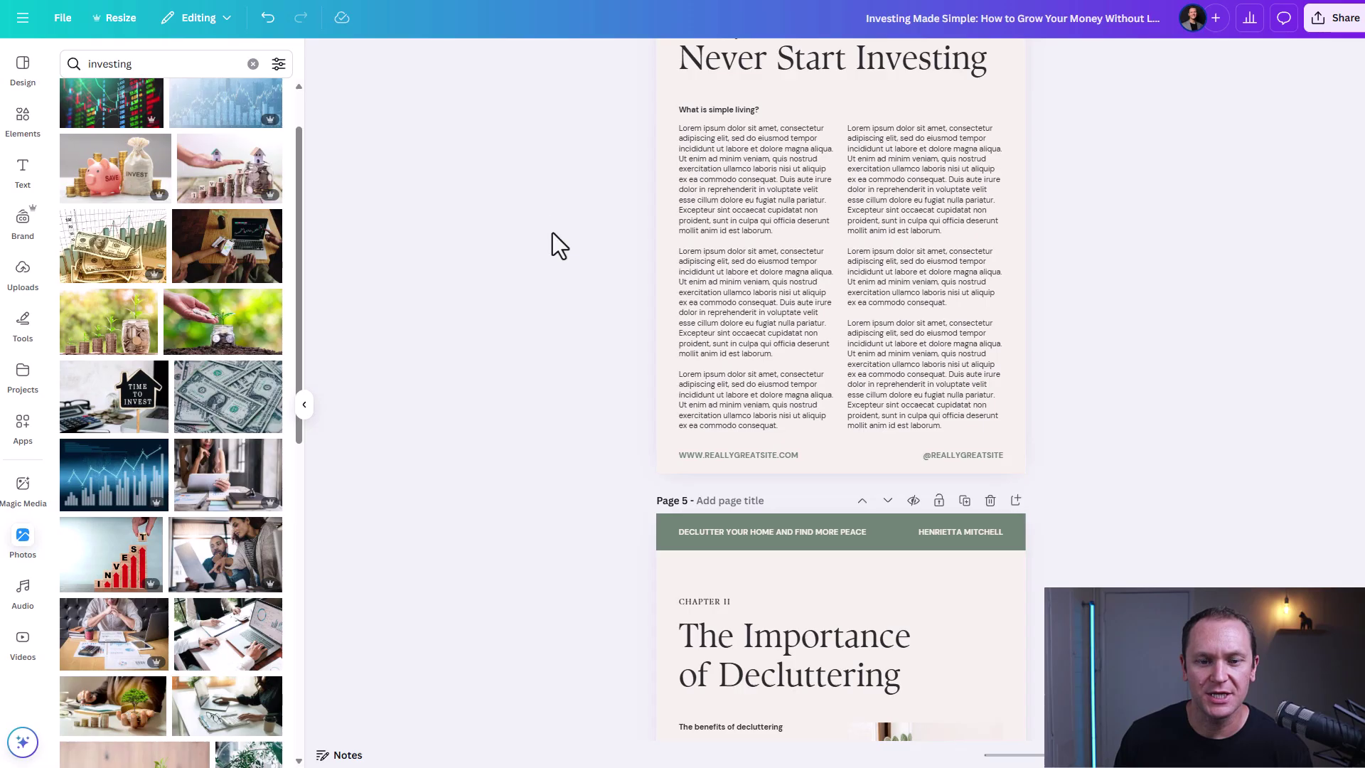
Replace the lorem ipsum in the left body box with the pasted intro story
{"action": "left_click", "coordinate": [706, 182]}
{"action": "left_click", "coordinate": [706, 181]}
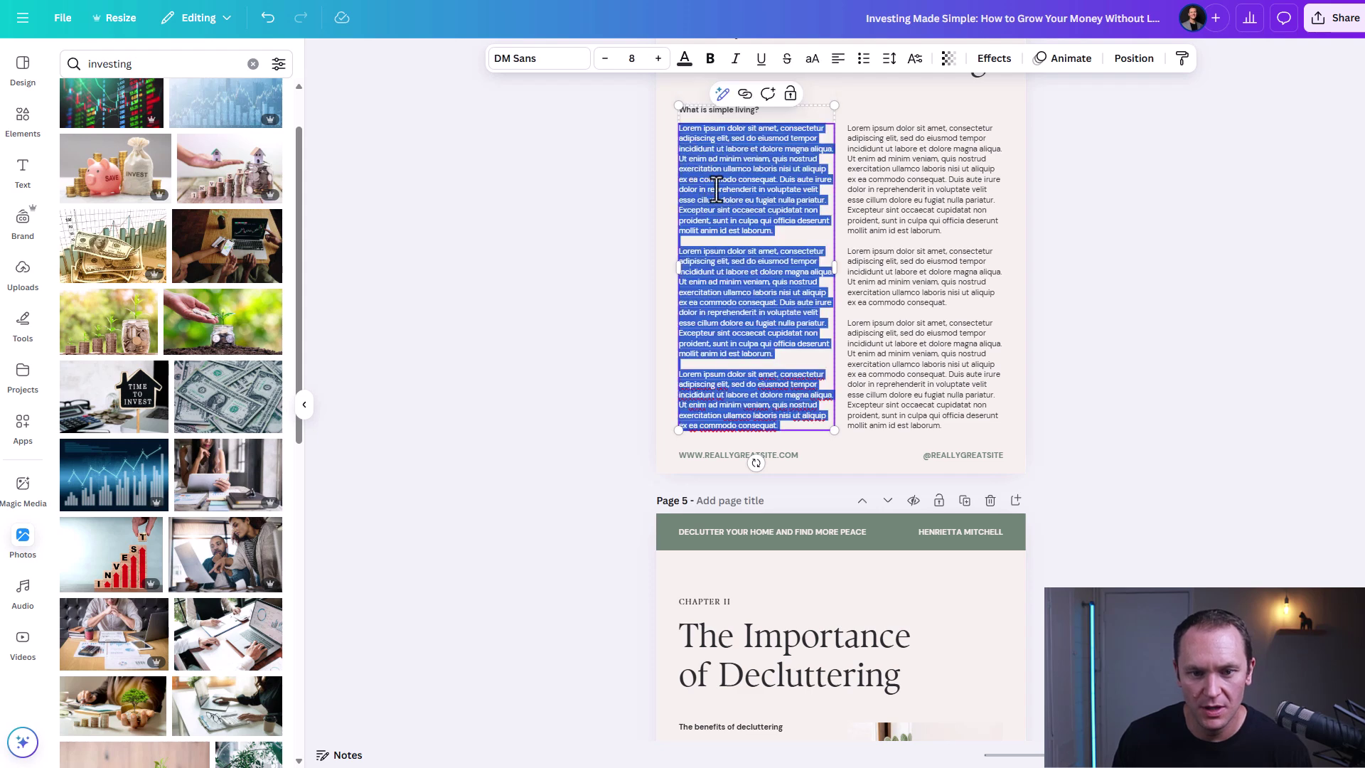
{"action": "key", "text": "ctrl+v"}
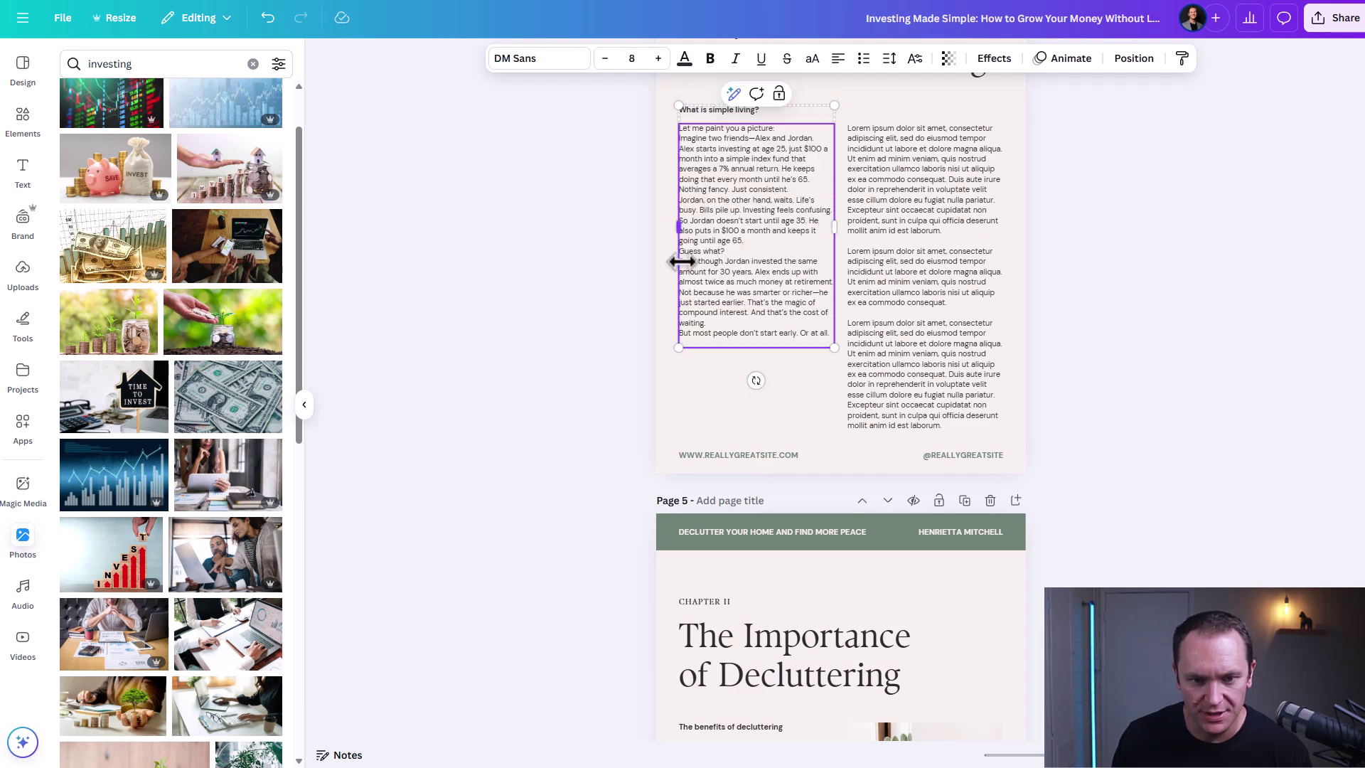
Add blank lines around 'Nothing fancy. Just consistent.', the Alex and Jordan intro, and the compound interest sentence
{"action": "key", "text": "Return"}
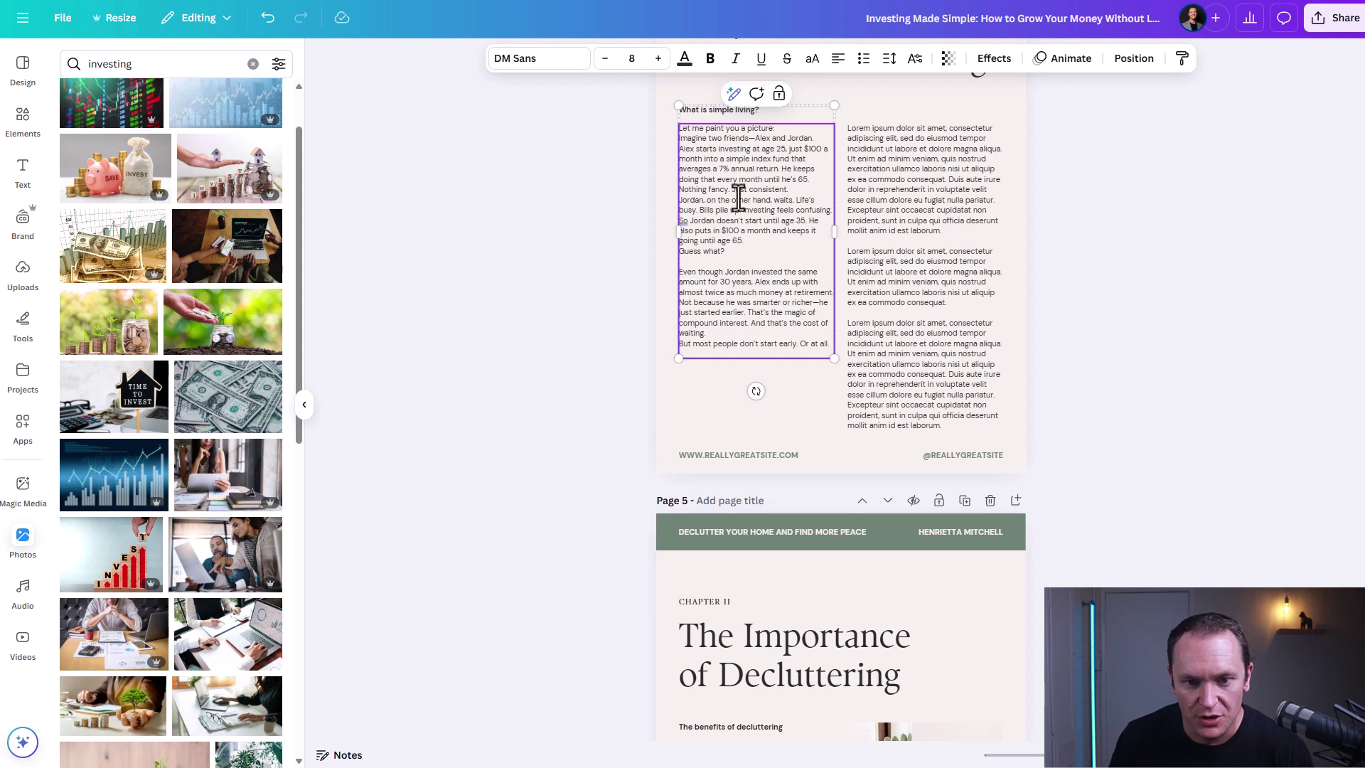
{"action": "left_click", "coordinate": [793, 189]}
{"action": "key", "text": "Return"}
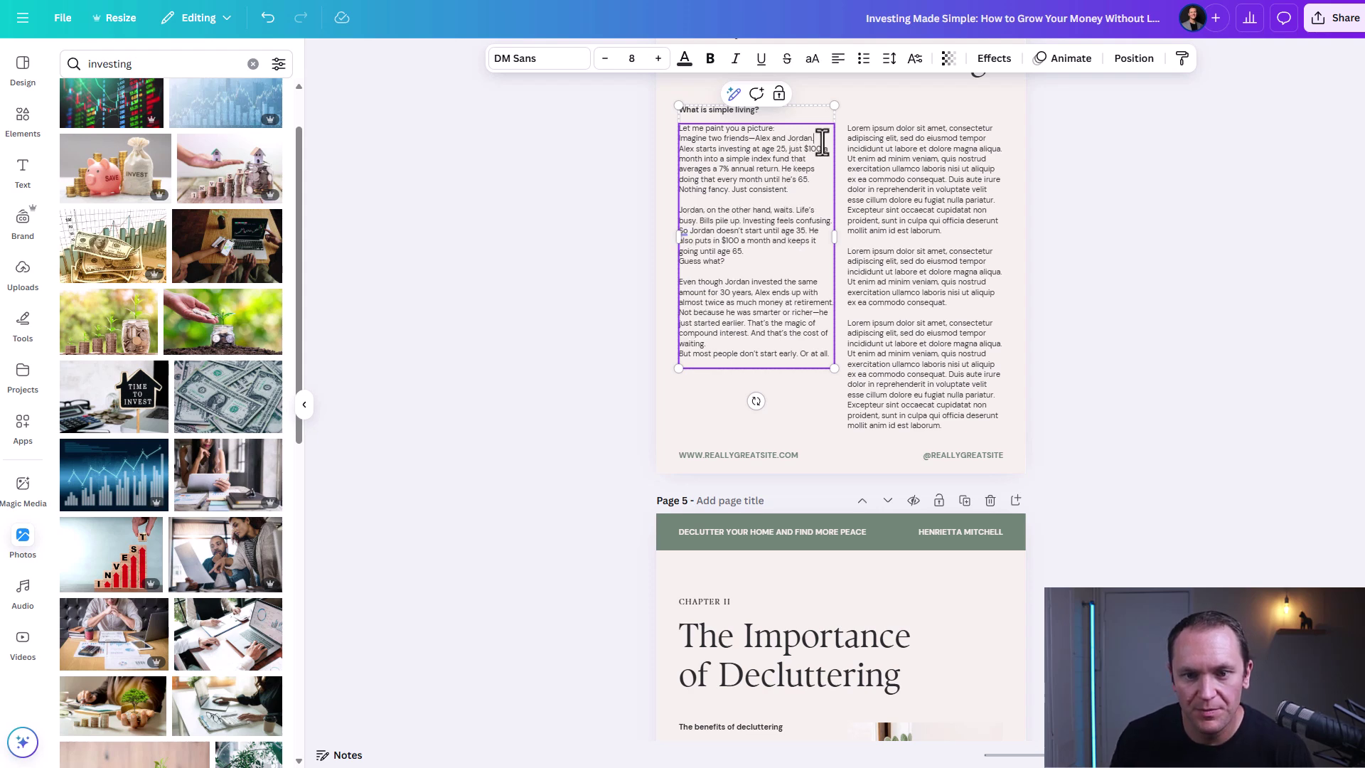
{"action": "key", "text": "Return"}
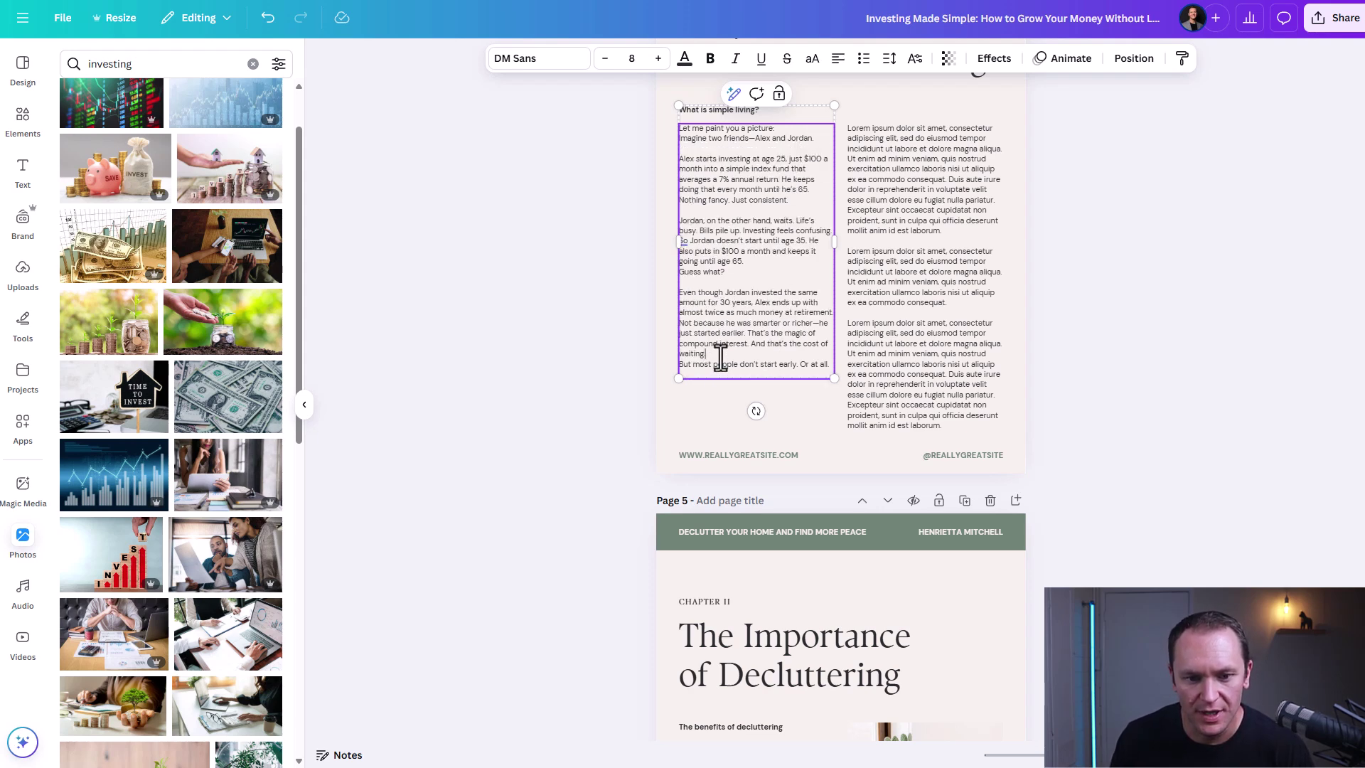
{"action": "key", "text": "Return"}
{"action": "left_click", "coordinate": [748, 334]}
{"action": "key", "text": "Return"}
{"action": "key", "text": "Return"}
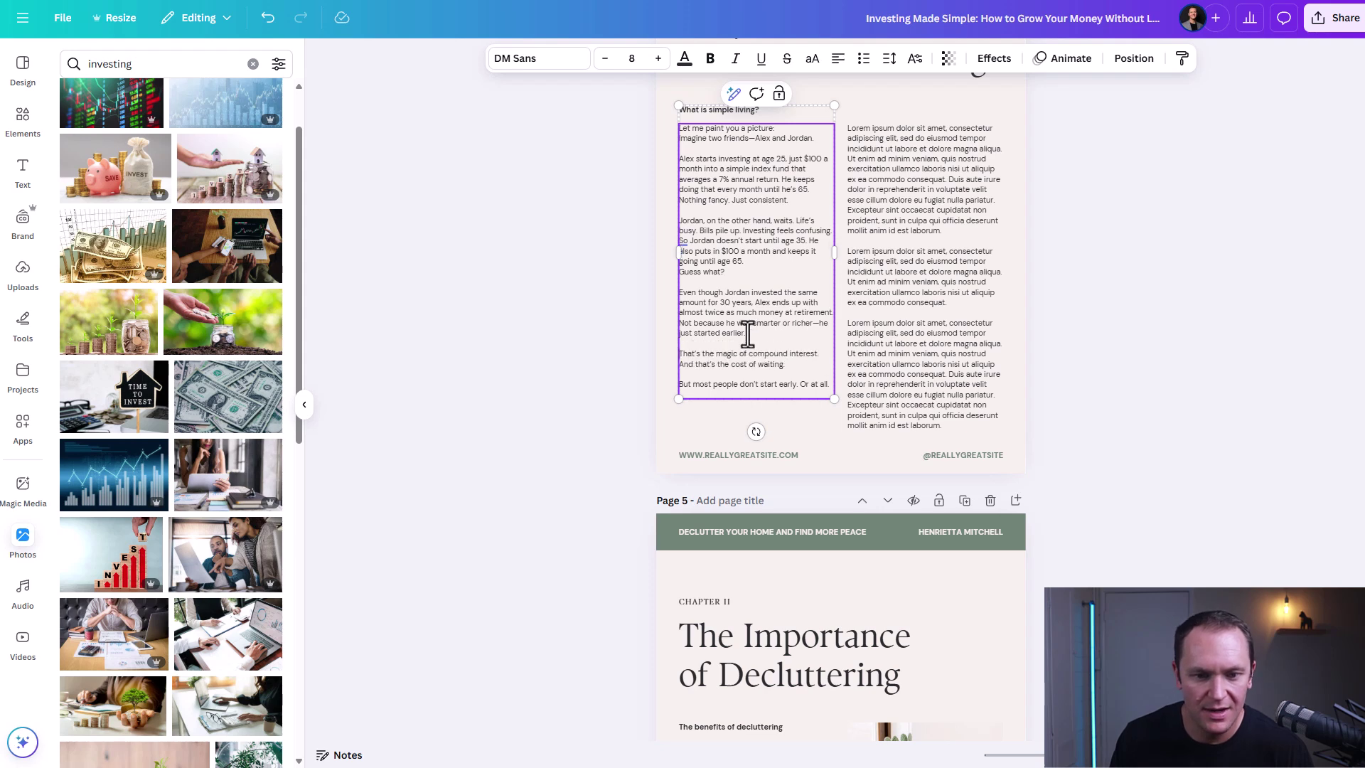
Split 'Not because he was smarter', 'So Jordan' and 'He keeps doing that every month' into separate paragraphs
{"action": "left_click", "coordinate": [681, 324]}
{"action": "key", "text": "Return"}
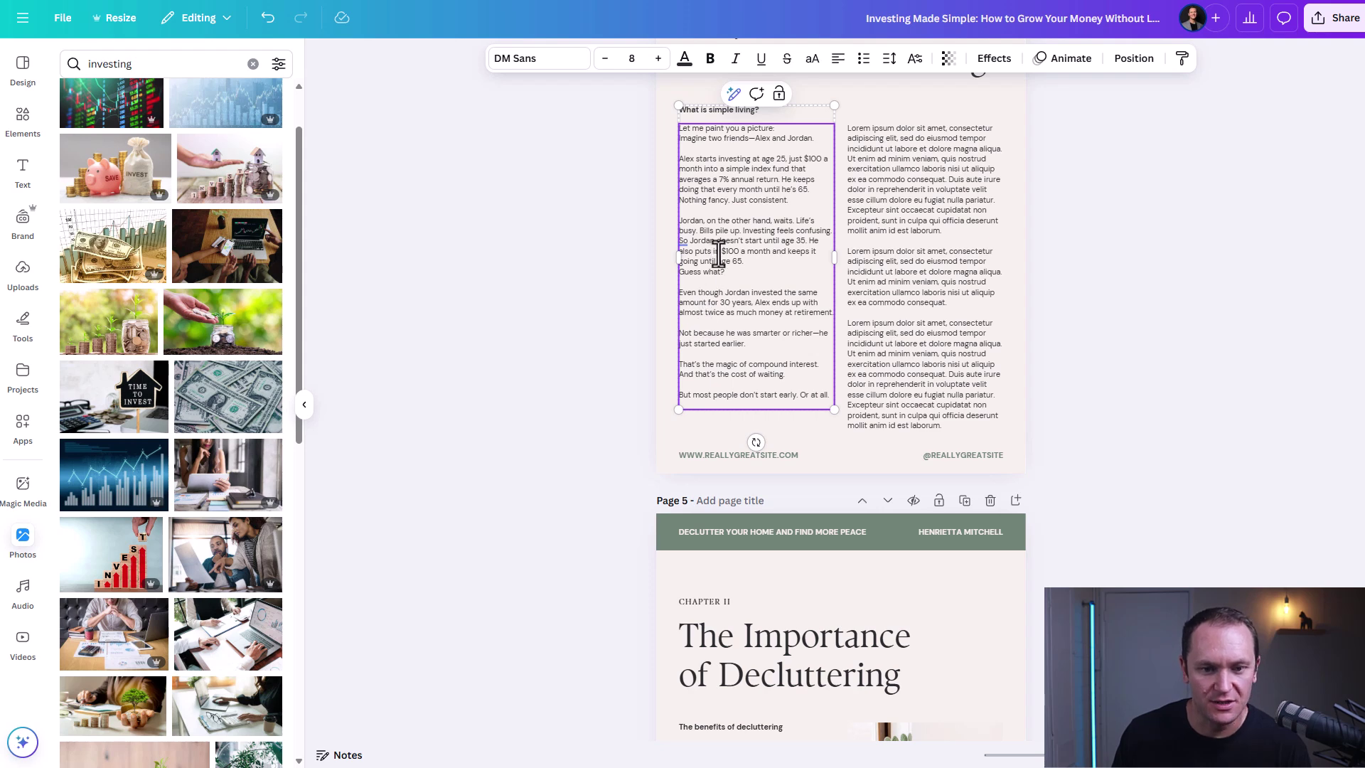
{"action": "left_click", "coordinate": [684, 241]}
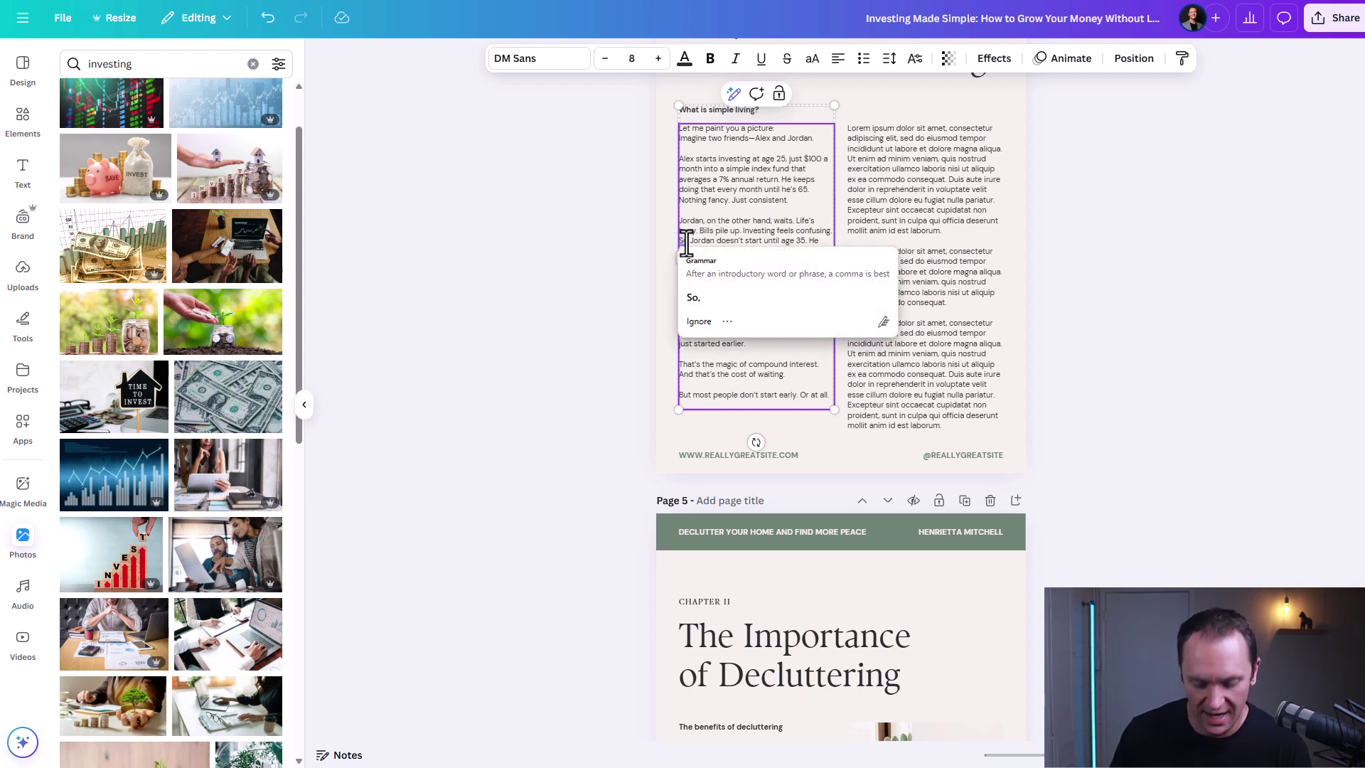
{"action": "key", "text": "Escape"}
{"action": "key", "text": "Return"}
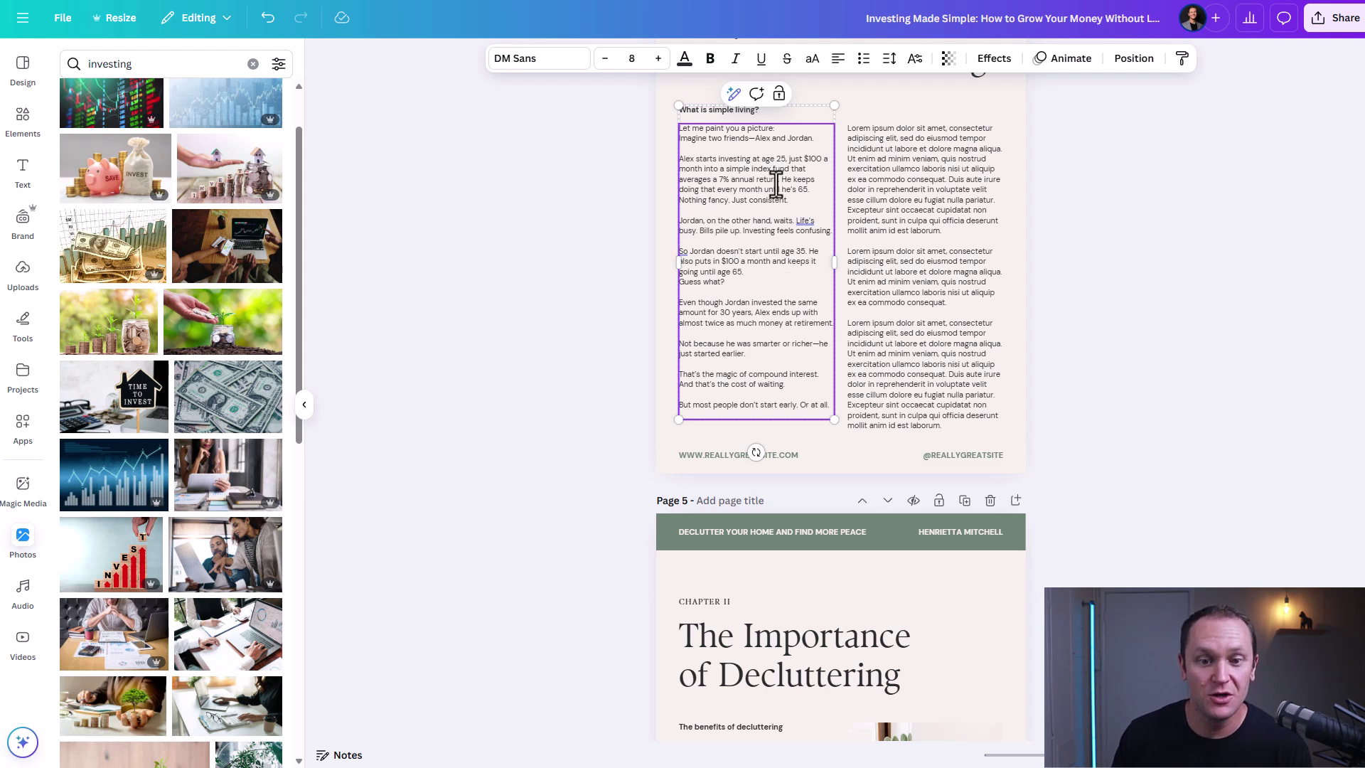
{"action": "key", "text": "Return"}
{"action": "key", "text": "Return"}
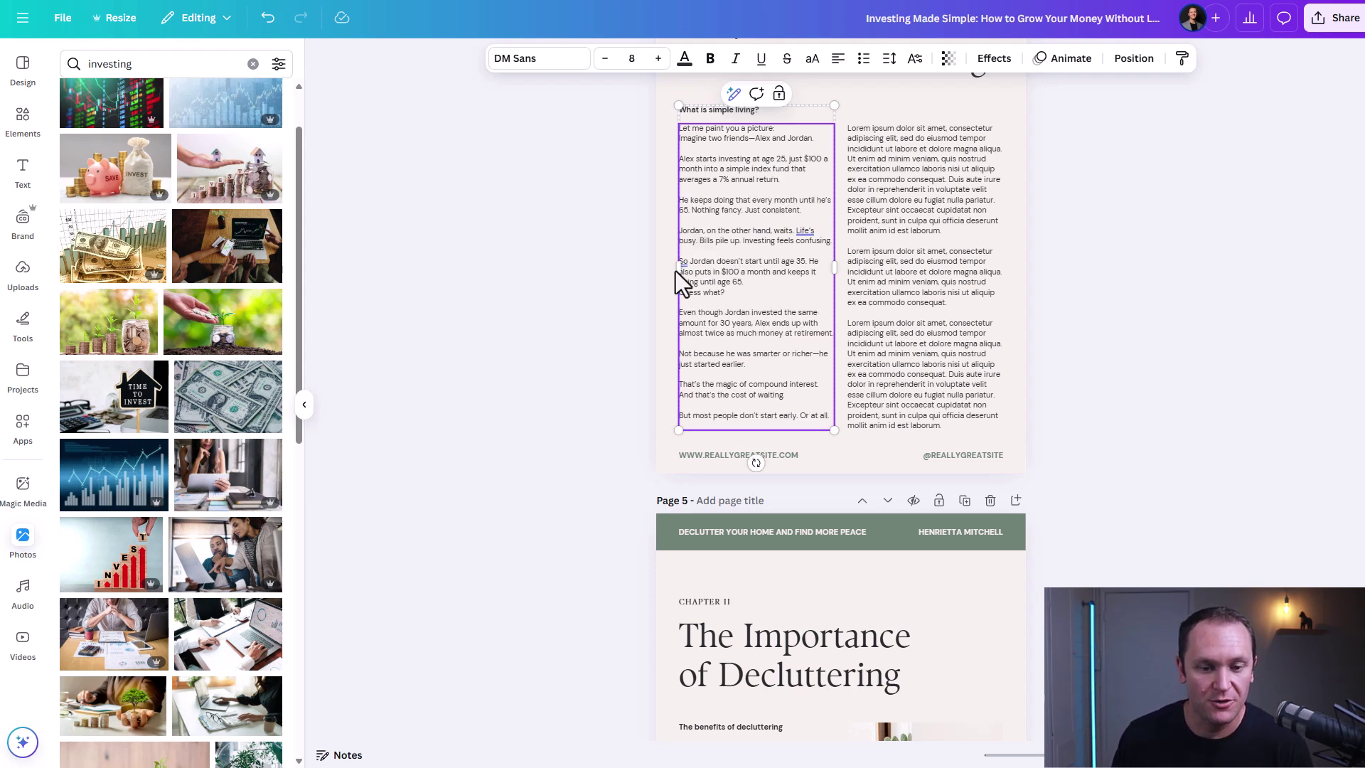
{"action": "left_click", "coordinate": [561, 249]}
{"action": "left_click", "coordinate": [757, 225]}
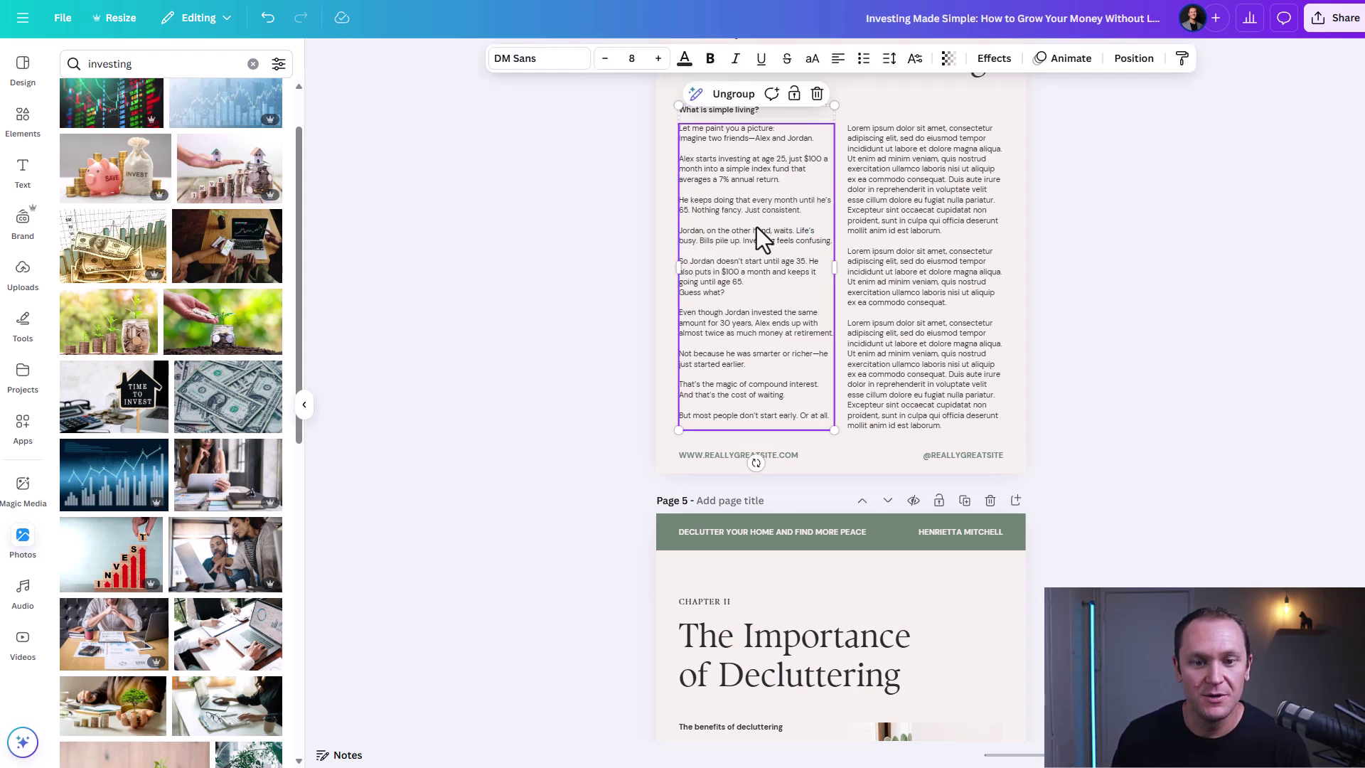
{"action": "key", "text": "Escape"}
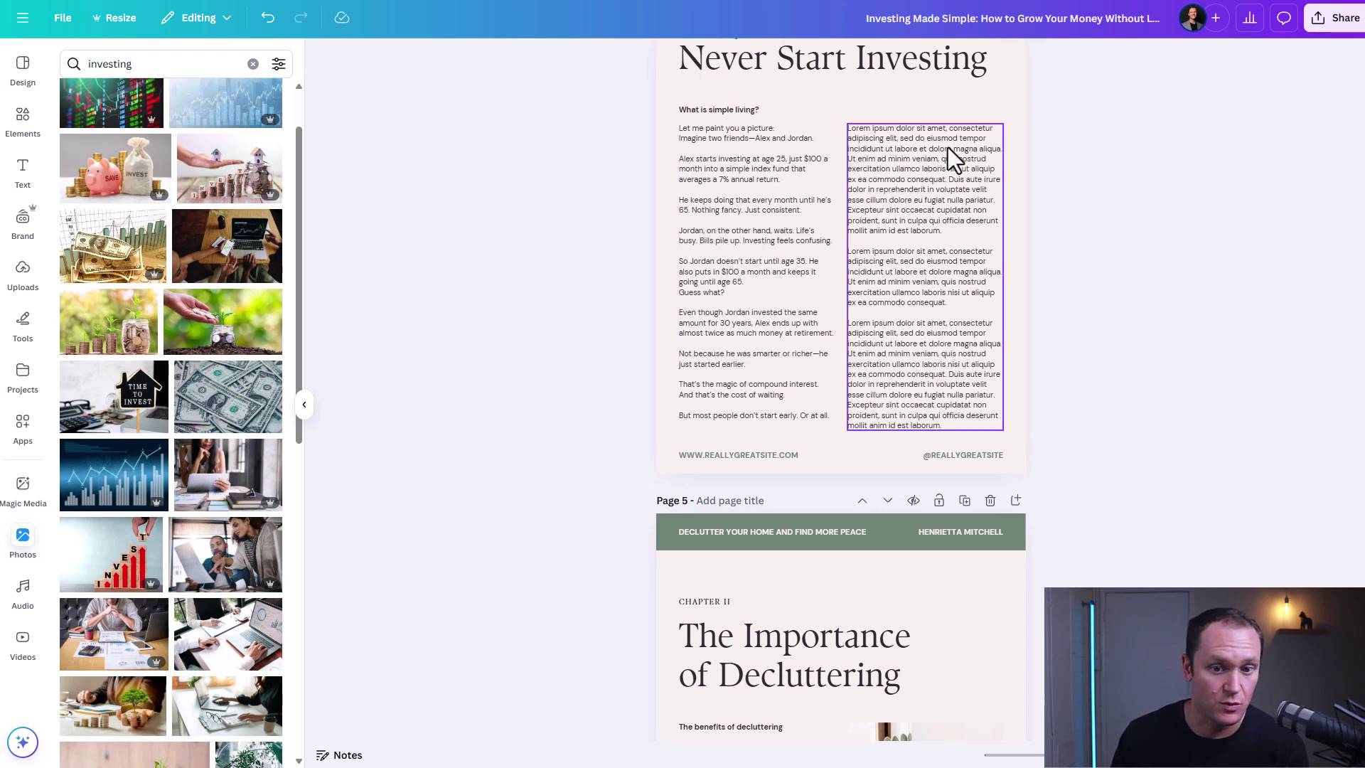
{"action": "scroll", "coordinate": [451, 250], "scroll_direction": "up", "scroll_amount": 3}
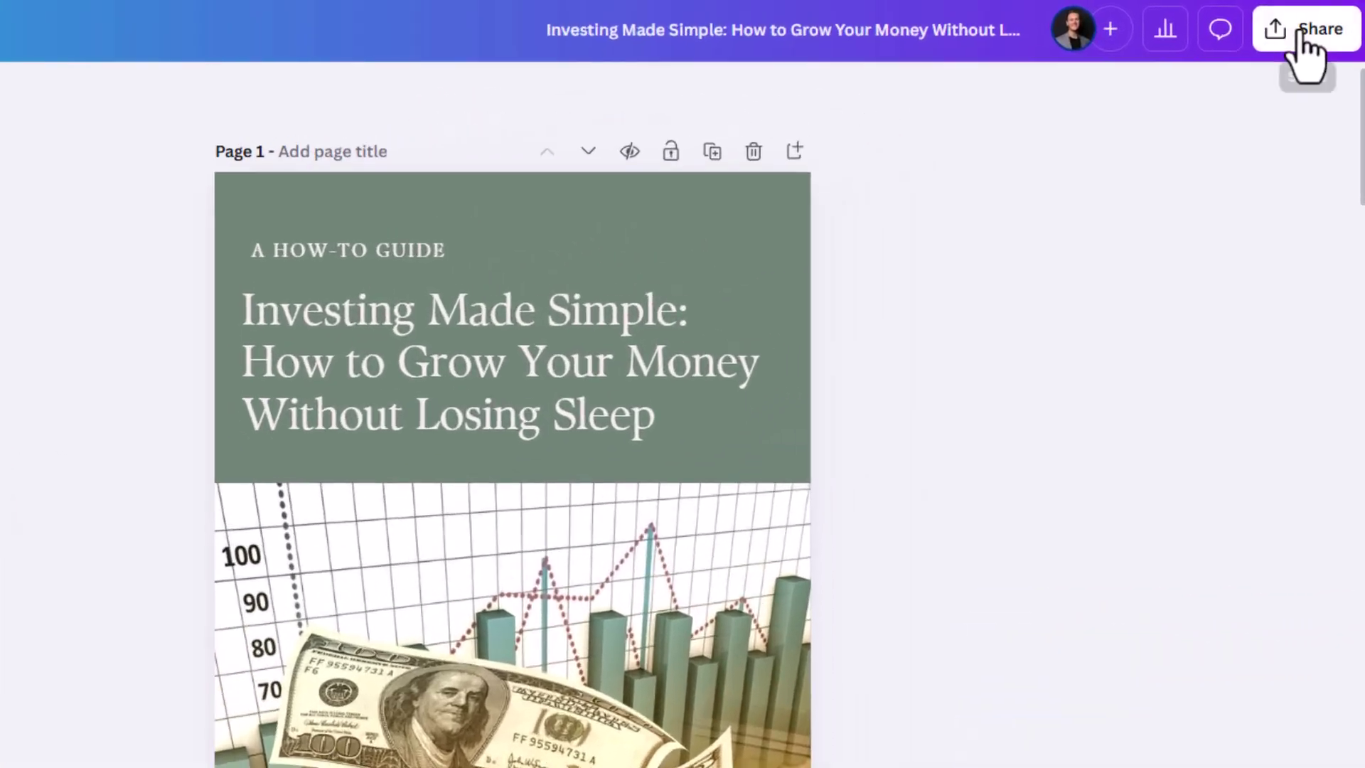
Download pages 1–9 of the ebook as a PDF Standard file
{"action": "left_click", "coordinate": [1305, 32]}
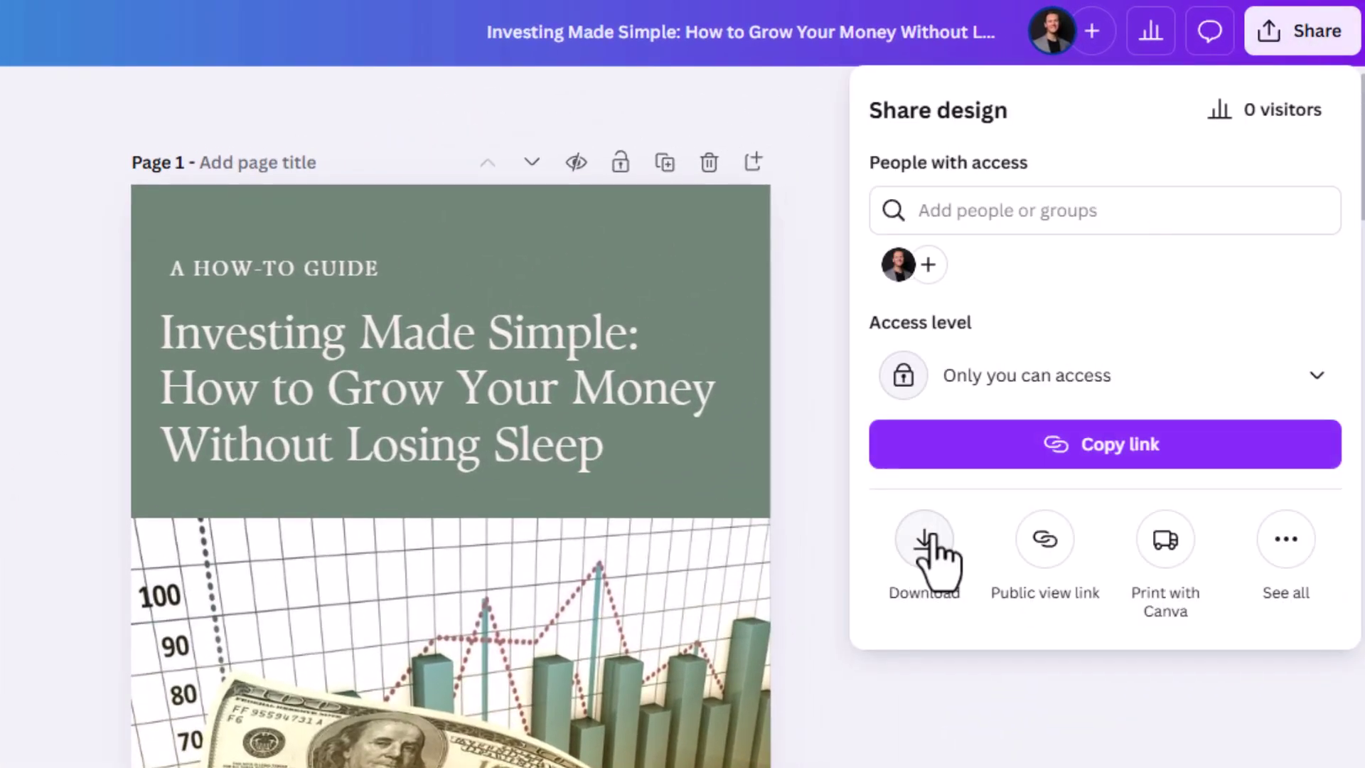
{"action": "left_click", "coordinate": [928, 558]}
{"action": "left_click", "coordinate": [1073, 210]}
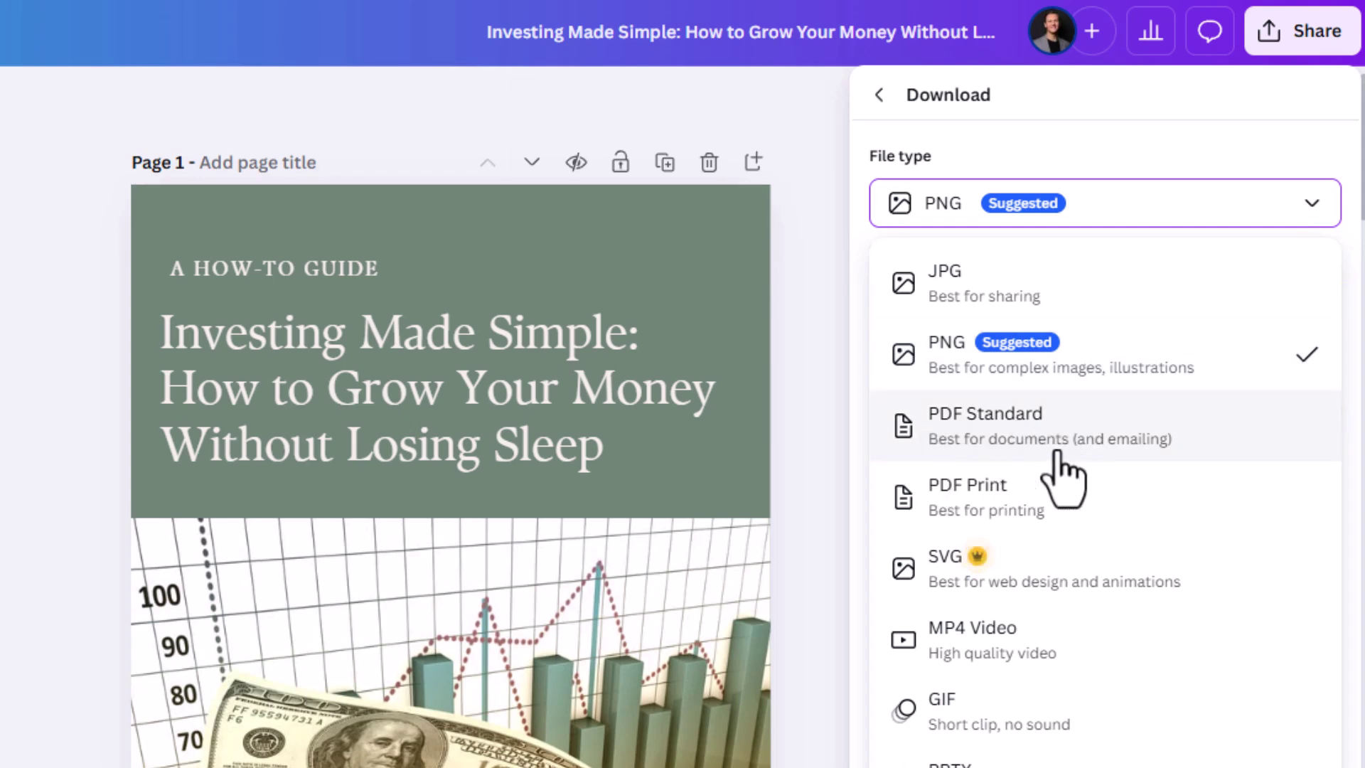
{"action": "left_click", "coordinate": [1114, 450]}
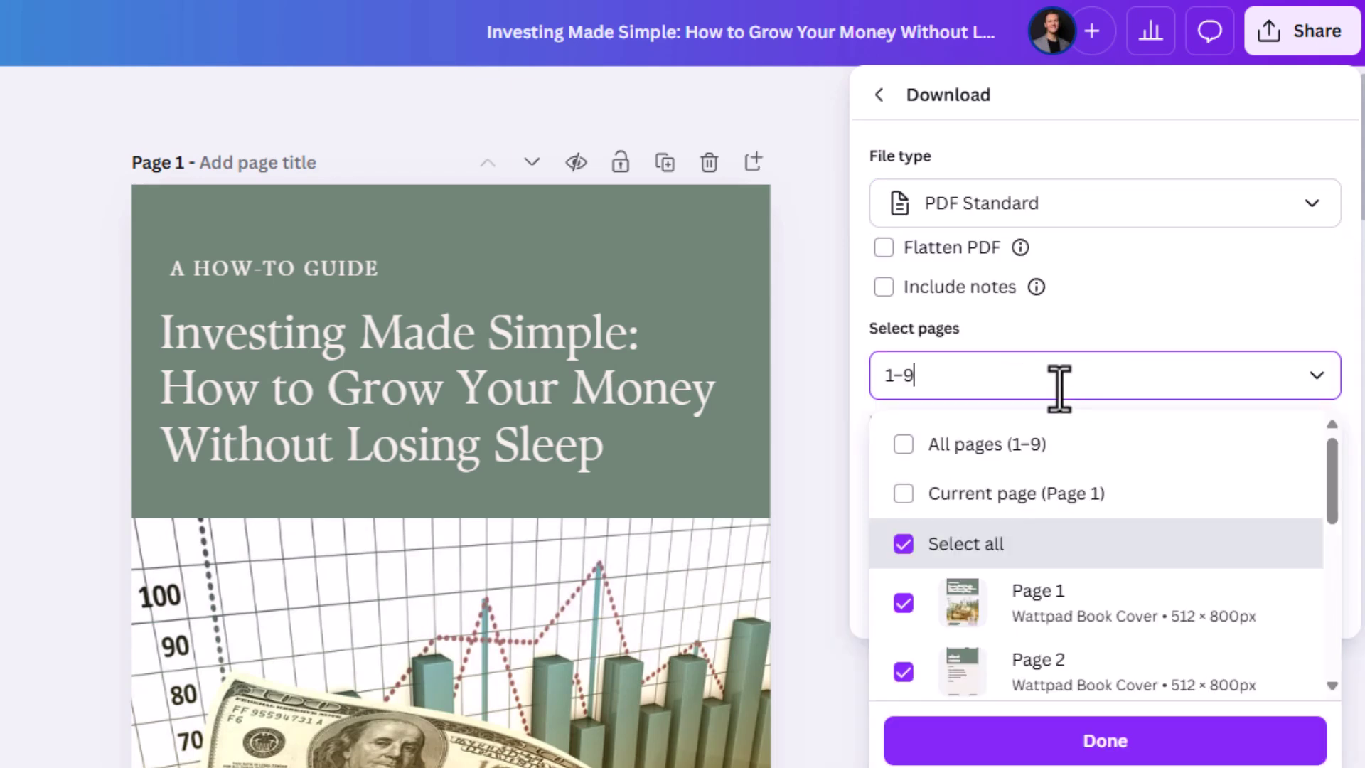
{"action": "scroll", "coordinate": [963, 640], "scroll_direction": "down", "scroll_amount": 5}
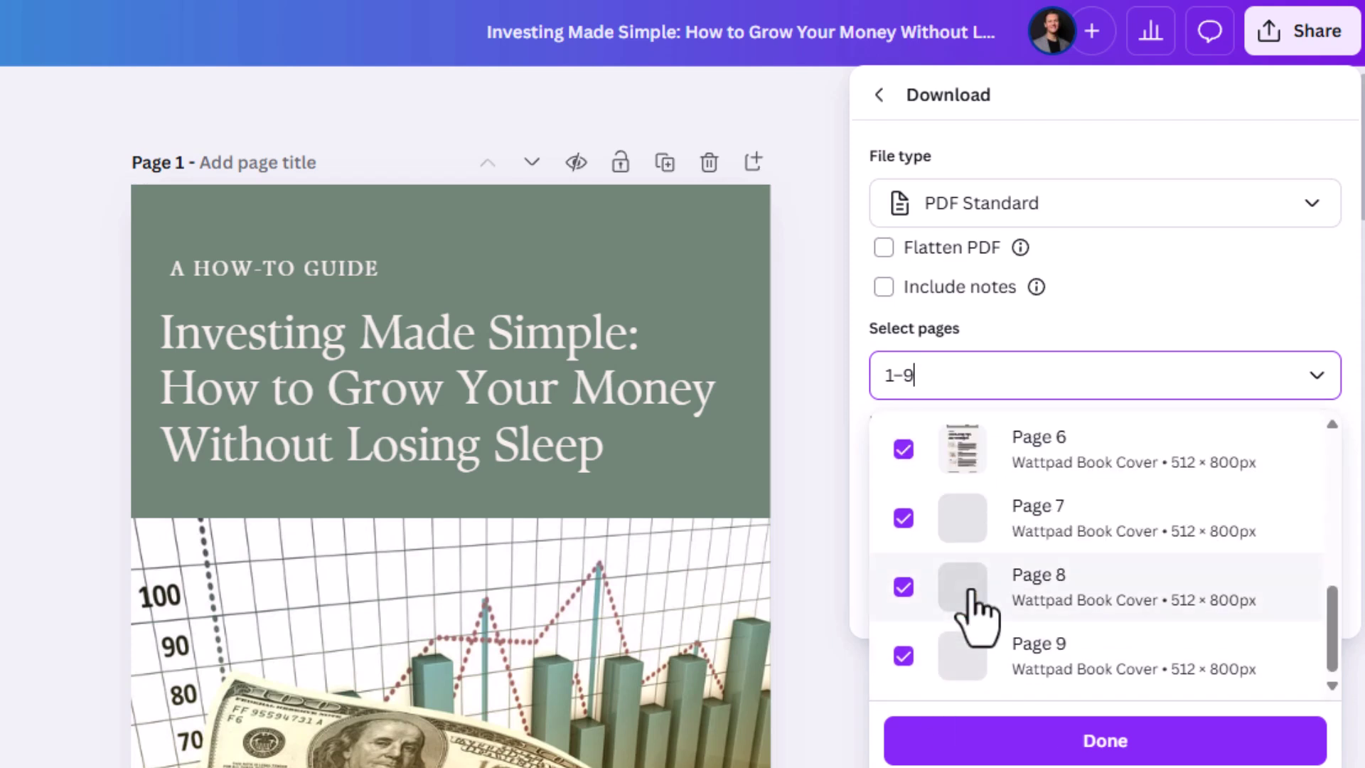
{"action": "scroll", "coordinate": [956, 562], "scroll_direction": "up", "scroll_amount": 5}
{"action": "left_click", "coordinate": [974, 743]}
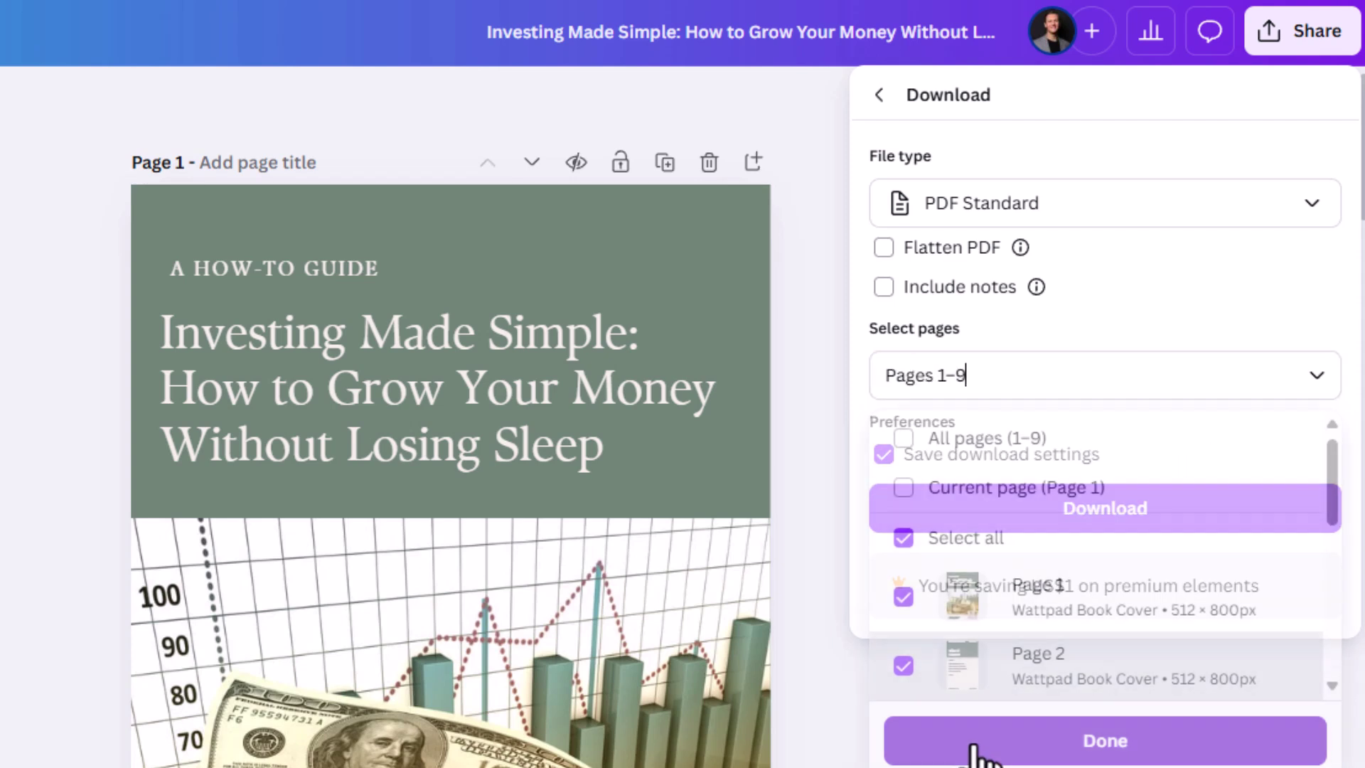
{"action": "left_click", "coordinate": [1000, 523]}
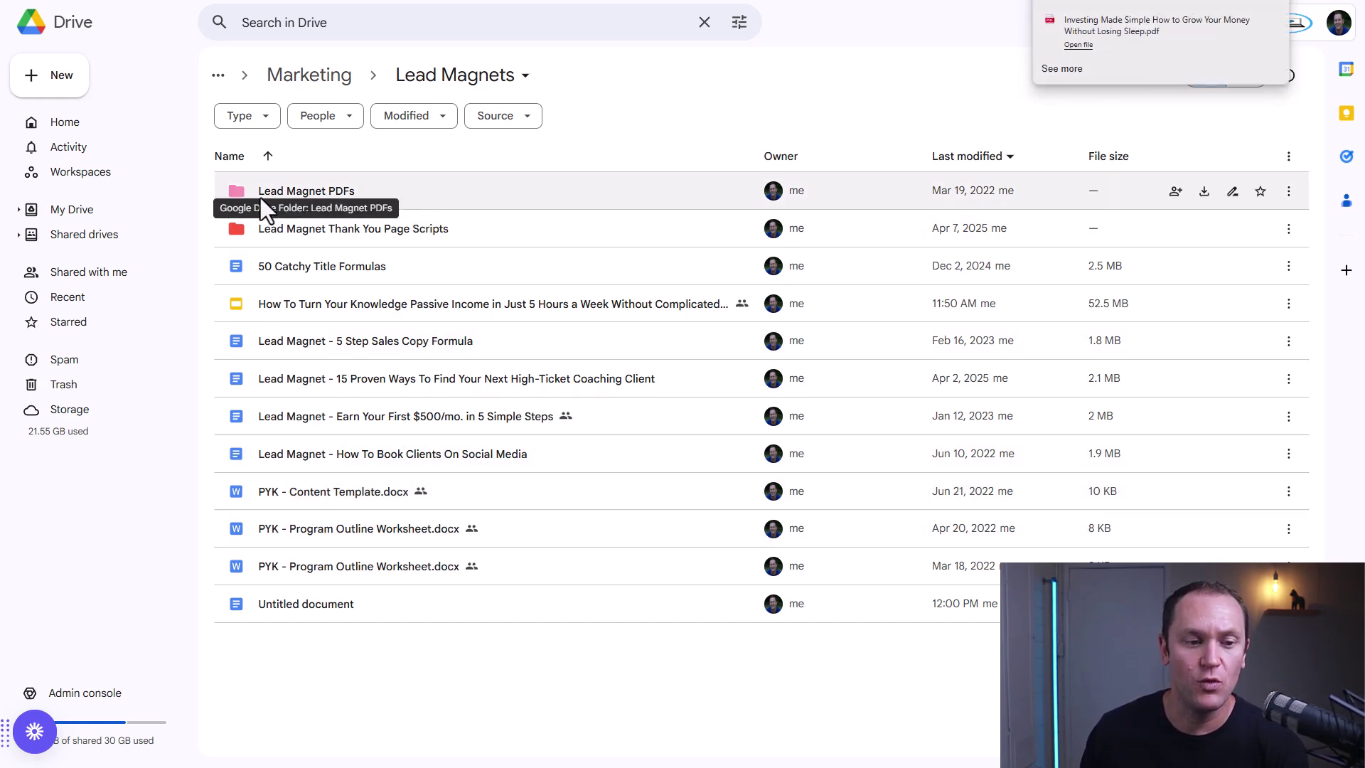
Upload the Investing Made Simple PDF into the Lead Magnet PDFs folder
{"action": "double_click", "coordinate": [396, 190]}
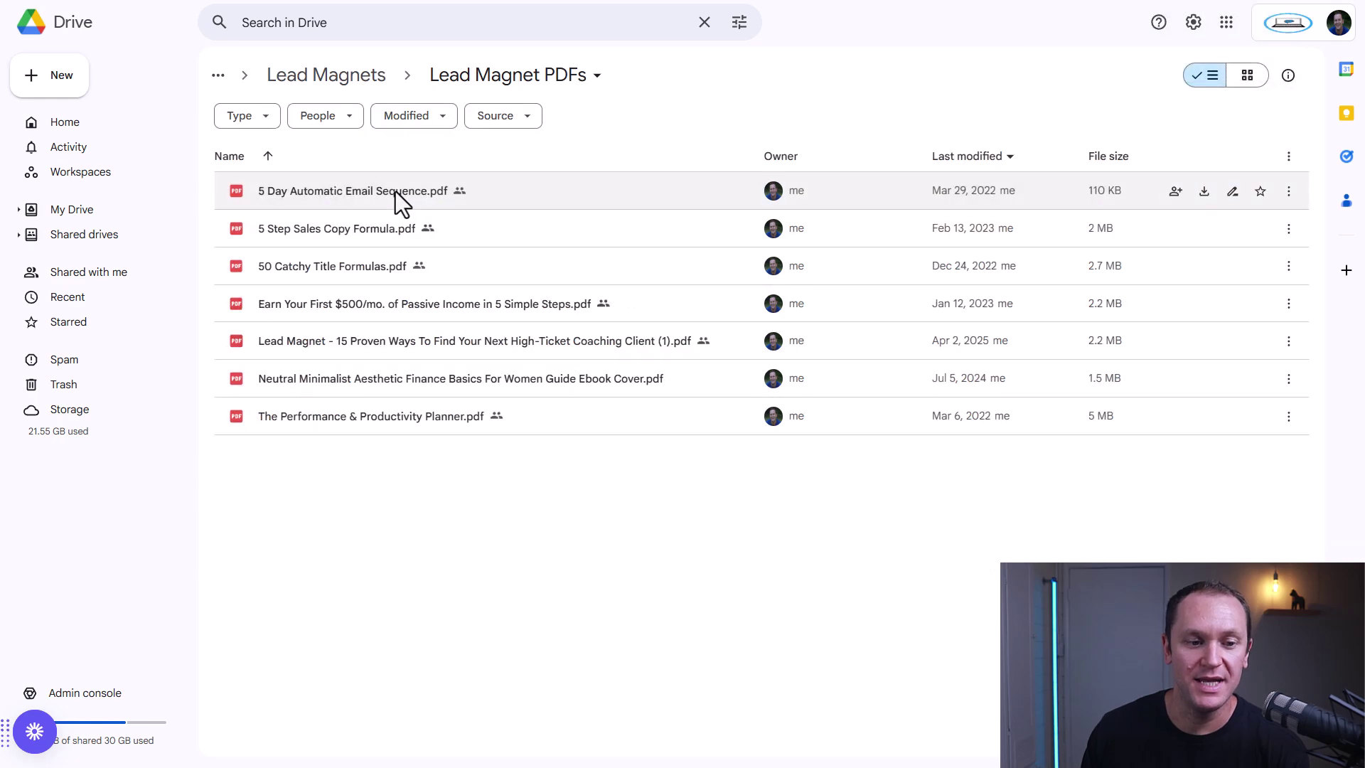
{"action": "right_click", "coordinate": [331, 564]}
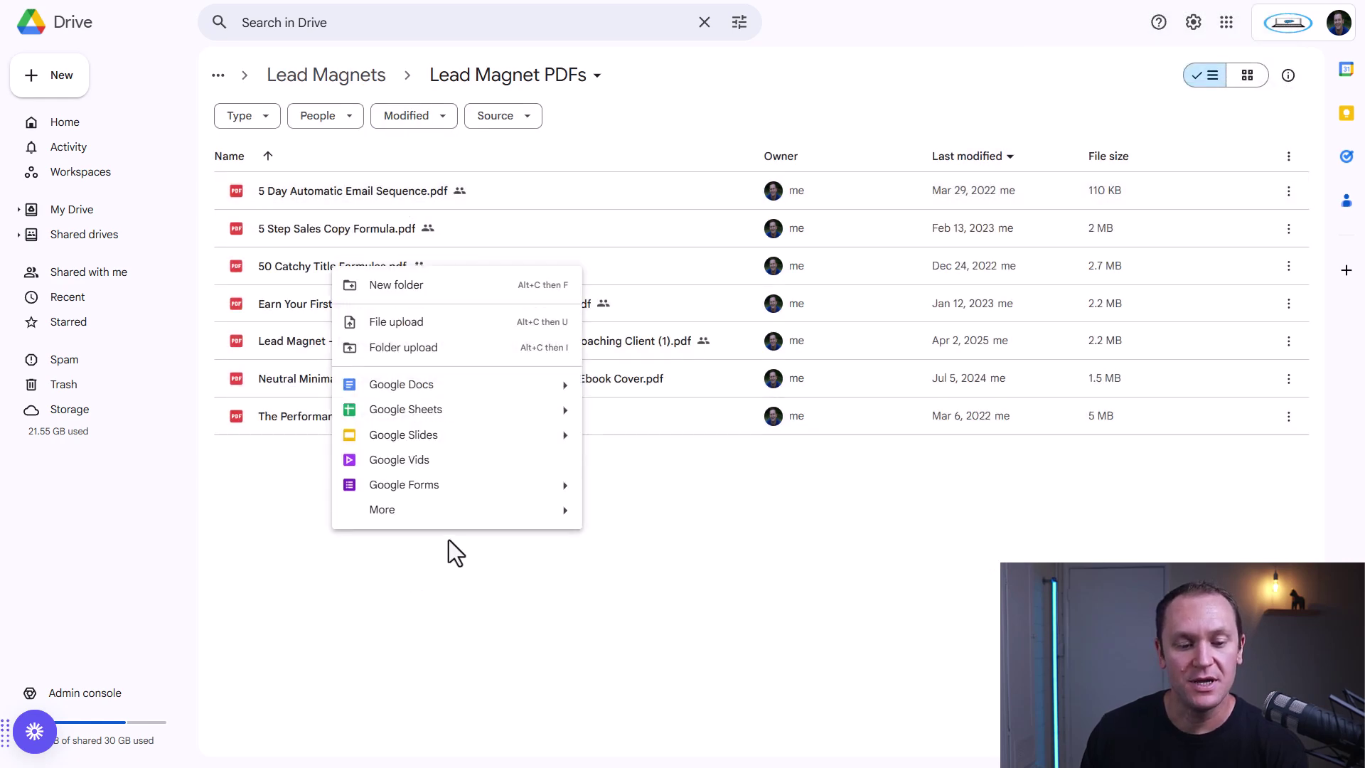
{"action": "left_click", "coordinate": [399, 332]}
{"action": "double_click", "coordinate": [241, 56]}
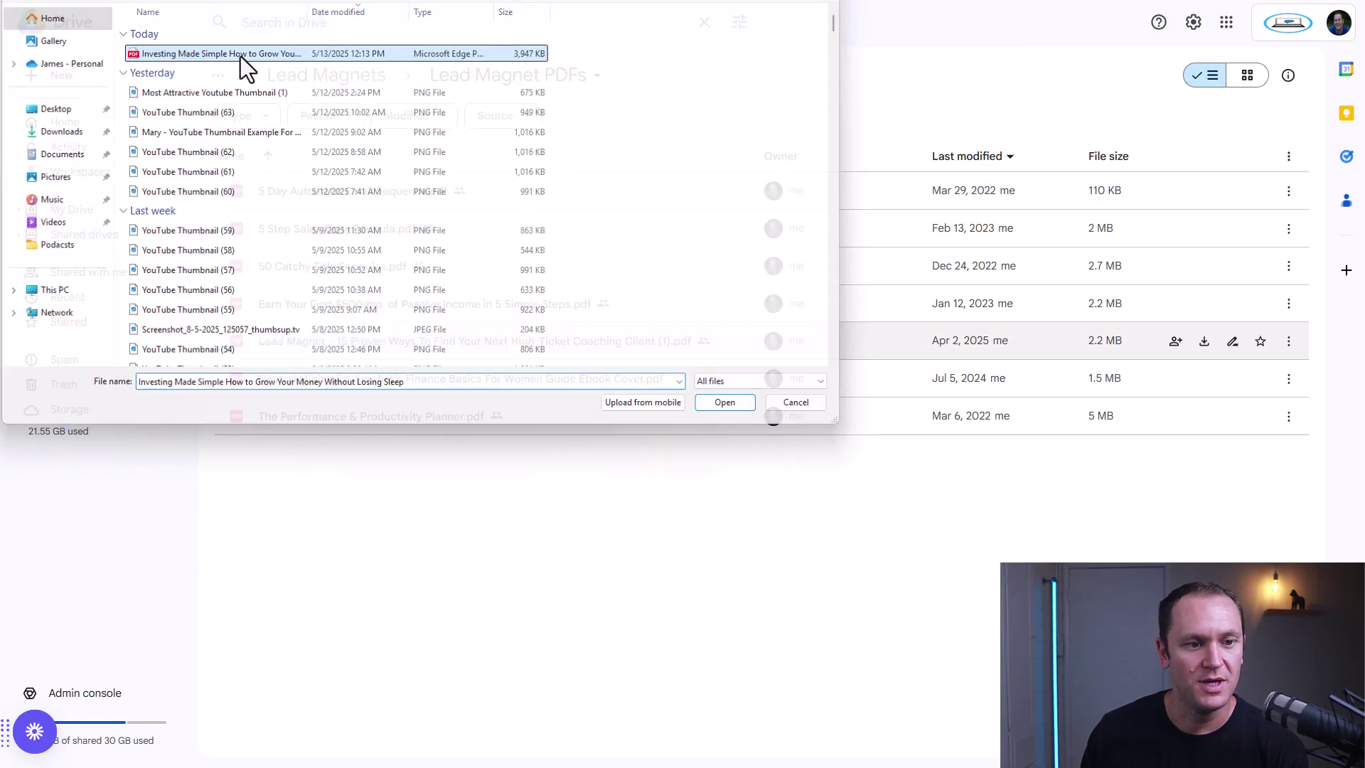
Star the uploaded ebook PDF and open it in preview
{"action": "left_click", "coordinate": [1252, 340]}
{"action": "double_click", "coordinate": [426, 345]}
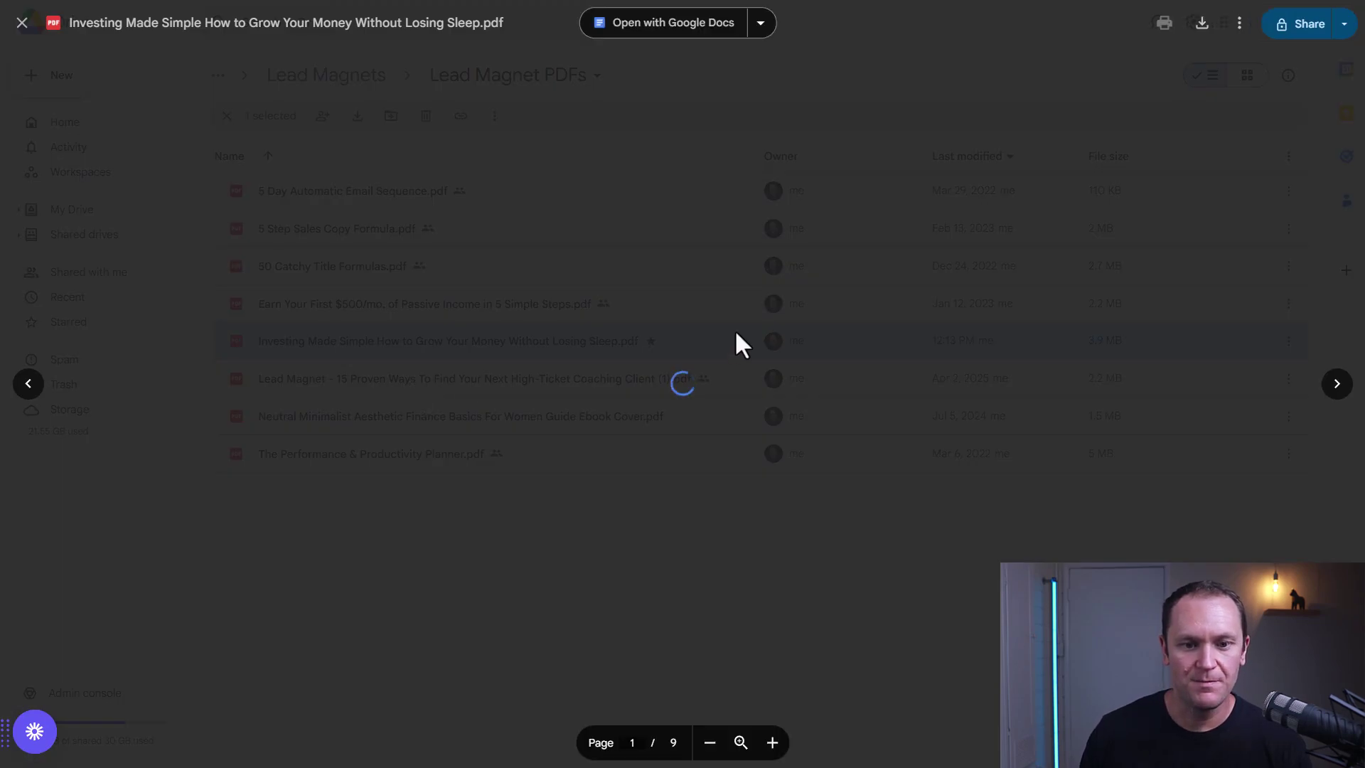
{"action": "scroll", "coordinate": [500, 279], "scroll_direction": "down", "scroll_amount": 15}
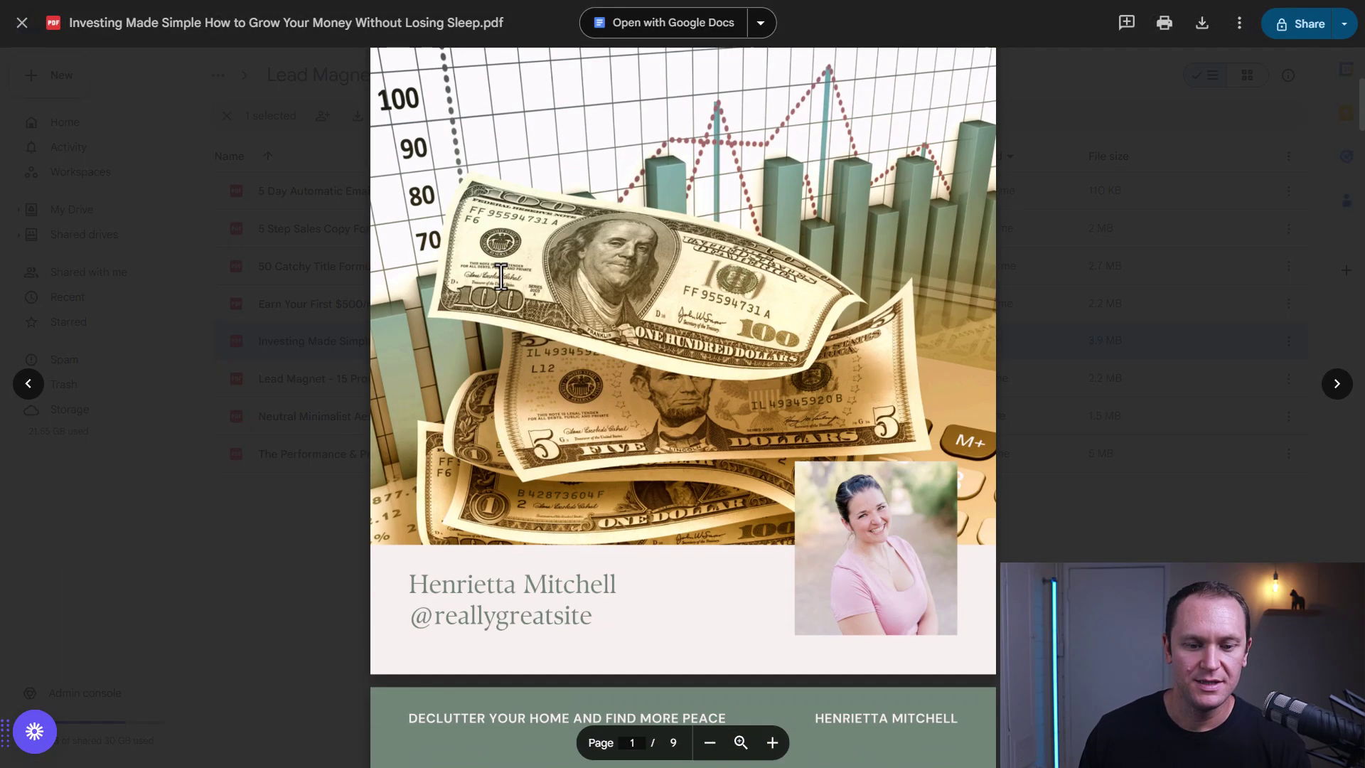
{"action": "scroll", "coordinate": [501, 277], "scroll_direction": "down", "scroll_amount": 10}
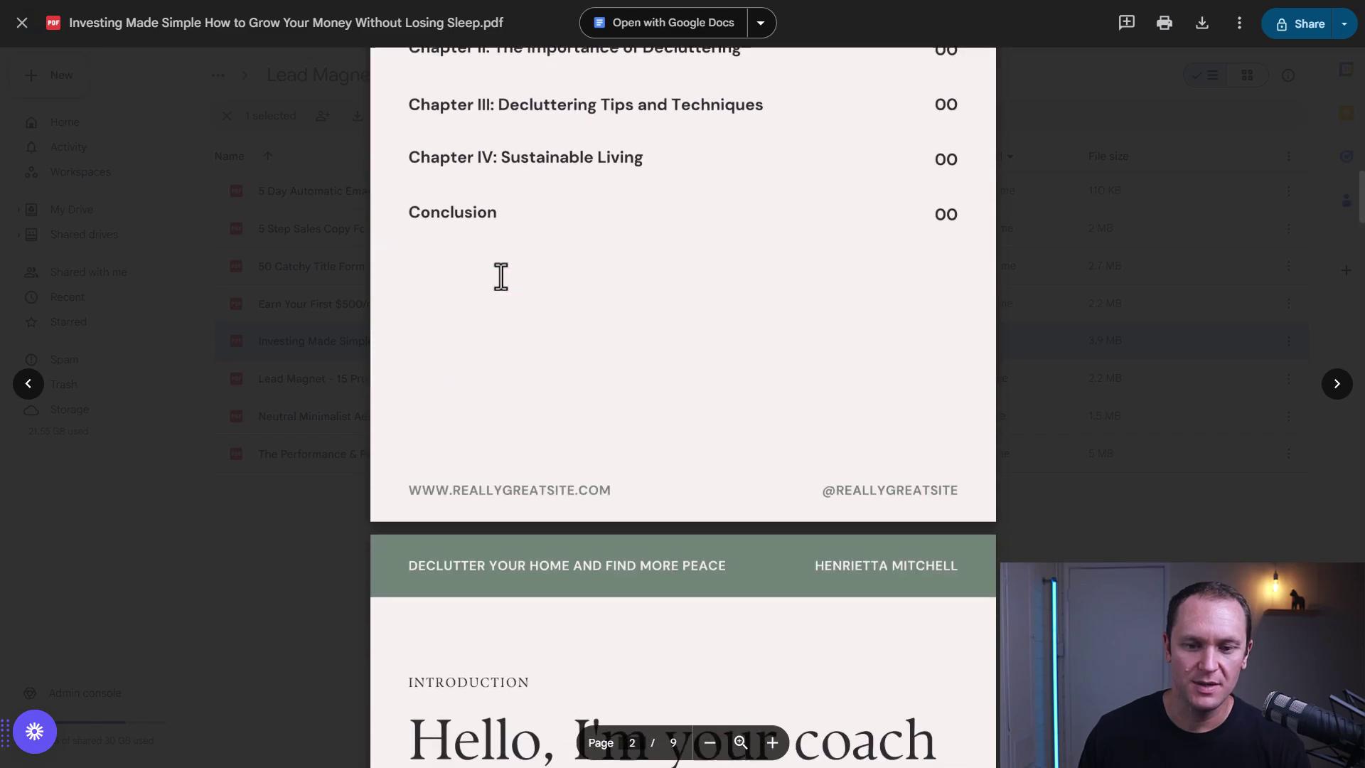
{"action": "left_click", "coordinate": [289, 552]}
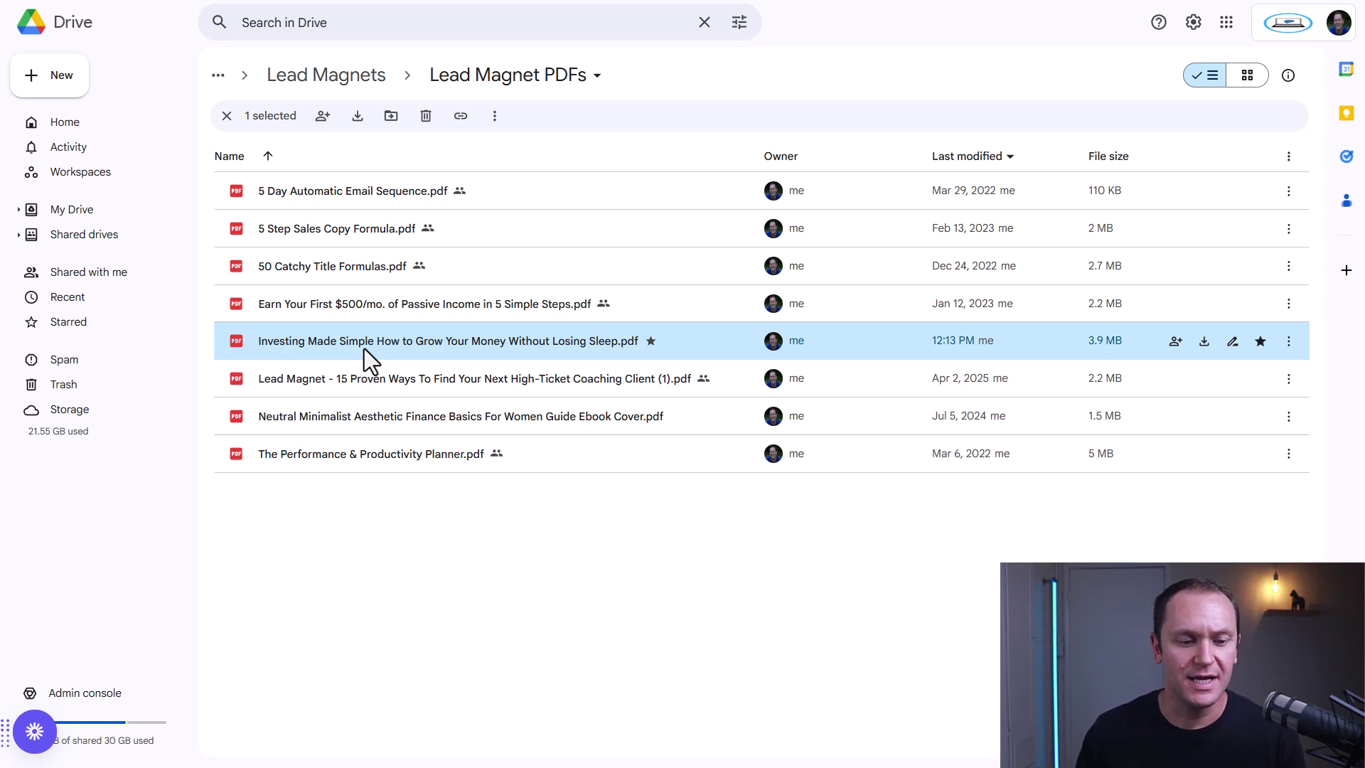
{"action": "double_click", "coordinate": [399, 344]}
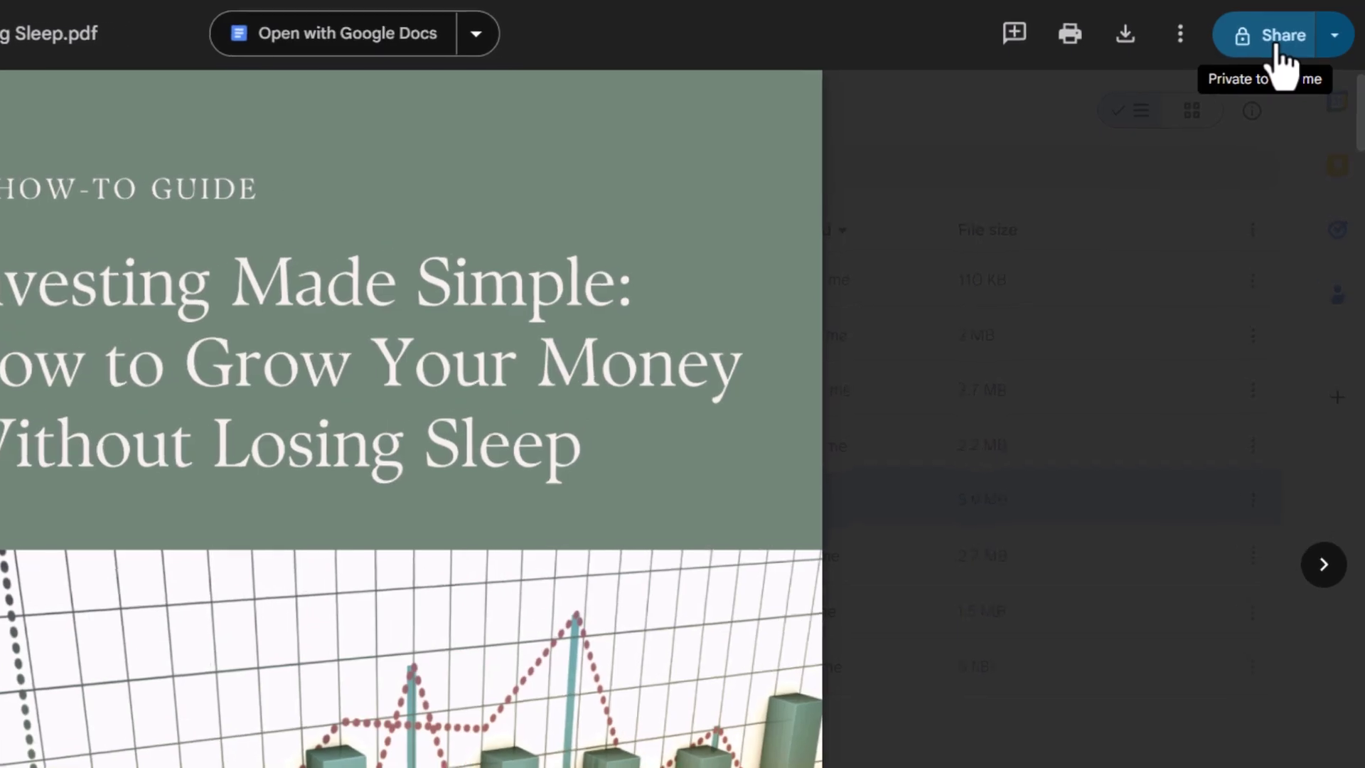
Set General access to Anyone with the link as Viewer and copy the link
{"action": "left_click", "coordinate": [1276, 47]}
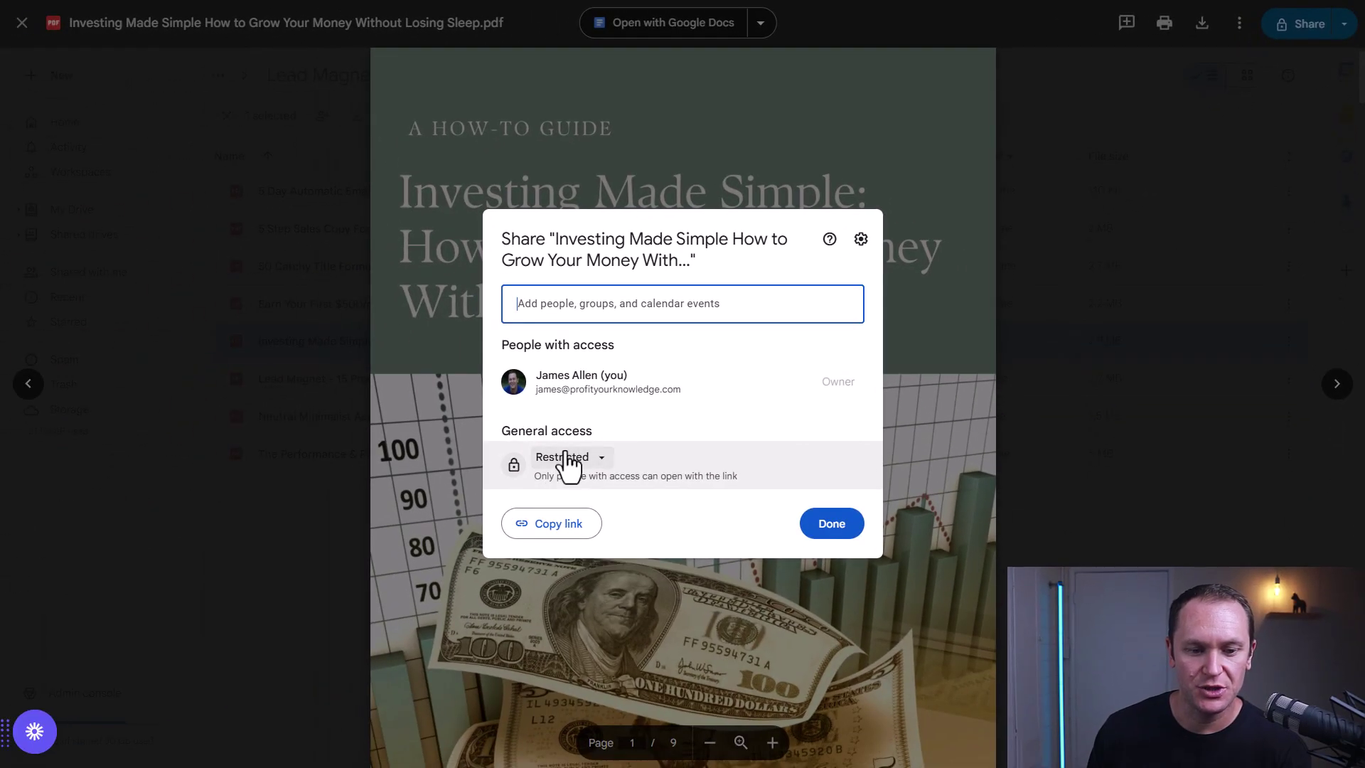
{"action": "left_click_drag", "start_coordinate": [513, 430], "coordinate": [594, 432]}
{"action": "left_click", "coordinate": [602, 460]}
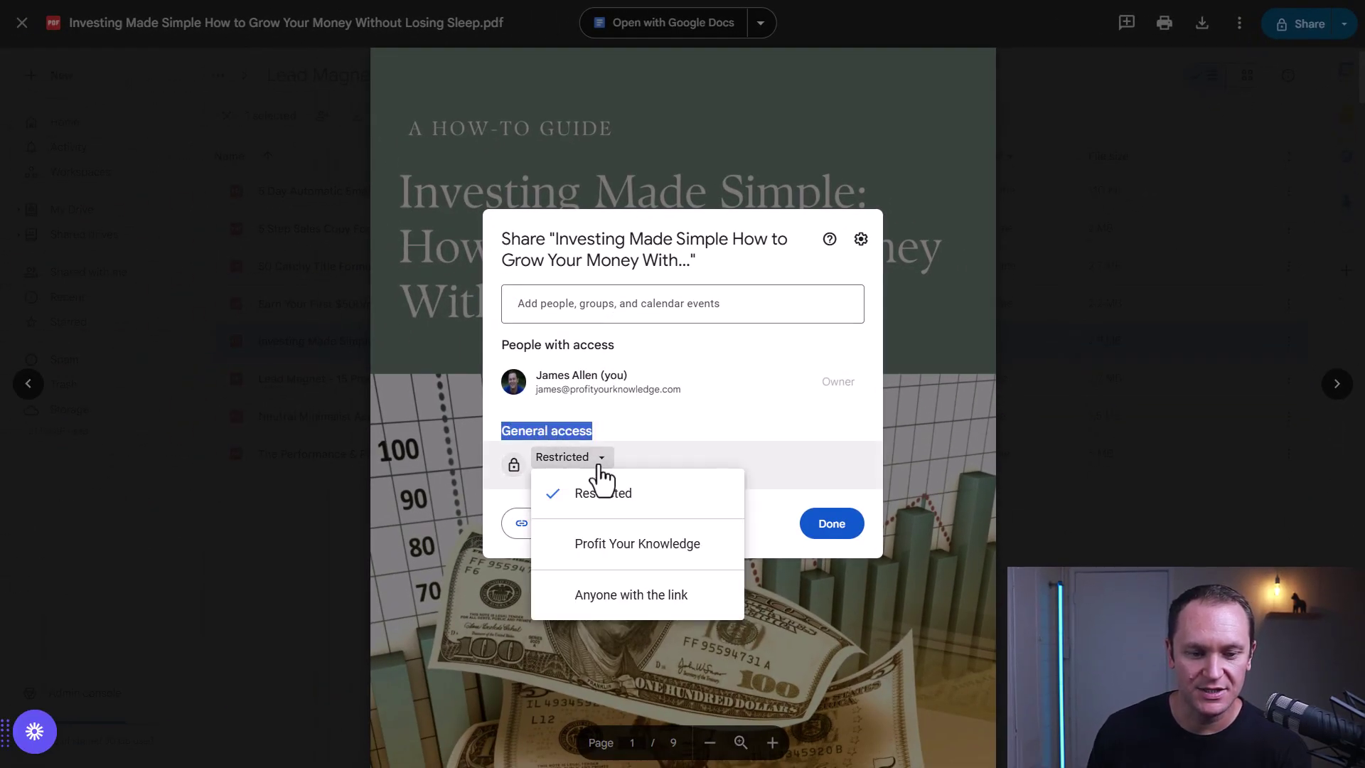
{"action": "left_click", "coordinate": [594, 599]}
{"action": "left_click", "coordinate": [836, 446]}
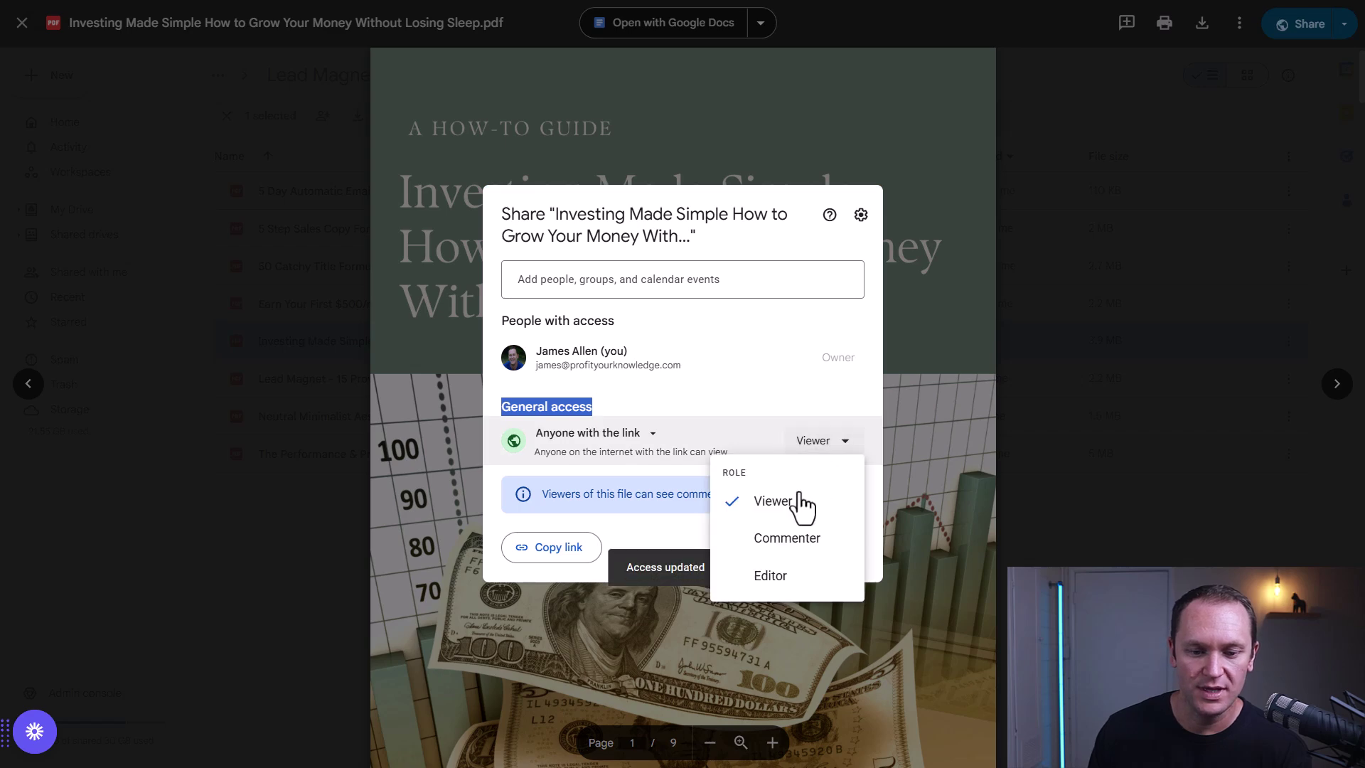
{"action": "left_click", "coordinate": [776, 506]}
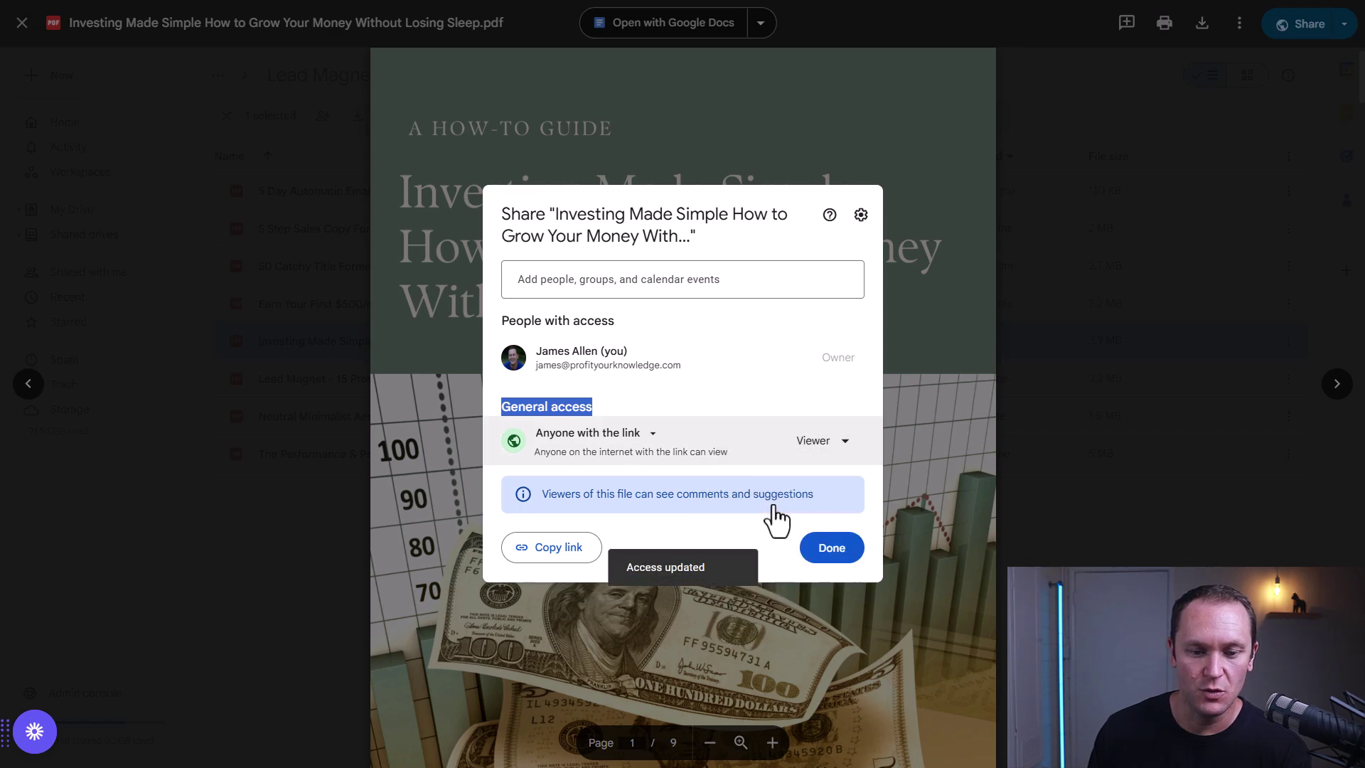
{"action": "left_click", "coordinate": [549, 547]}
{"action": "left_click", "coordinate": [830, 549]}
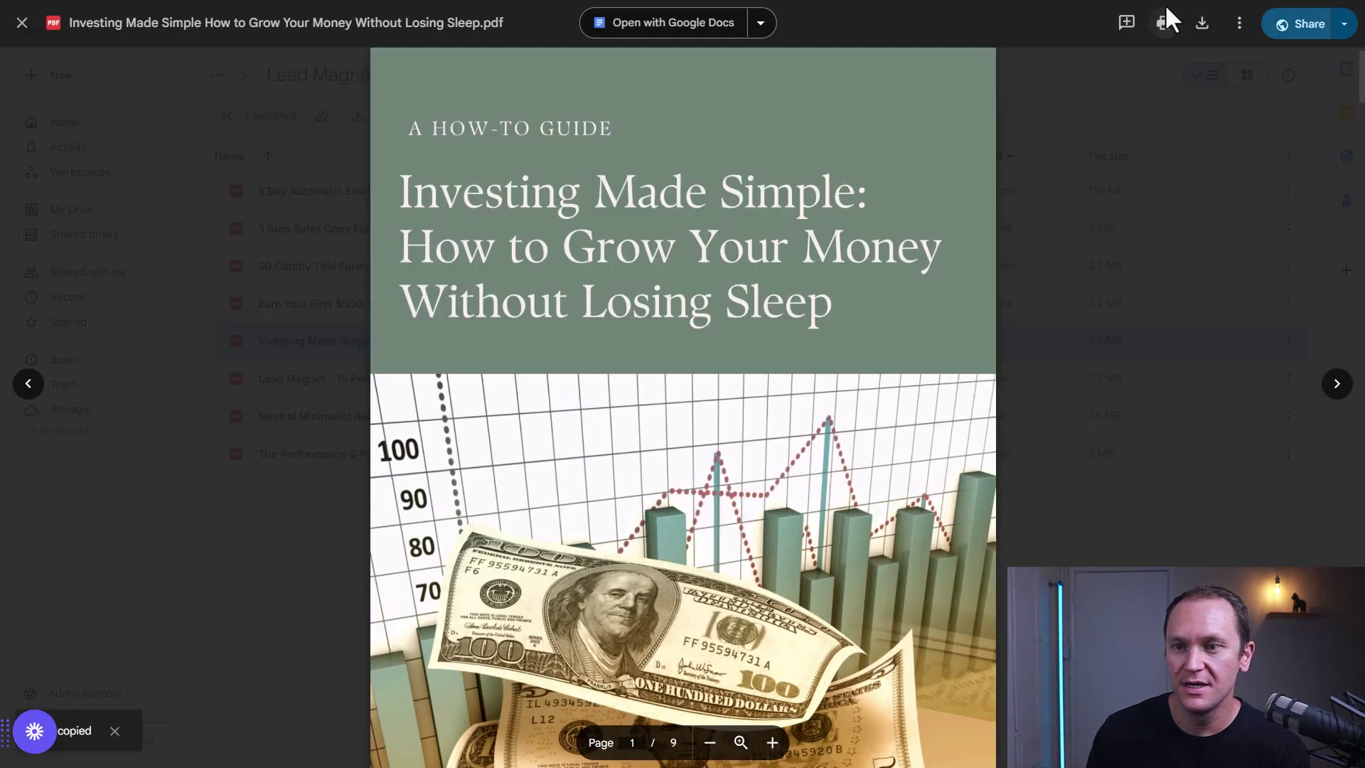
Open the copied Drive link in a new tab to confirm it works
{"action": "key", "text": "ctrl+t"}
{"action": "key", "text": "ctrl+v"}
{"action": "key", "text": "Return"}
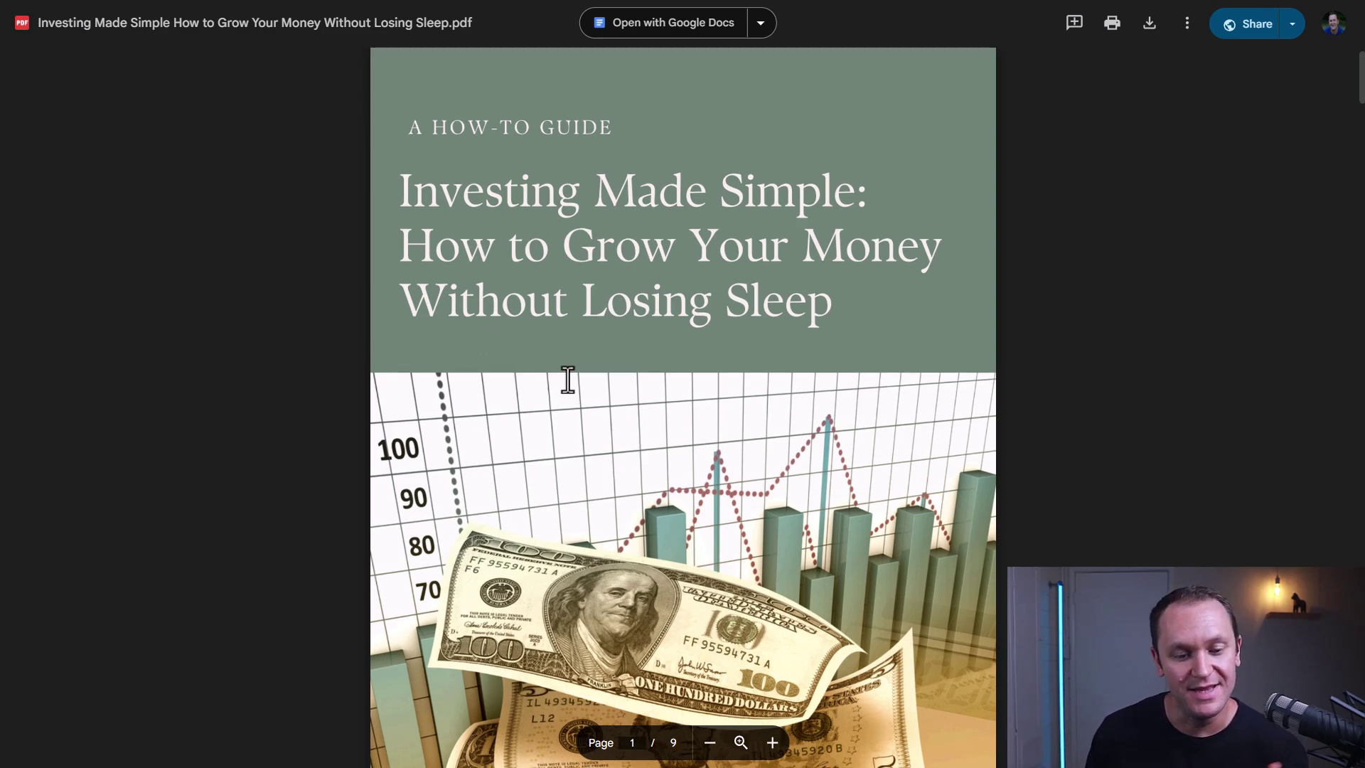
{"action": "scroll", "coordinate": [592, 367], "scroll_direction": "down", "scroll_amount": 6}
{"action": "scroll", "coordinate": [593, 367], "scroll_direction": "down", "scroll_amount": 15}
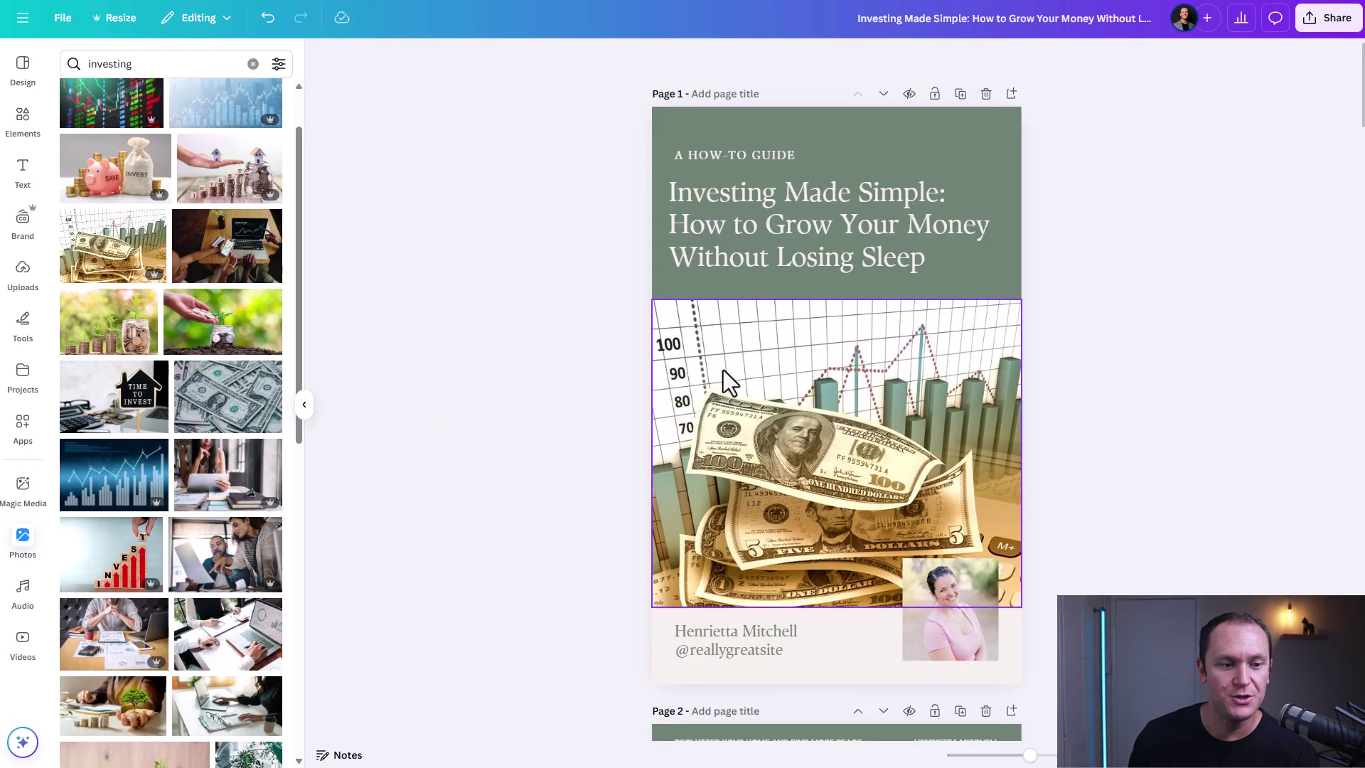
Download only the current page (Page 1) as a PNG, then return to Canva Home
{"action": "left_click", "coordinate": [1321, 31]}
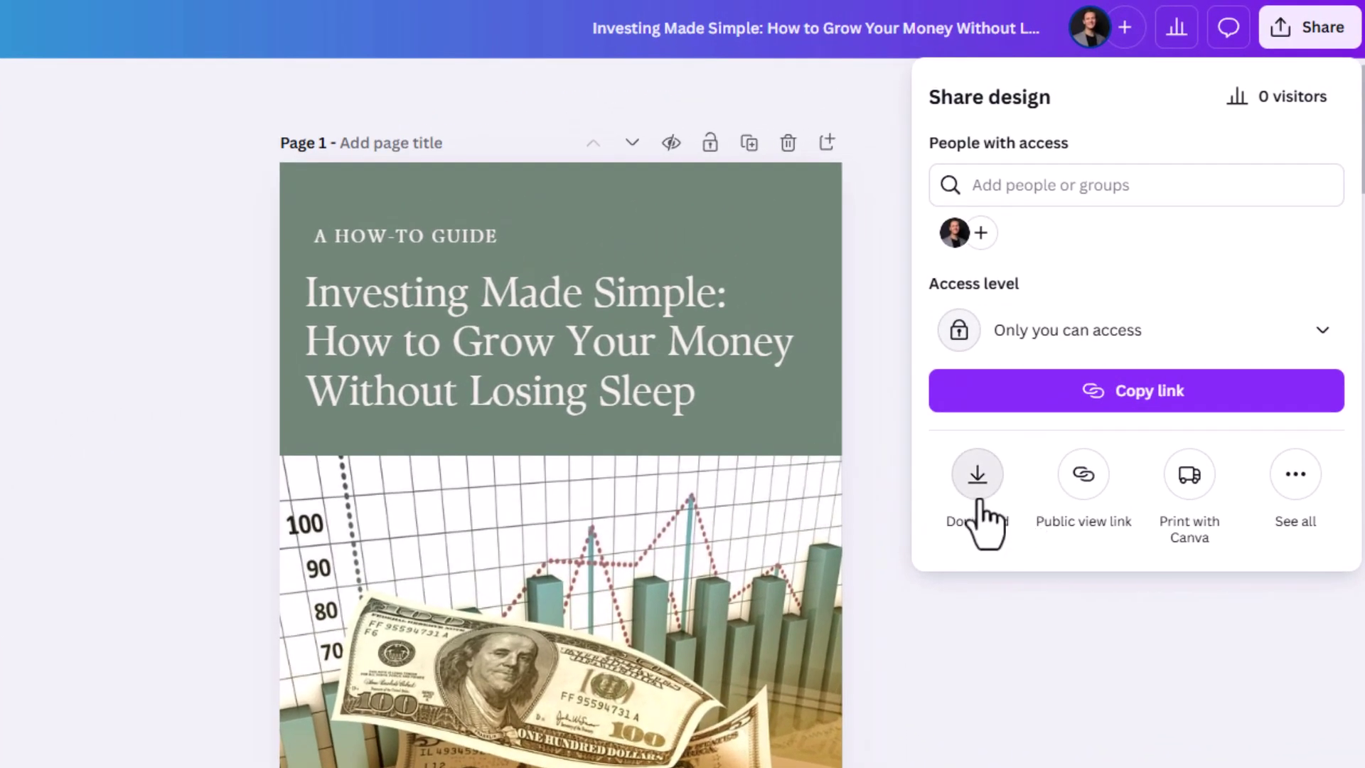
{"action": "left_click", "coordinate": [1107, 311]}
{"action": "left_click", "coordinate": [1081, 182]}
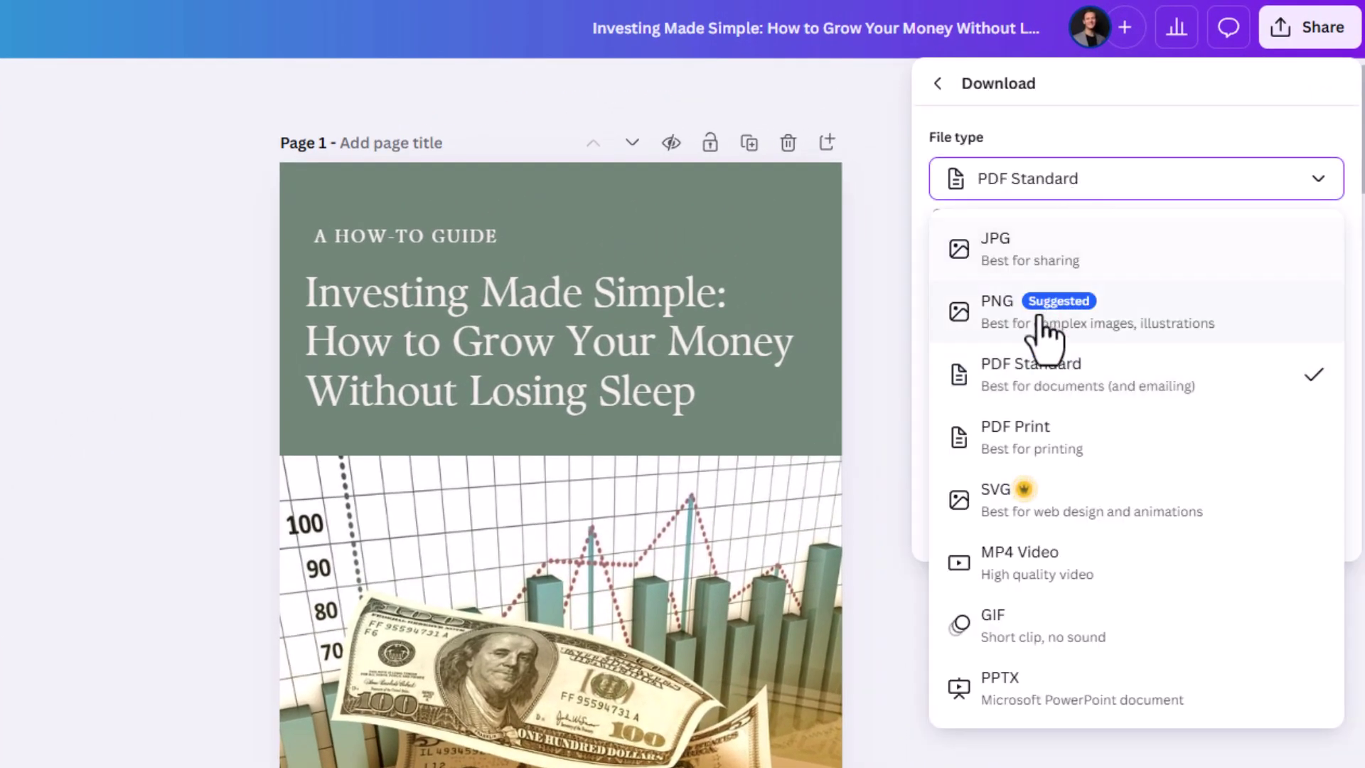
{"action": "left_click", "coordinate": [995, 334]}
{"action": "left_click", "coordinate": [1038, 482]}
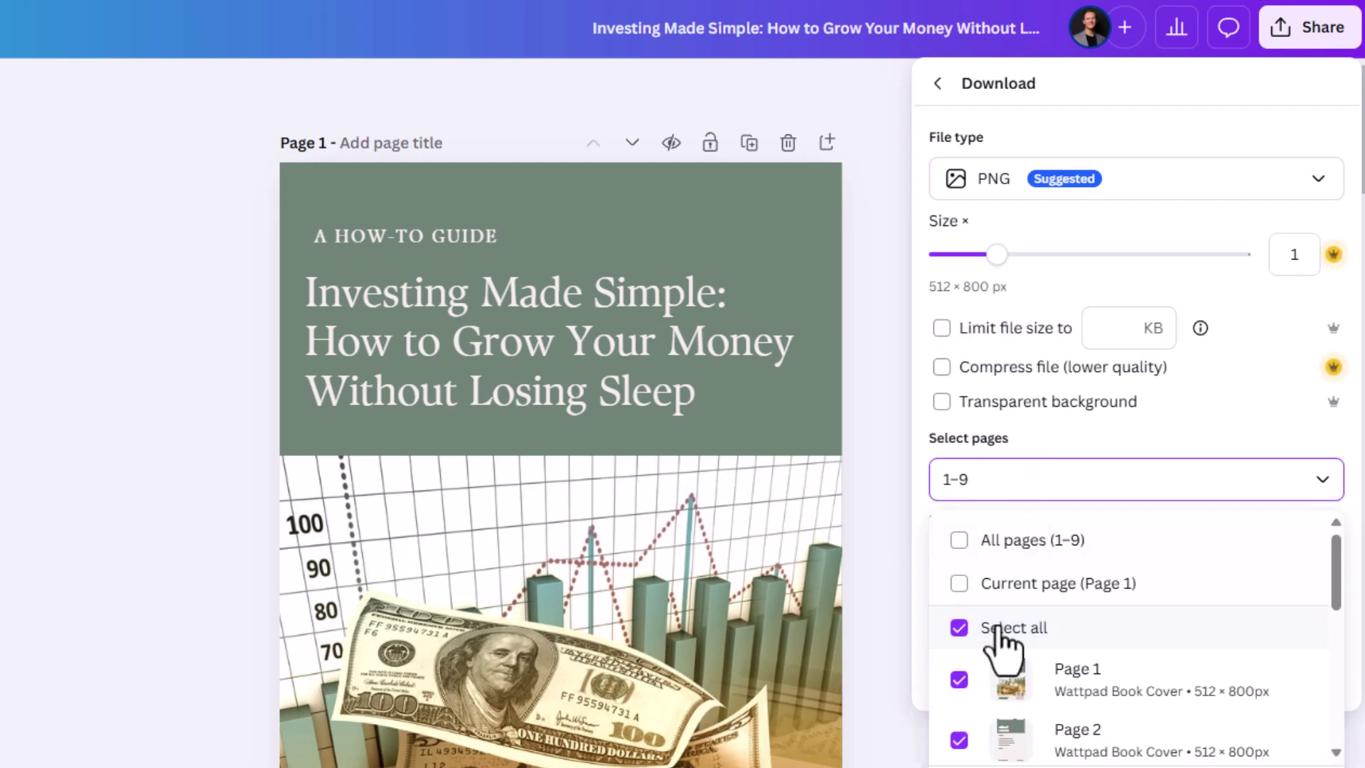
{"action": "left_click", "coordinate": [982, 584]}
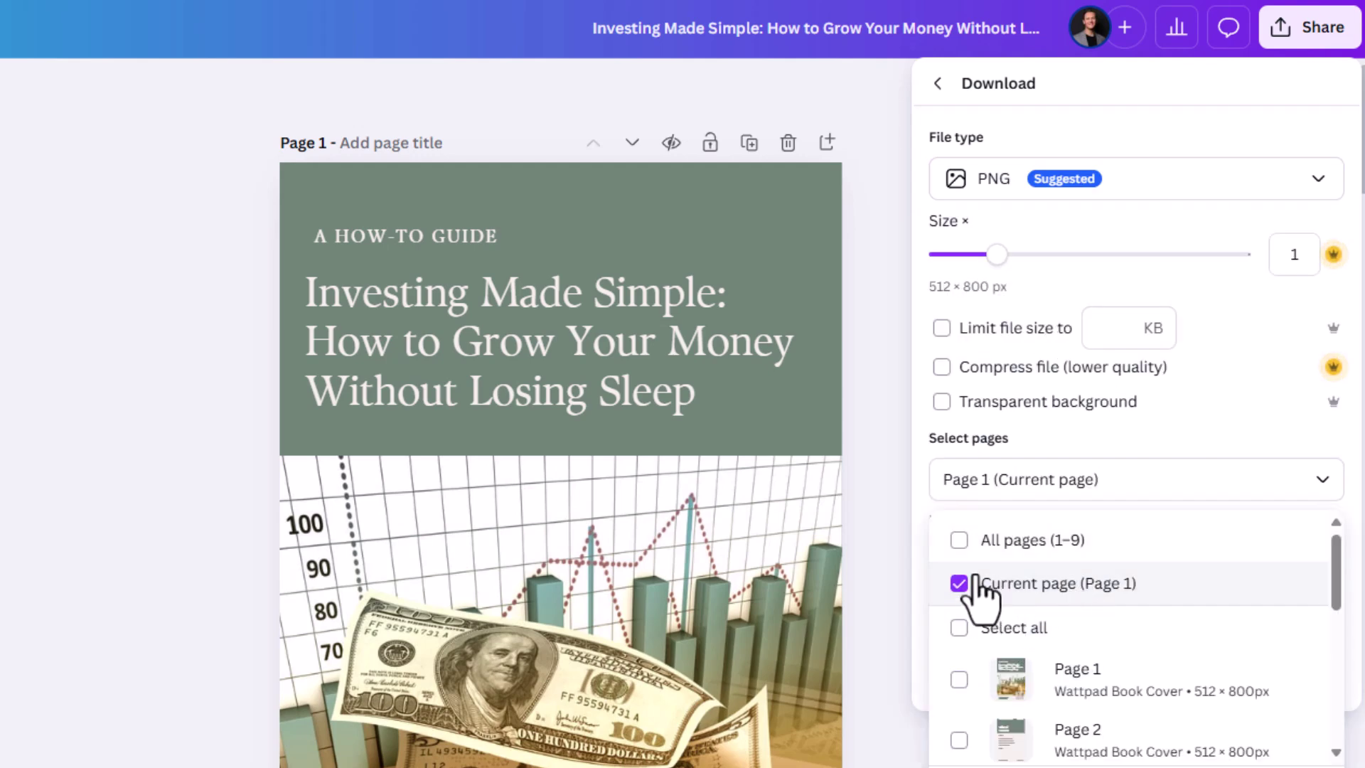
{"action": "left_click", "coordinate": [921, 633]}
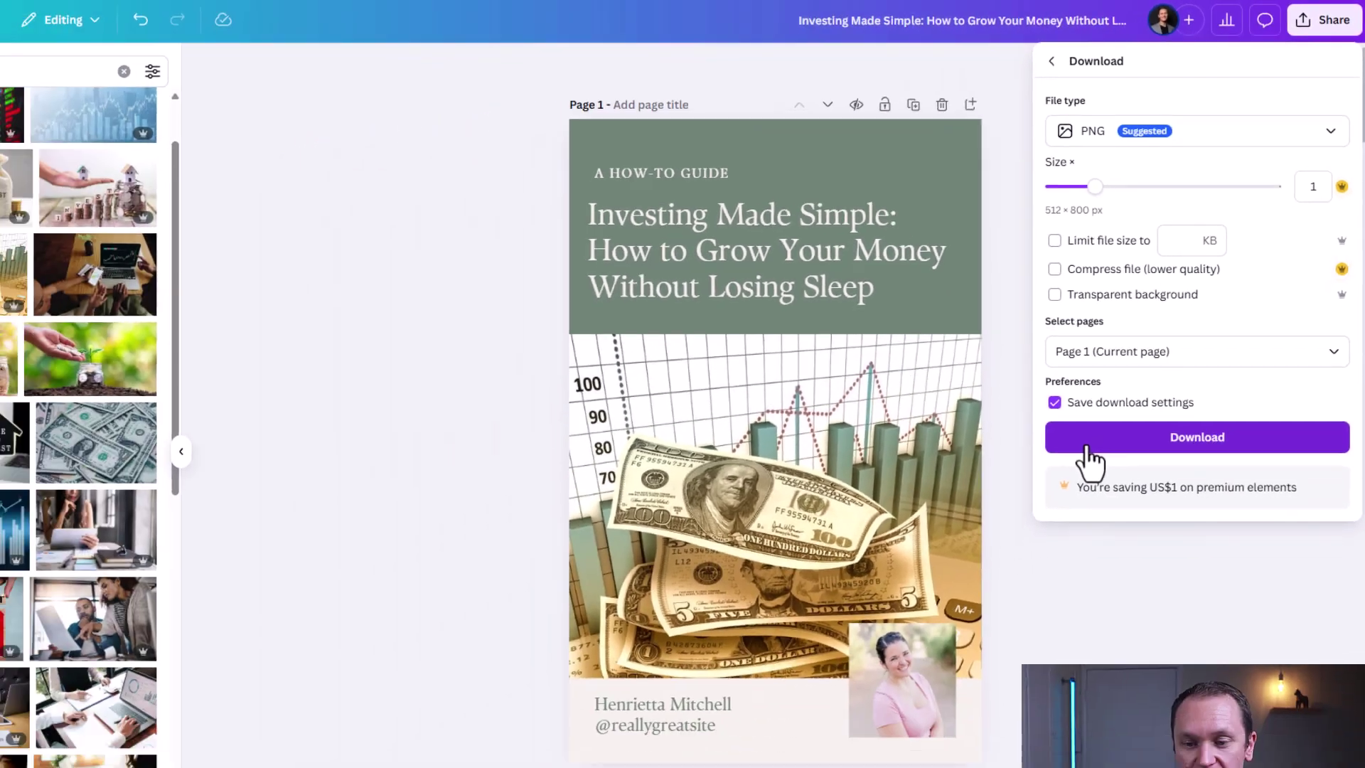
{"action": "left_click", "coordinate": [986, 610]}
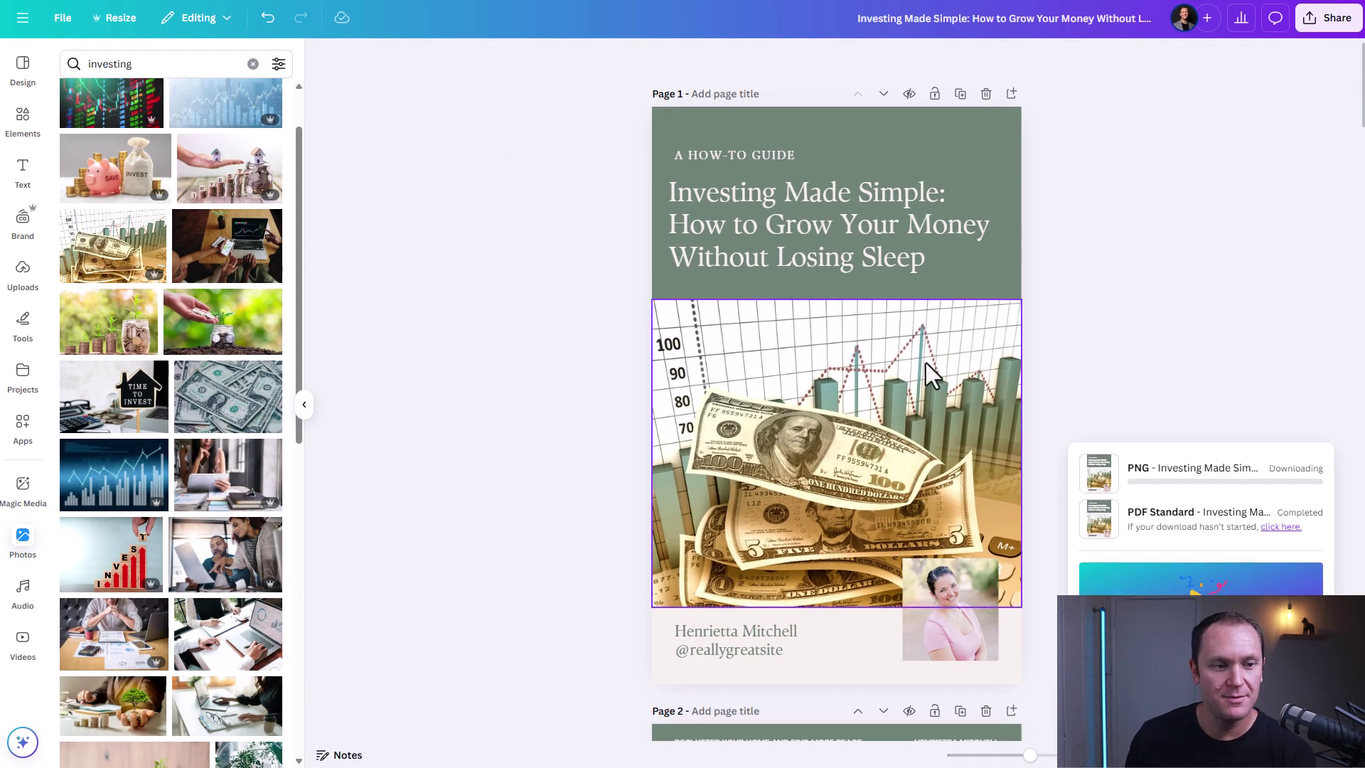
{"action": "left_click", "coordinate": [23, 17]}
{"action": "left_click", "coordinate": [20, 117]}
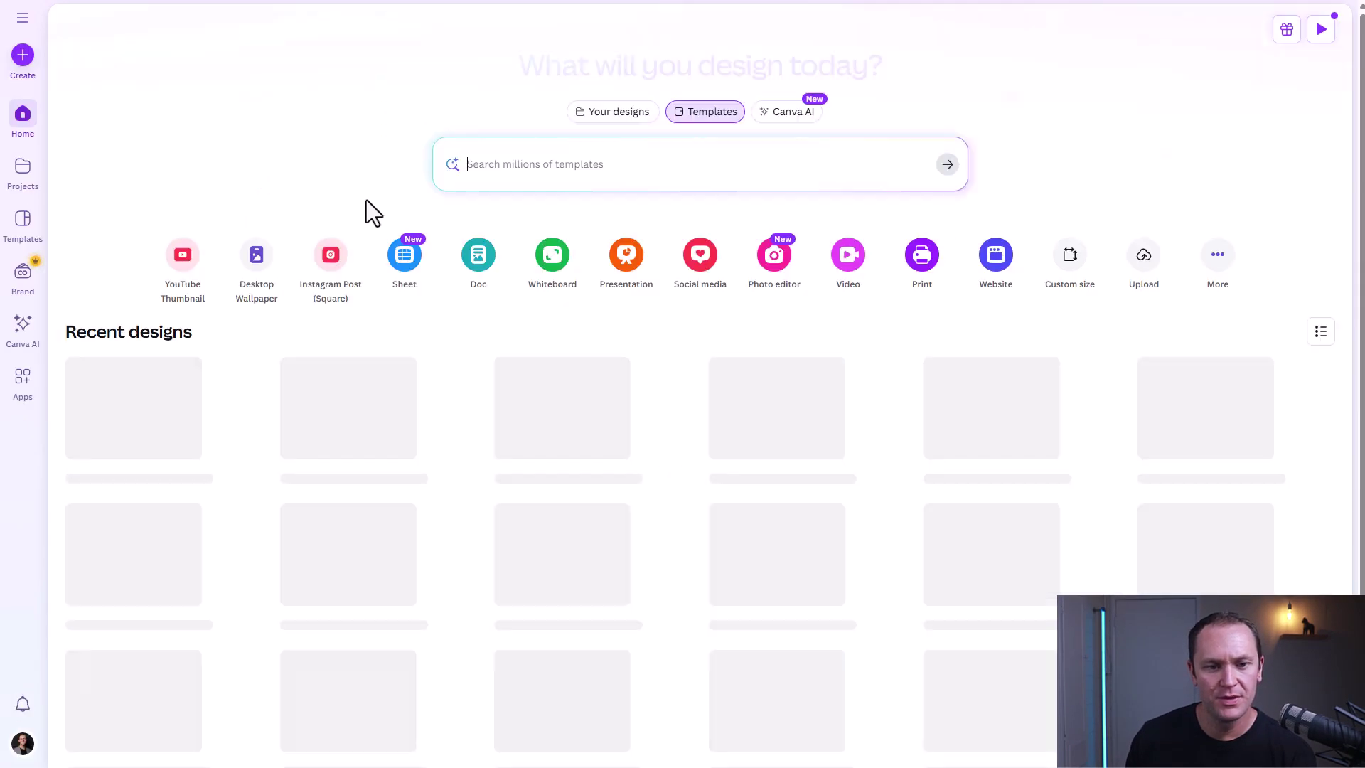
Search Canva templates for 'smart mockups'
{"action": "type", "text": "smar"}
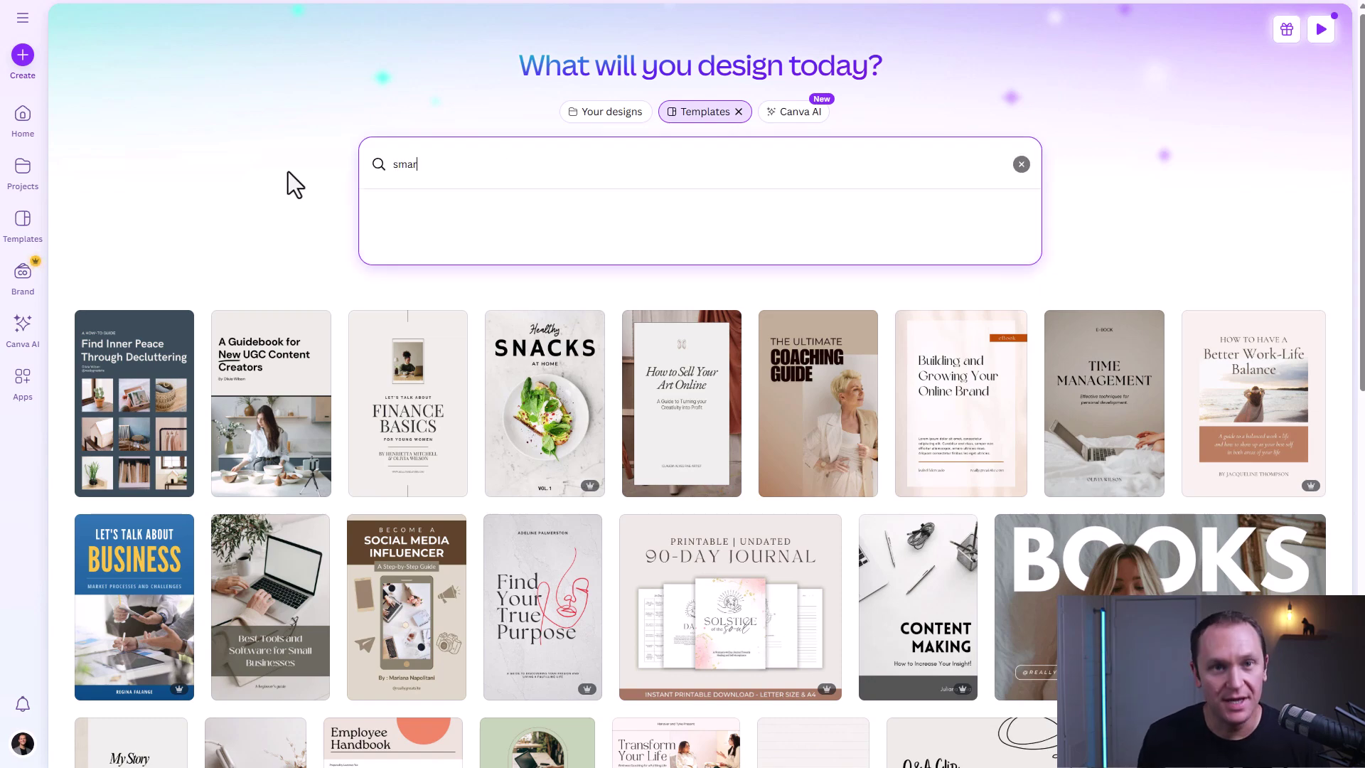
{"action": "type", "text": "t mockups"}
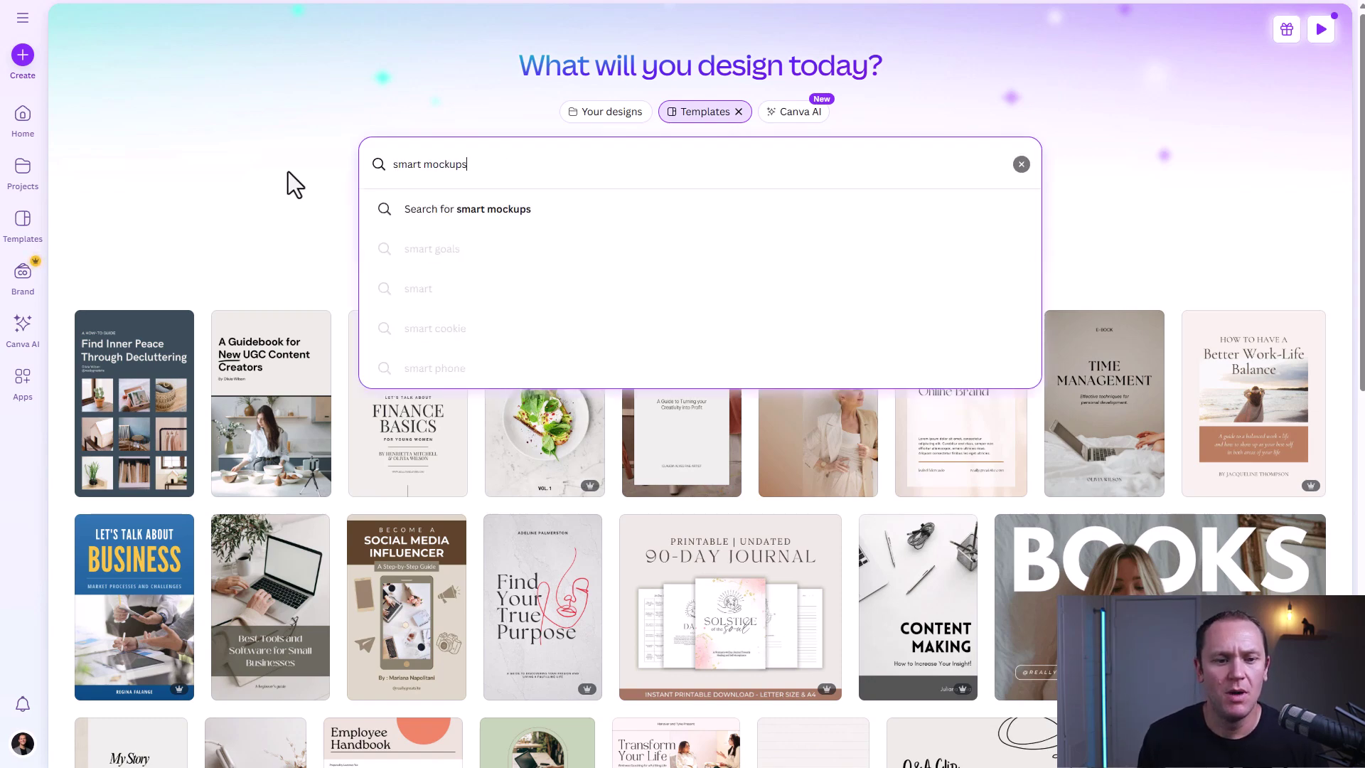
{"action": "key", "text": "Return"}
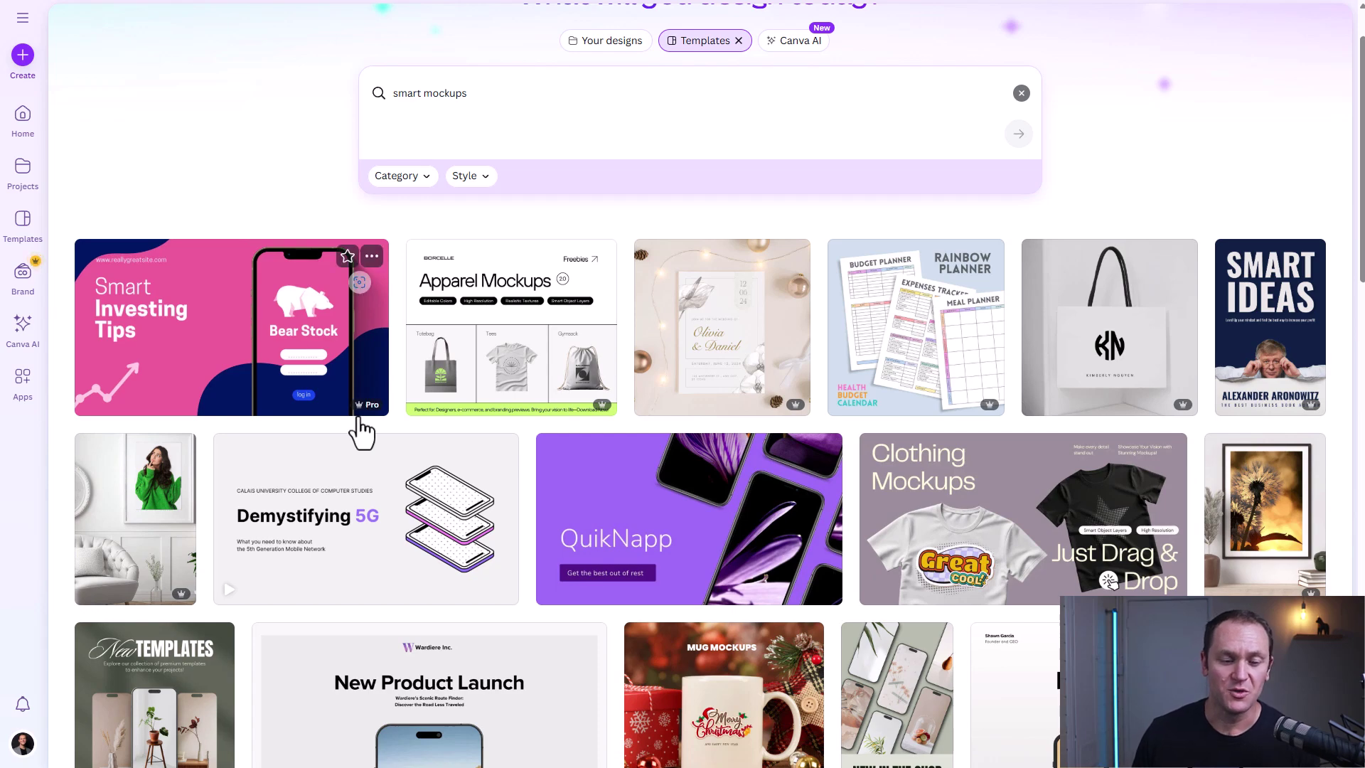
{"action": "scroll", "coordinate": [361, 431], "scroll_direction": "down", "scroll_amount": 8}
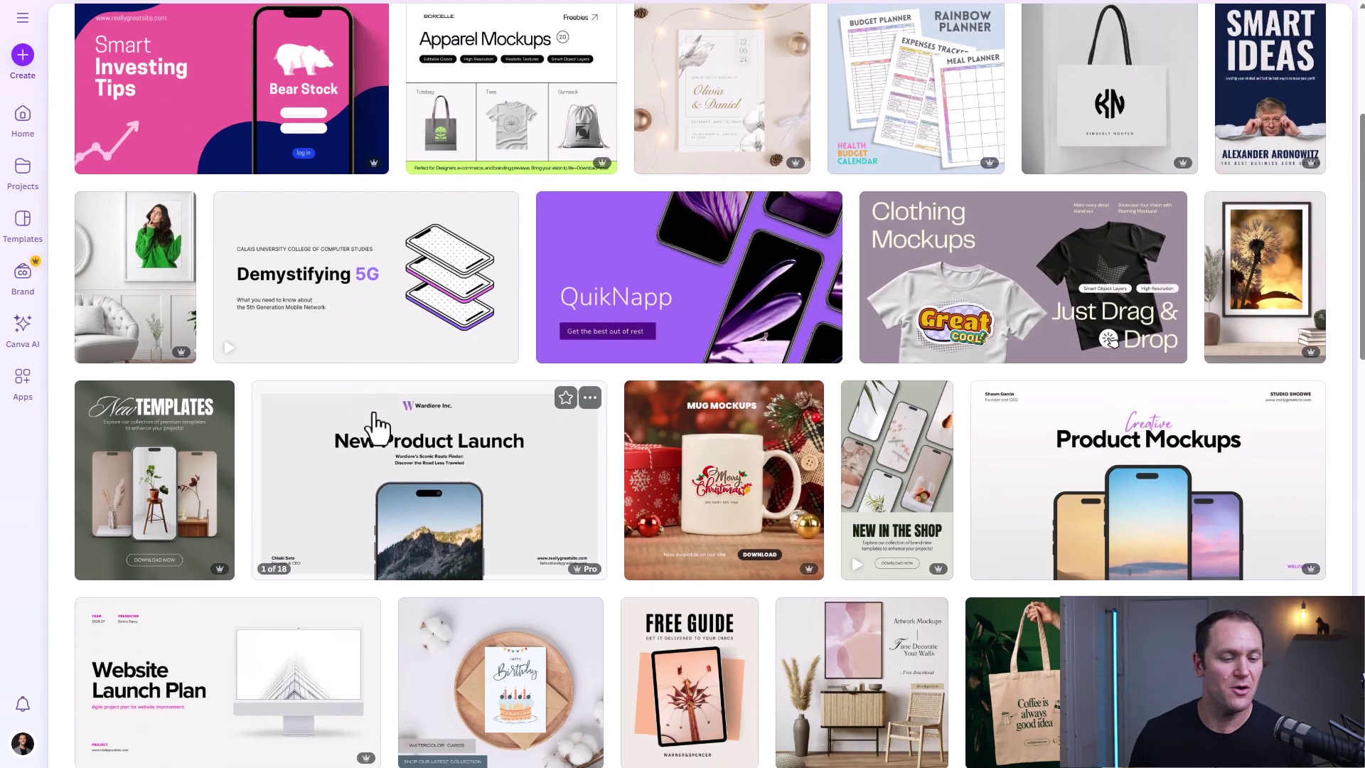
{"action": "scroll", "coordinate": [359, 327], "scroll_direction": "down", "scroll_amount": 3}
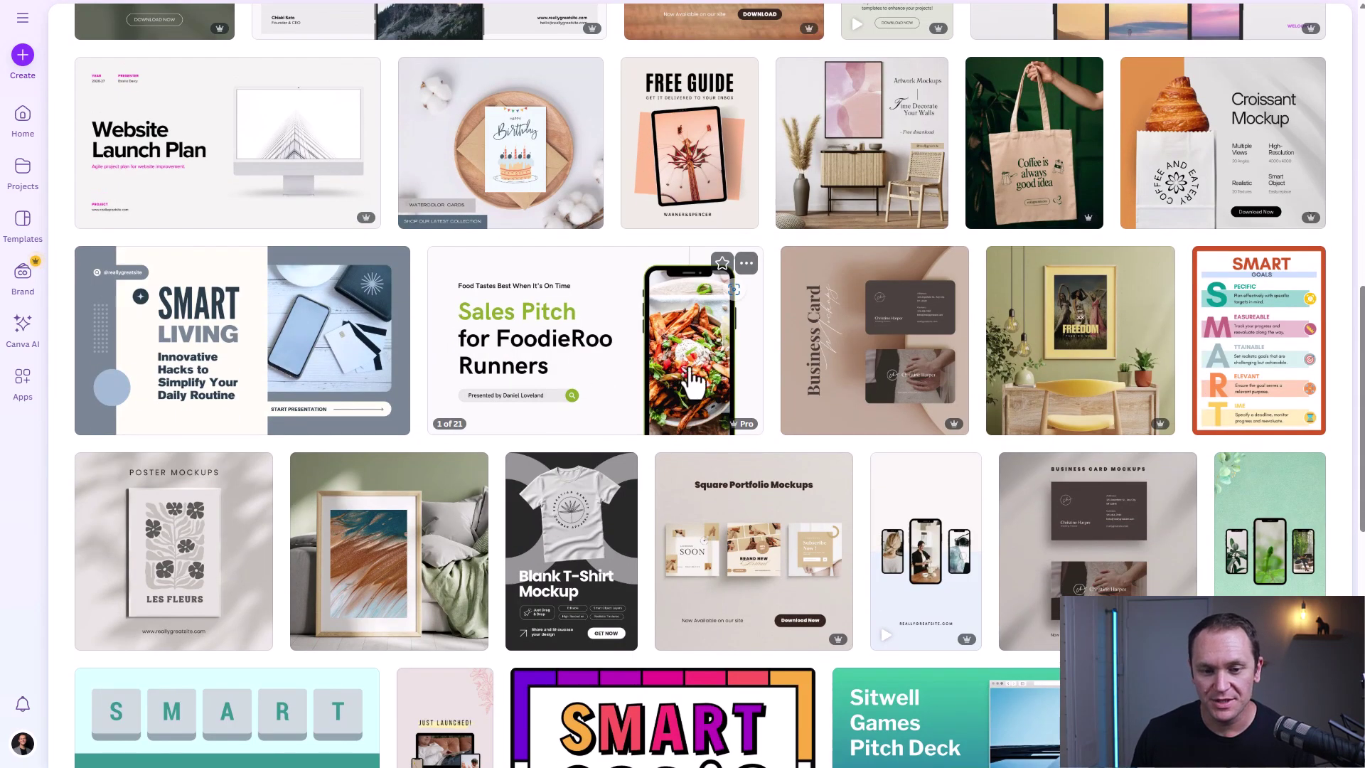
{"action": "scroll", "coordinate": [826, 401], "scroll_direction": "up", "scroll_amount": 2}
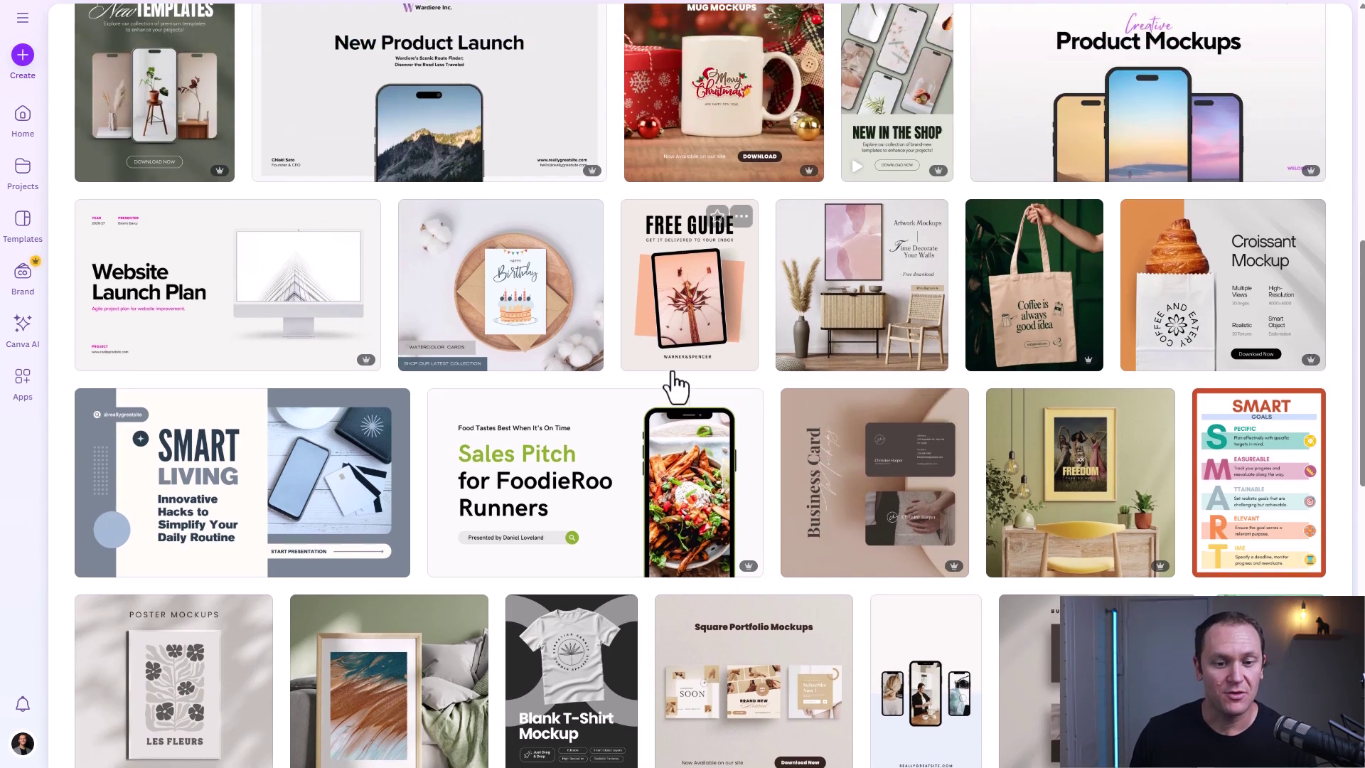
Open the Beige Soft Free Guide tablet mockup and customize it as a new design
{"action": "left_click", "coordinate": [679, 308]}
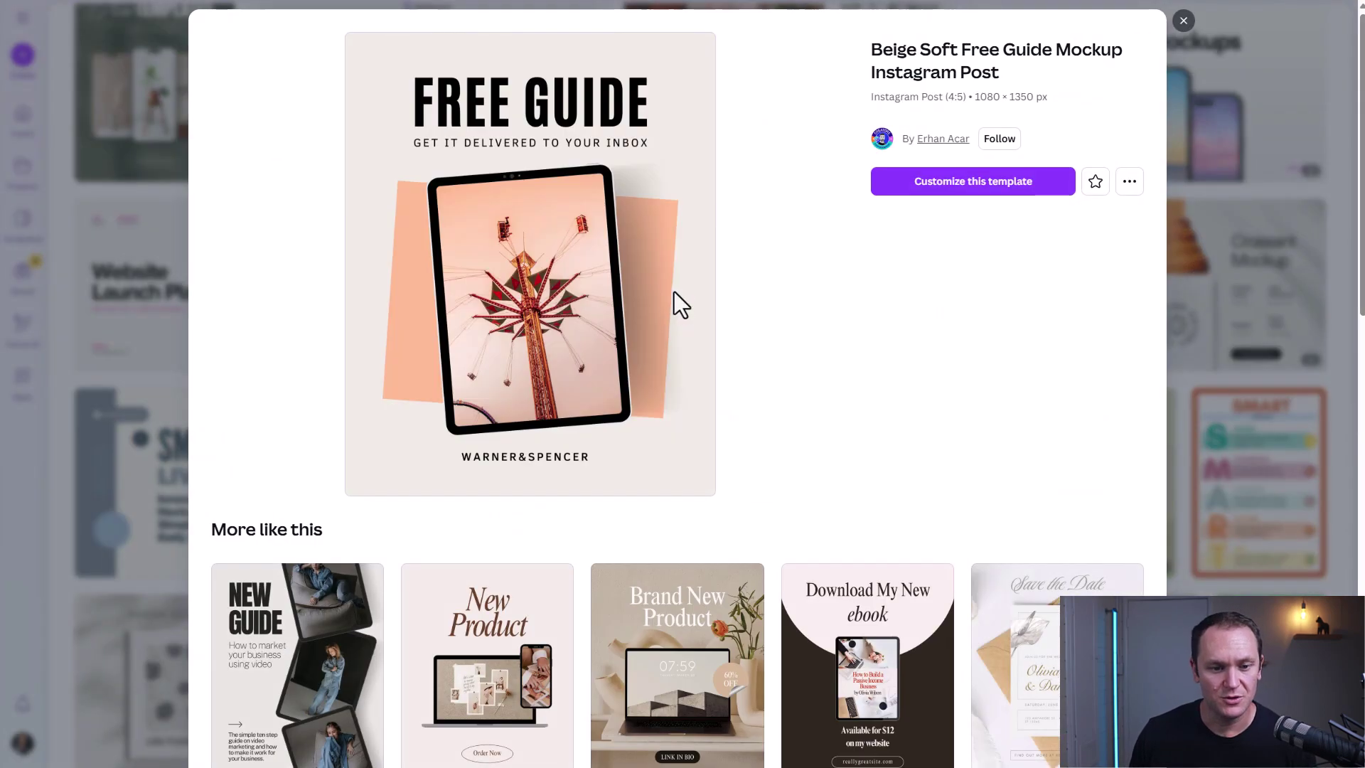
{"action": "scroll", "coordinate": [609, 411], "scroll_direction": "down", "scroll_amount": 4}
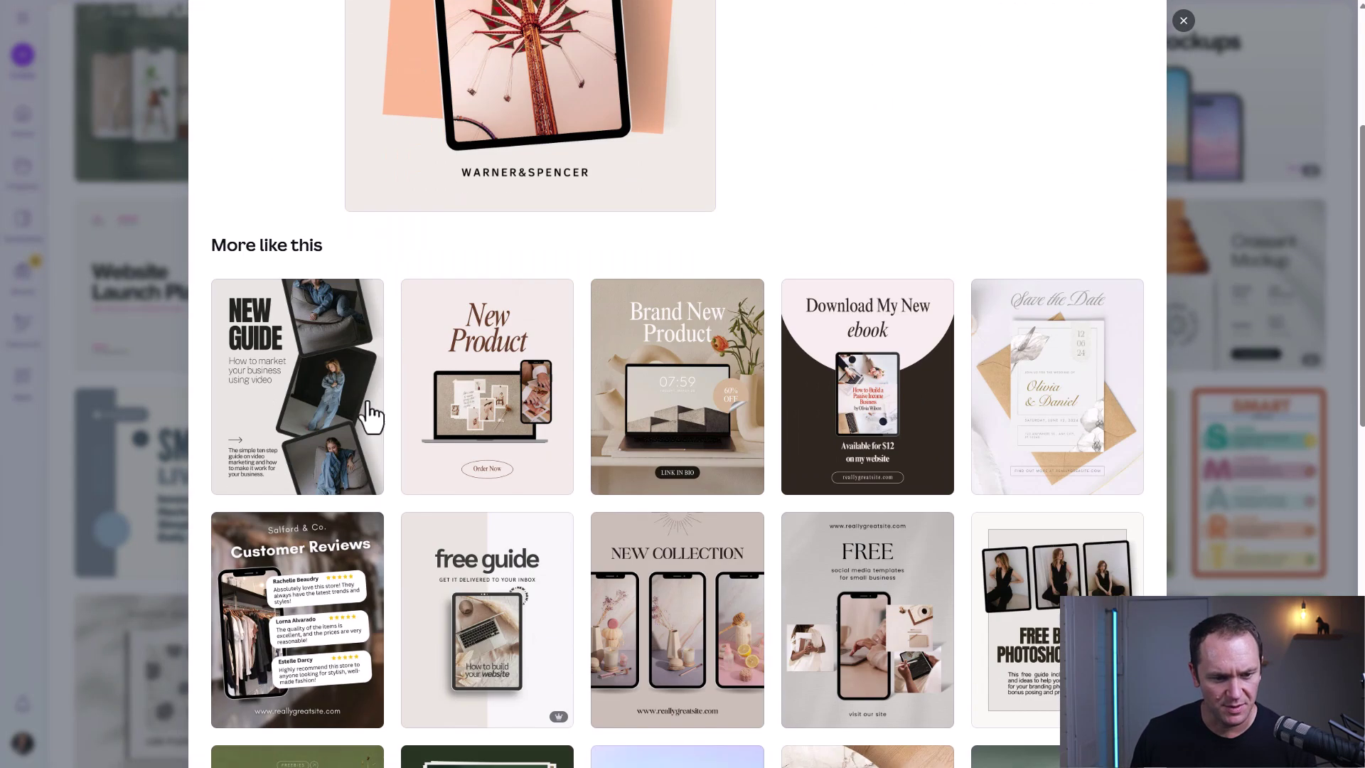
{"action": "scroll", "coordinate": [334, 411], "scroll_direction": "down", "scroll_amount": 1}
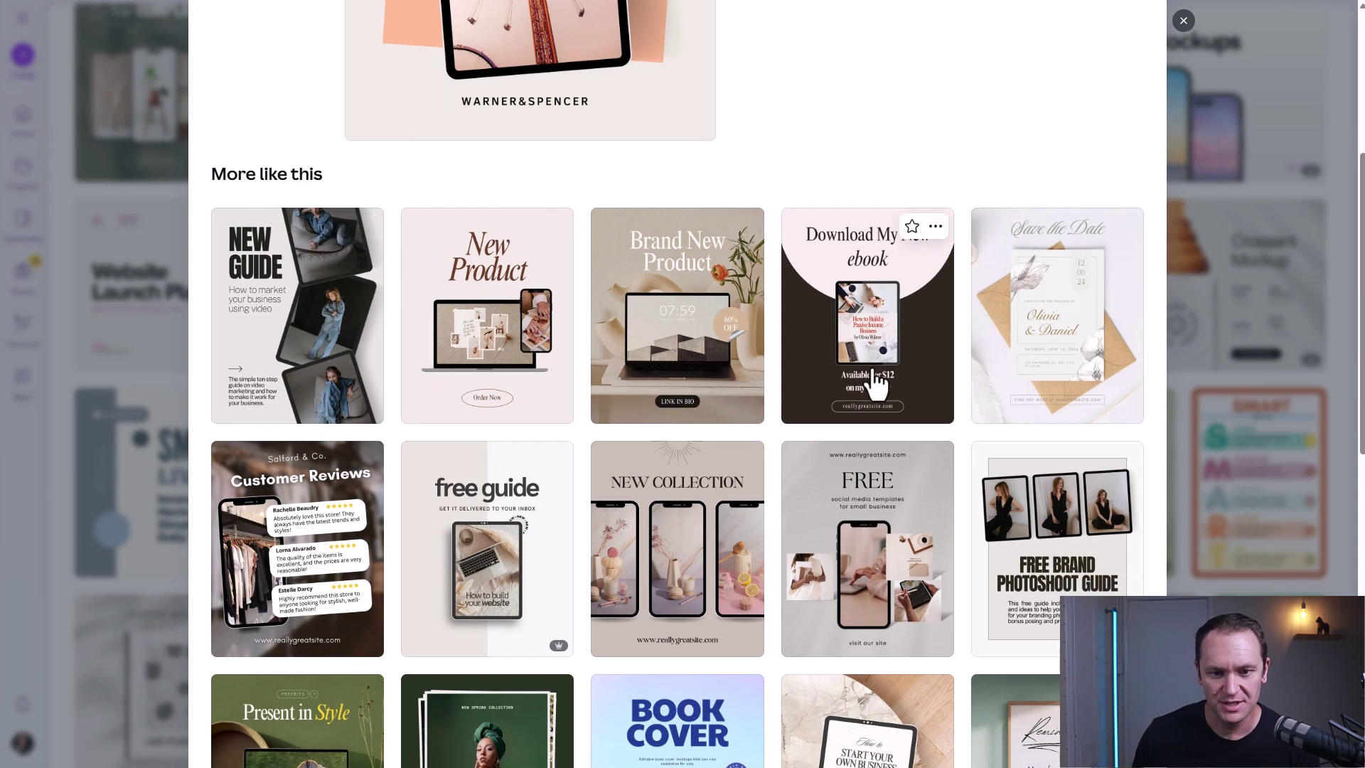
{"action": "scroll", "coordinate": [843, 376], "scroll_direction": "down", "scroll_amount": 2}
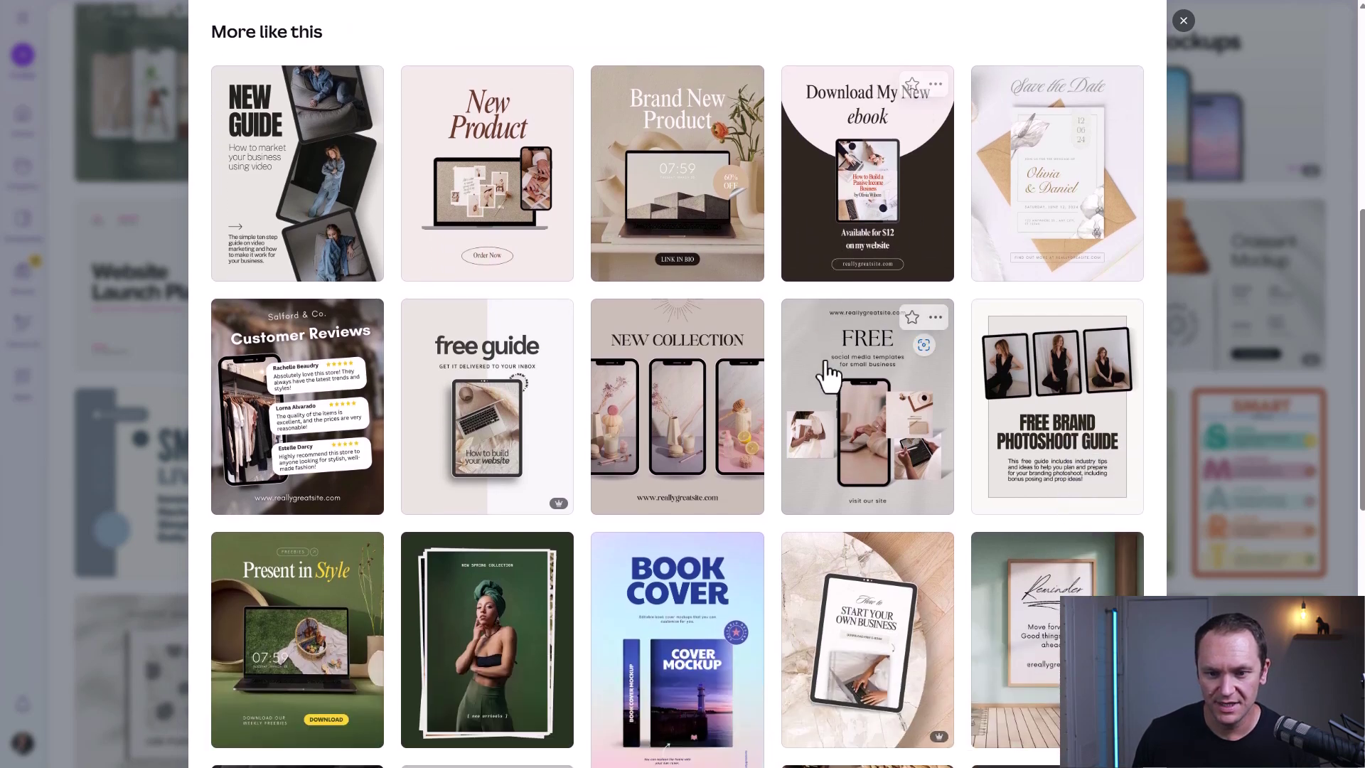
{"action": "scroll", "coordinate": [828, 375], "scroll_direction": "down", "scroll_amount": 1}
{"action": "left_click", "coordinate": [487, 334]}
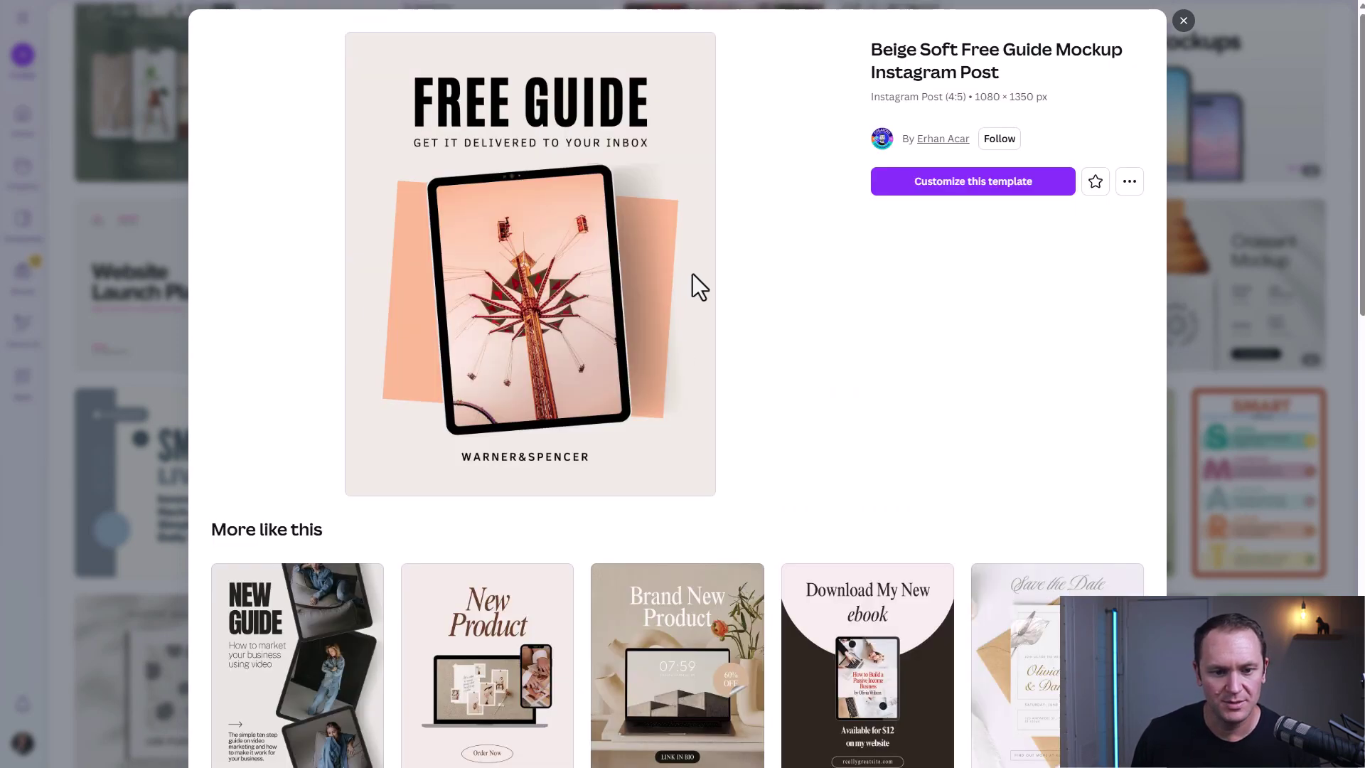
{"action": "left_click", "coordinate": [885, 187]}
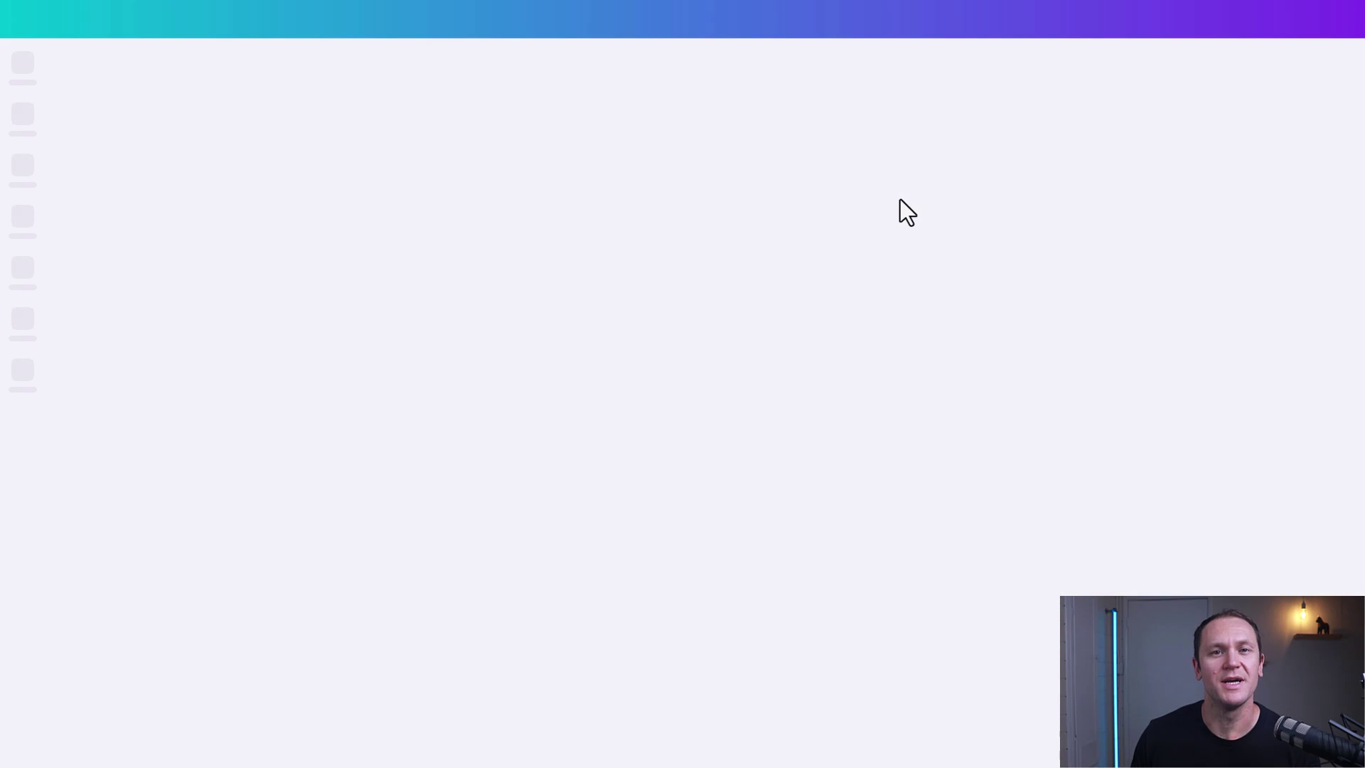
{"action": "left_click", "coordinate": [642, 421]}
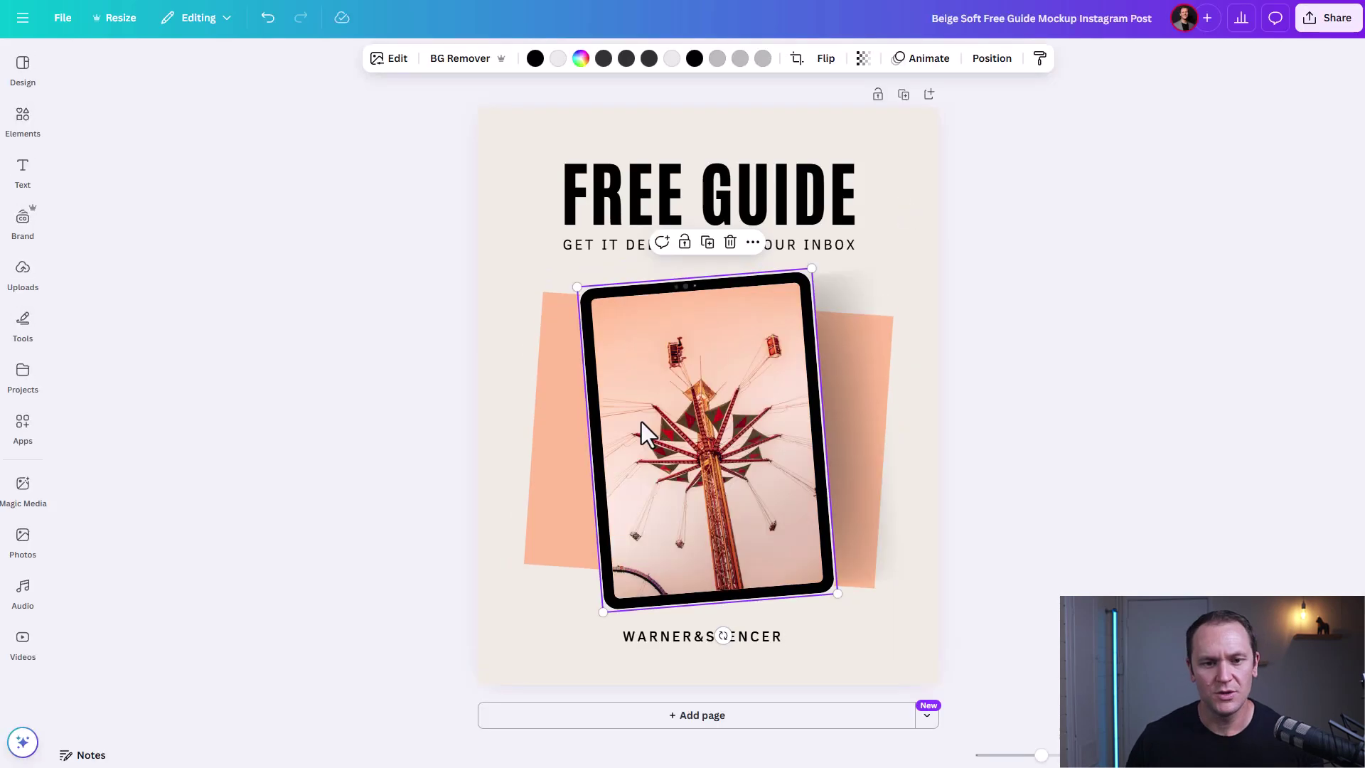
Edit the FREE GUIDE heading and fill the tablet screen with the uploaded ebook cover
{"action": "double_click", "coordinate": [684, 177]}
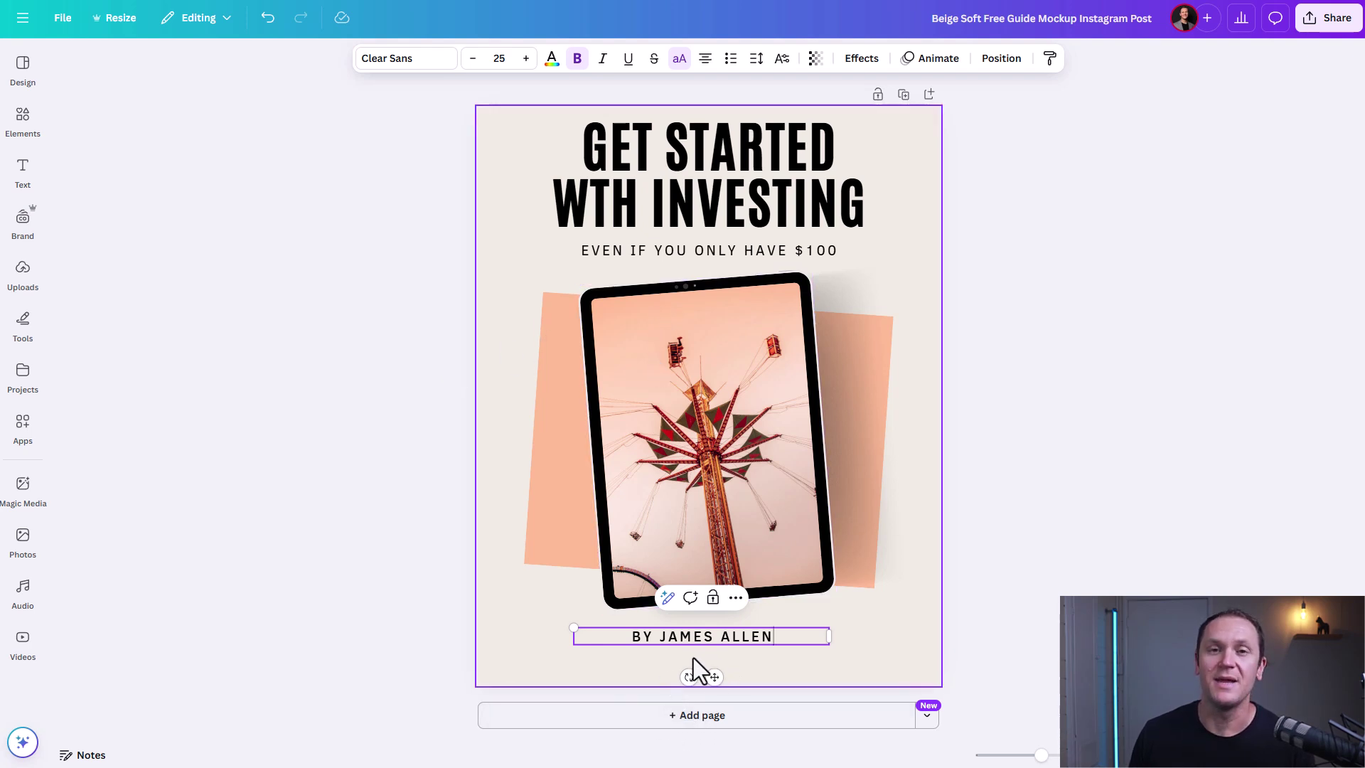
{"action": "double_click", "coordinate": [669, 402]}
{"action": "key", "text": "Delete"}
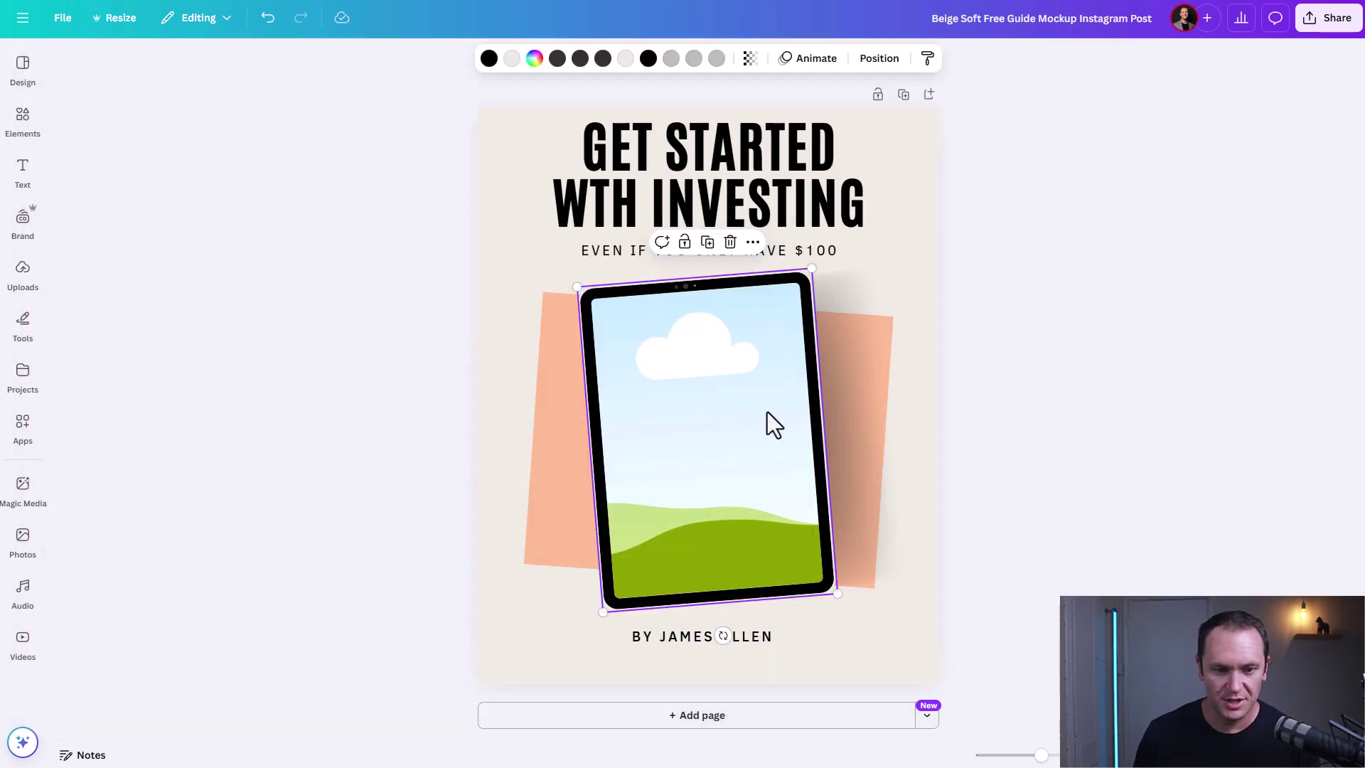
{"action": "left_click", "coordinate": [24, 283]}
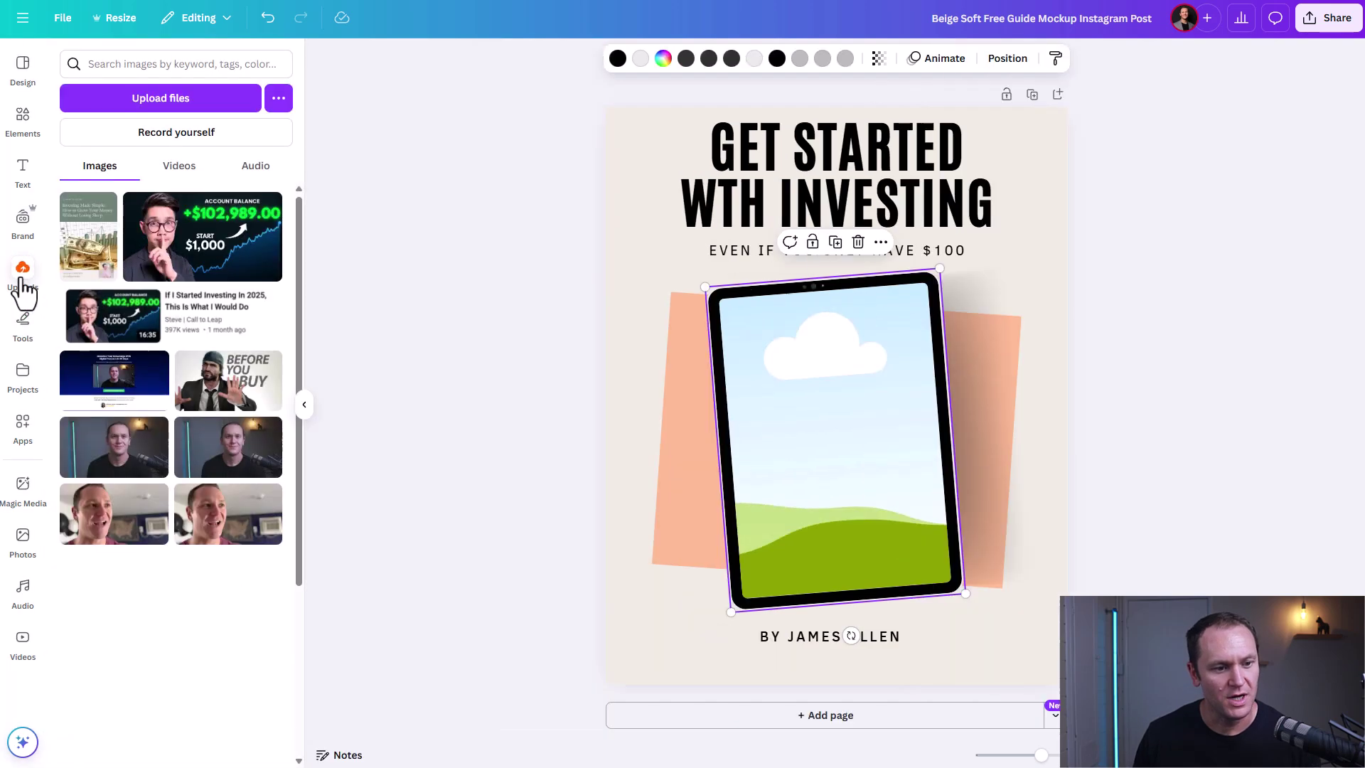
{"action": "left_click", "coordinate": [89, 241]}
{"action": "left_click", "coordinate": [506, 273]}
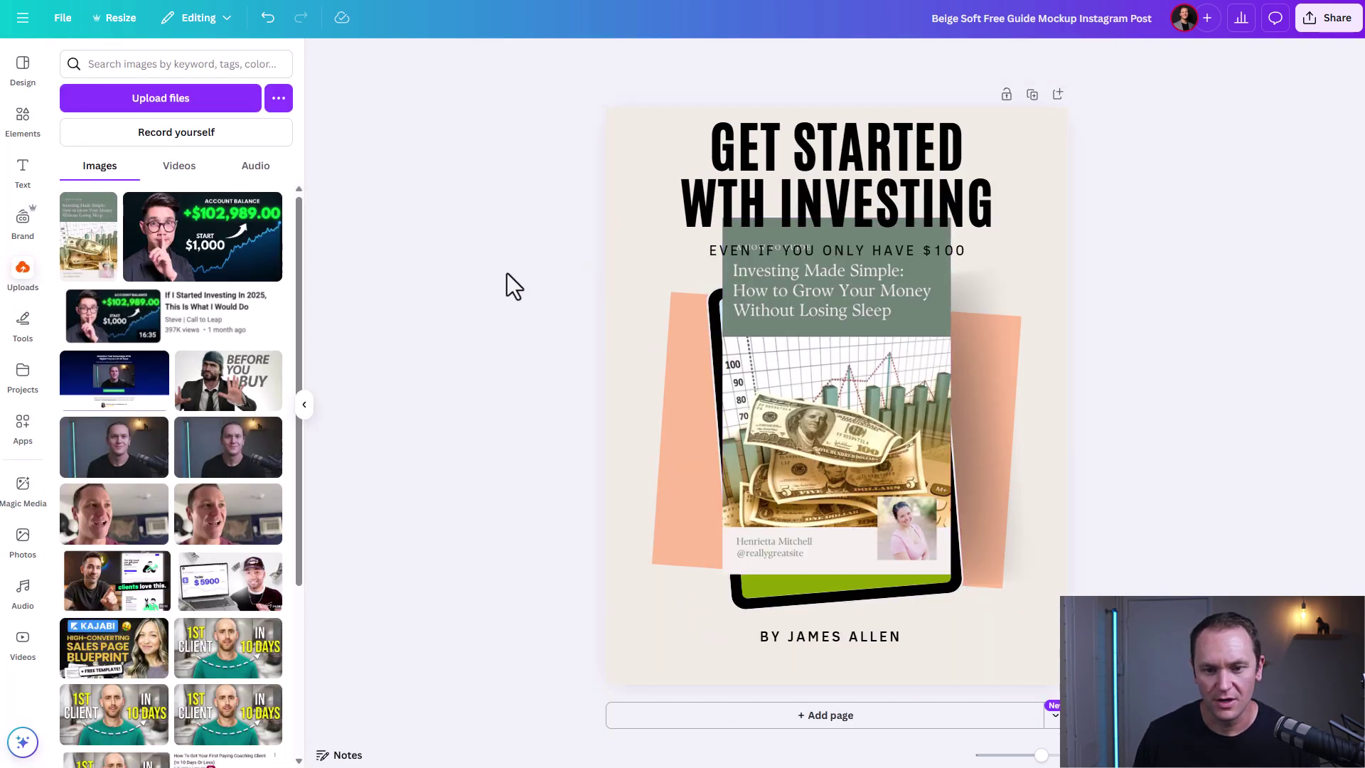
{"action": "left_click", "coordinate": [797, 356]}
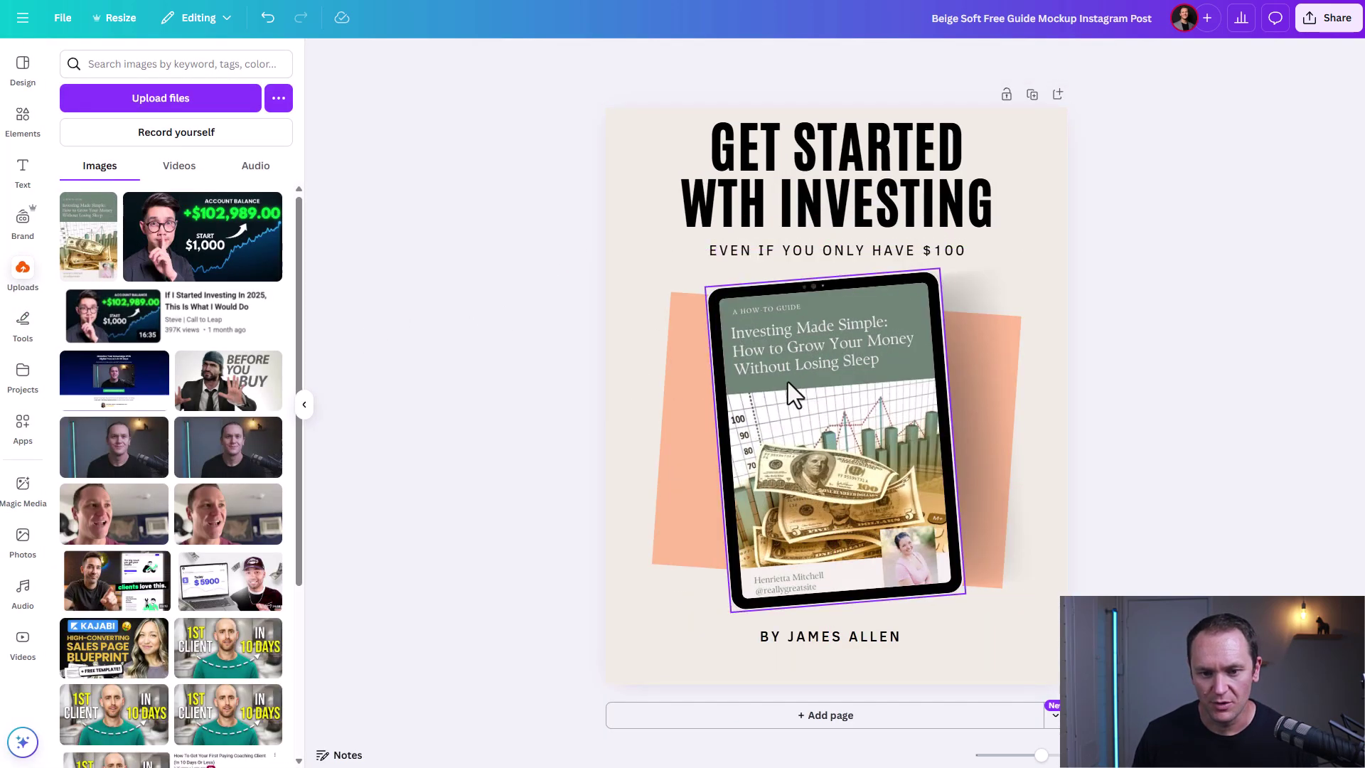
Recolour the peach backdrop shape gray-green to match the cover
{"action": "left_click", "coordinate": [697, 496]}
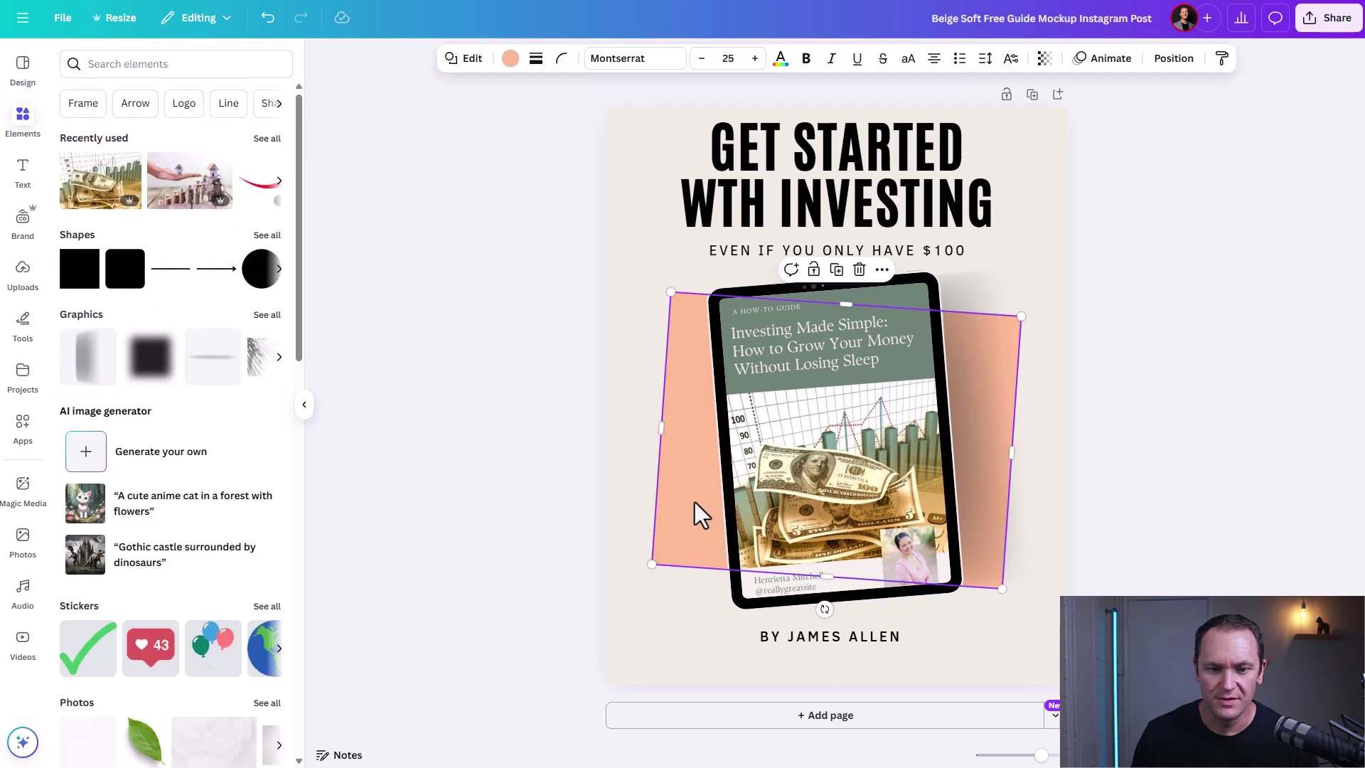
{"action": "left_click", "coordinate": [511, 59]}
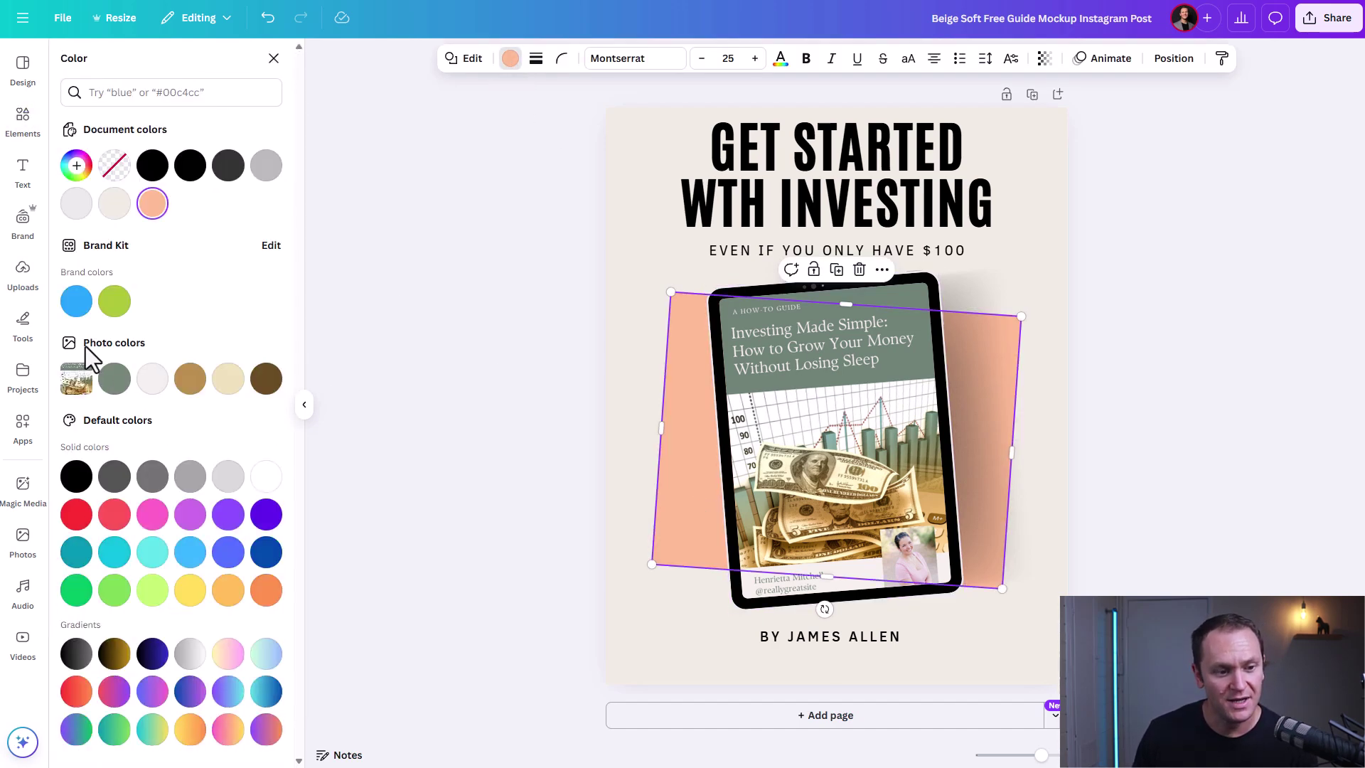
{"action": "left_click", "coordinate": [115, 380]}
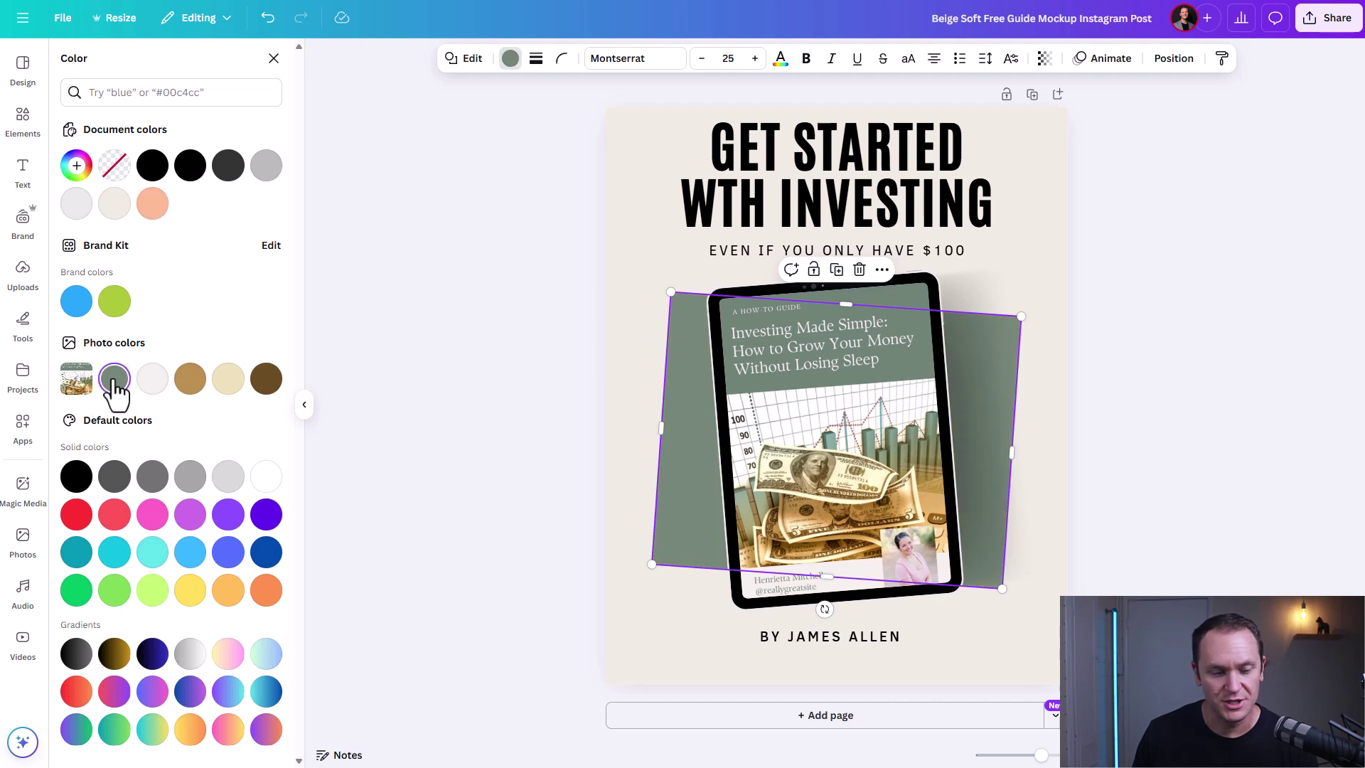
{"action": "key", "text": "Escape"}
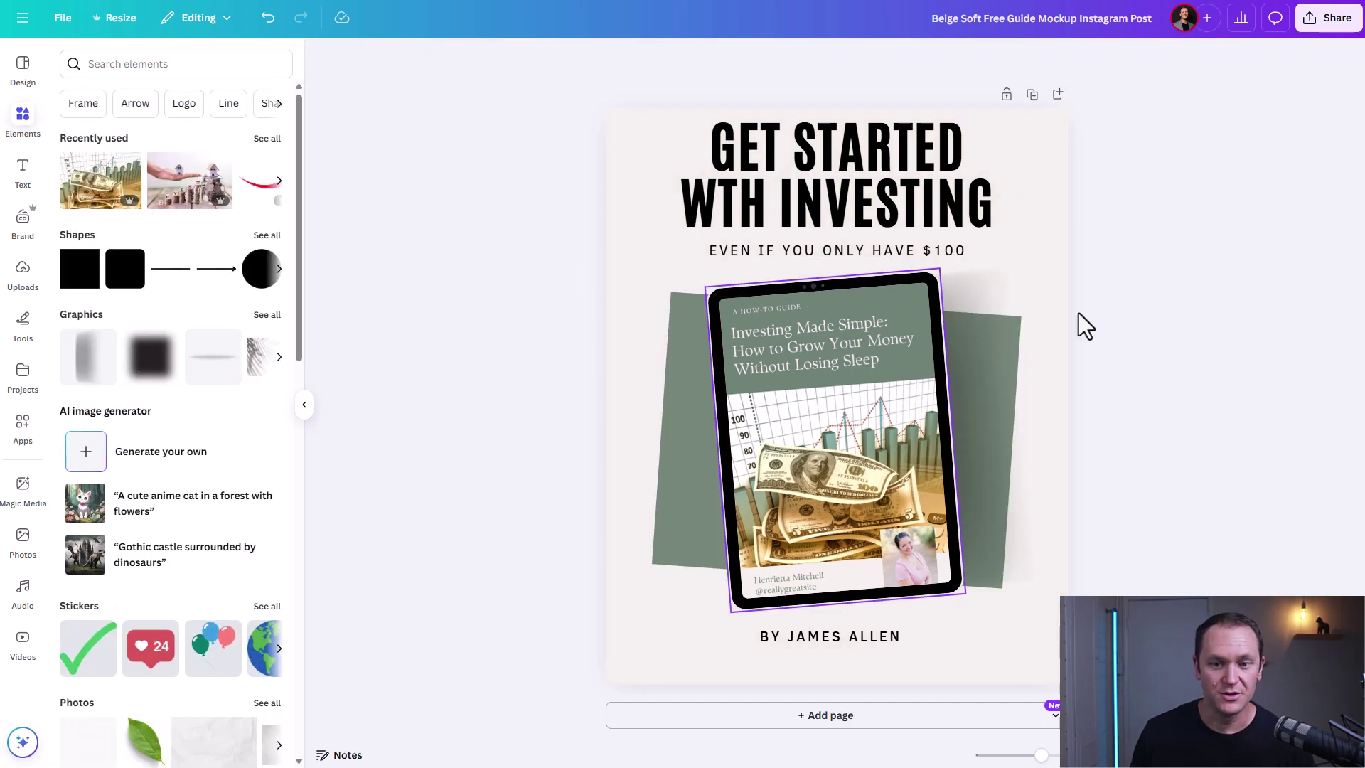